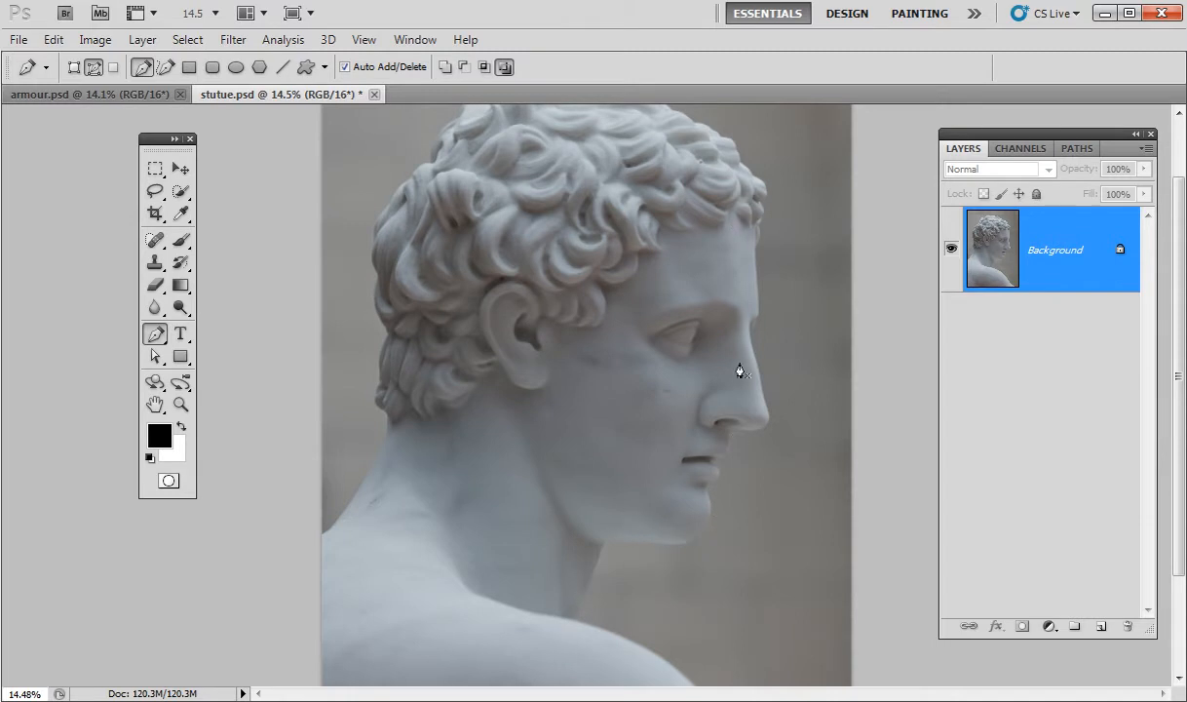
Zoom into the neck and place the first Pen anchor on the shoulder edge below the throat.
left_click_drag(580, 563, 667, 557)
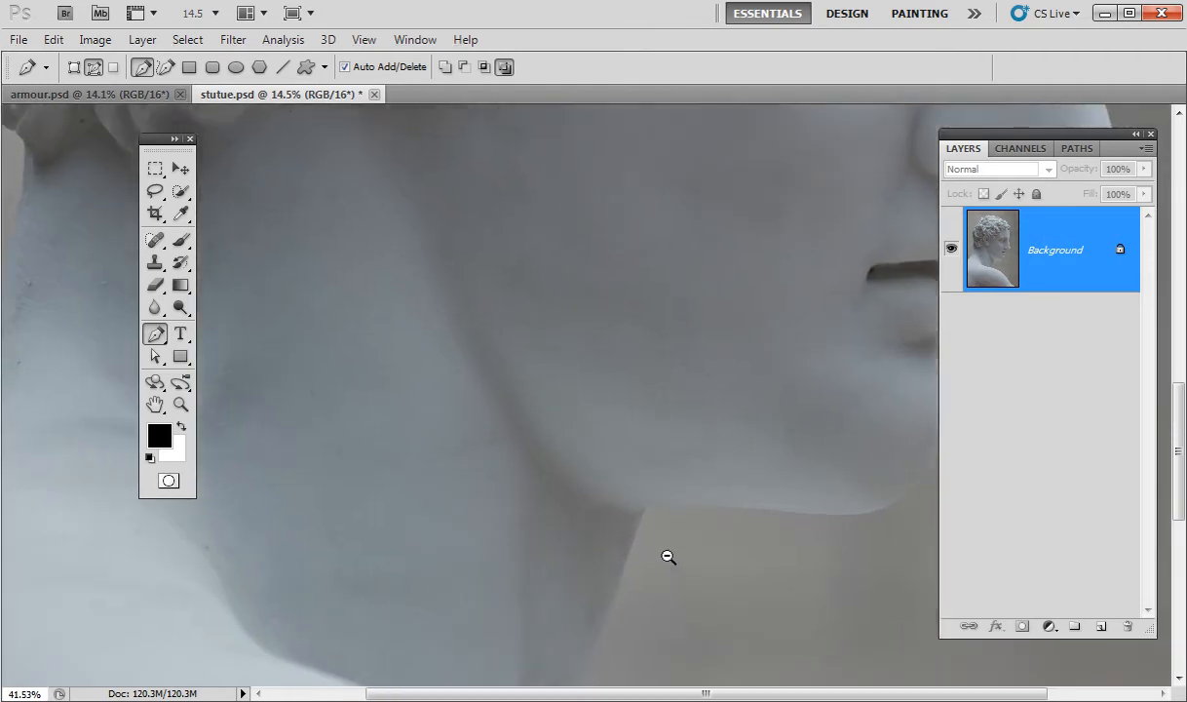
left_click_drag(636, 644, 559, 429)
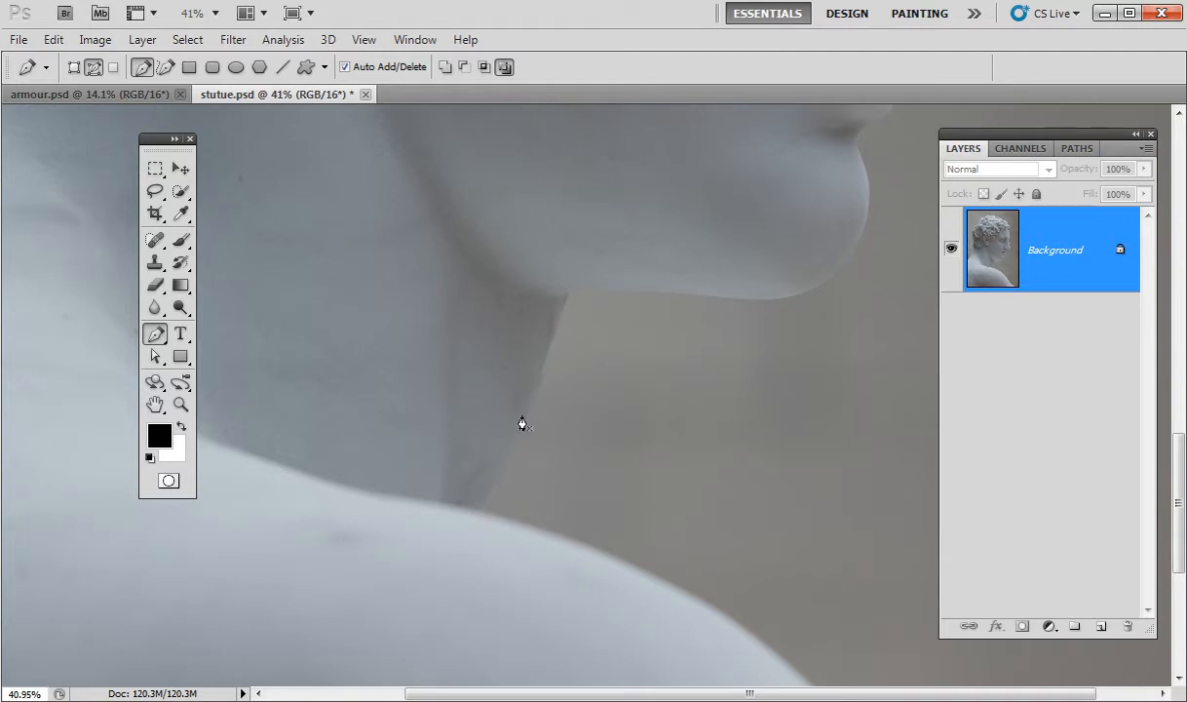
left_click(478, 508)
Replace a misplaced chin anchor with a curved anchor along the throat edge.
left_click_drag(568, 293, 566, 201)
key("ctrl+z")
left_click_drag(480, 476, 594, 440)
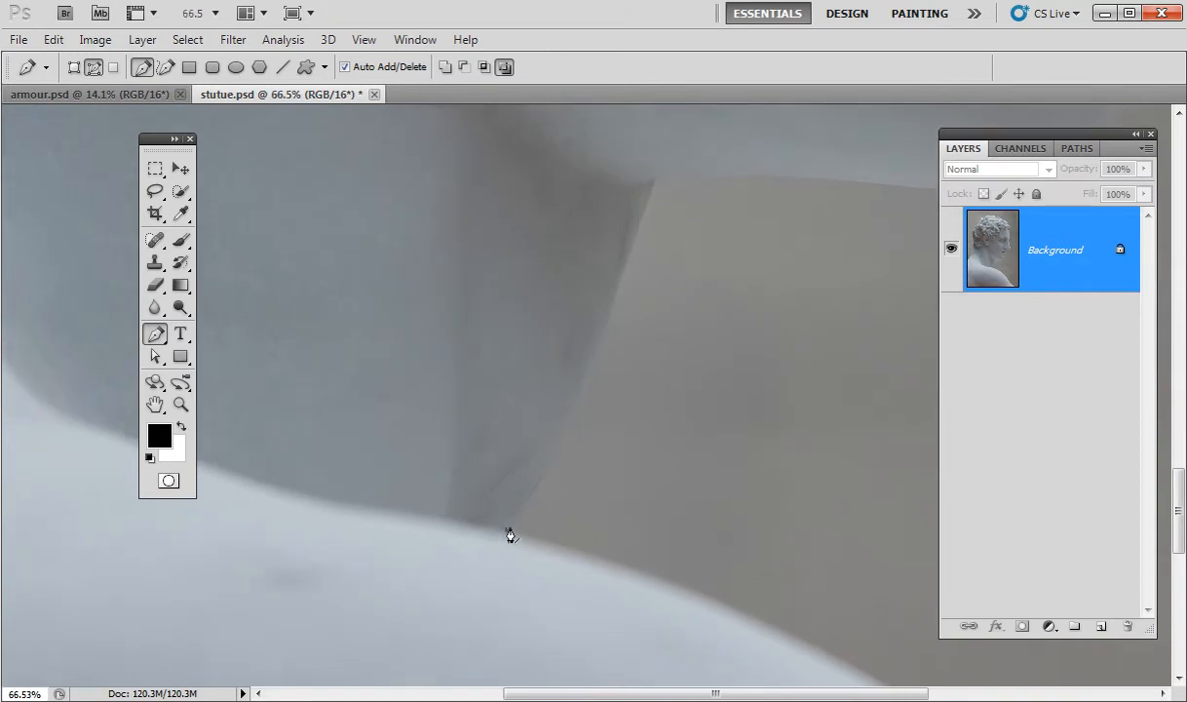
left_click_drag(588, 378, 612, 308)
Add anchors up to where the neck meets the jaw and make that a corner point.
key("space")
left_click_drag(704, 228, 634, 467)
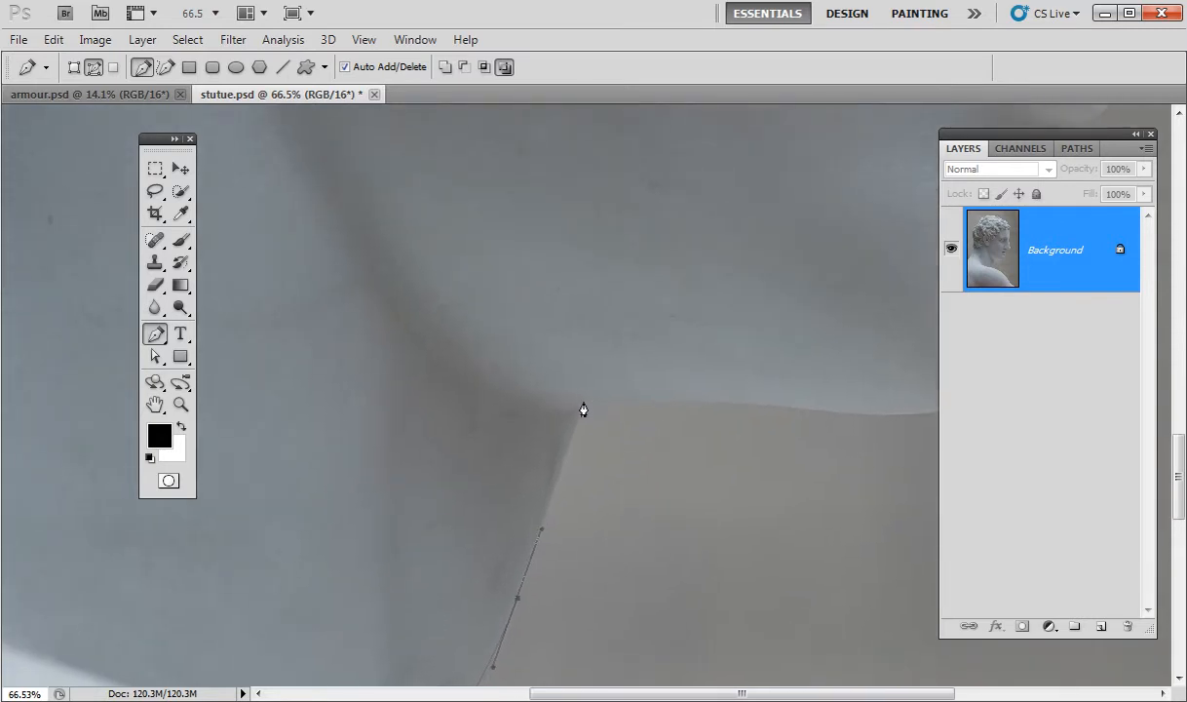
left_click_drag(581, 413, 607, 332)
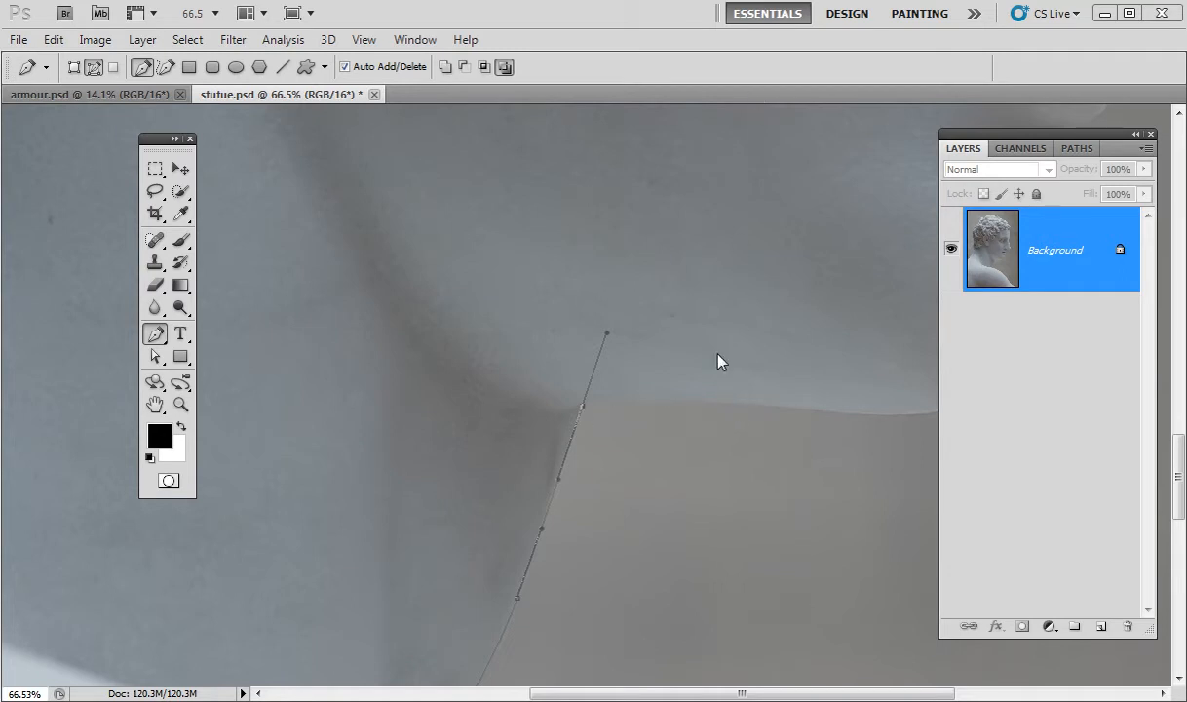
left_click(749, 410)
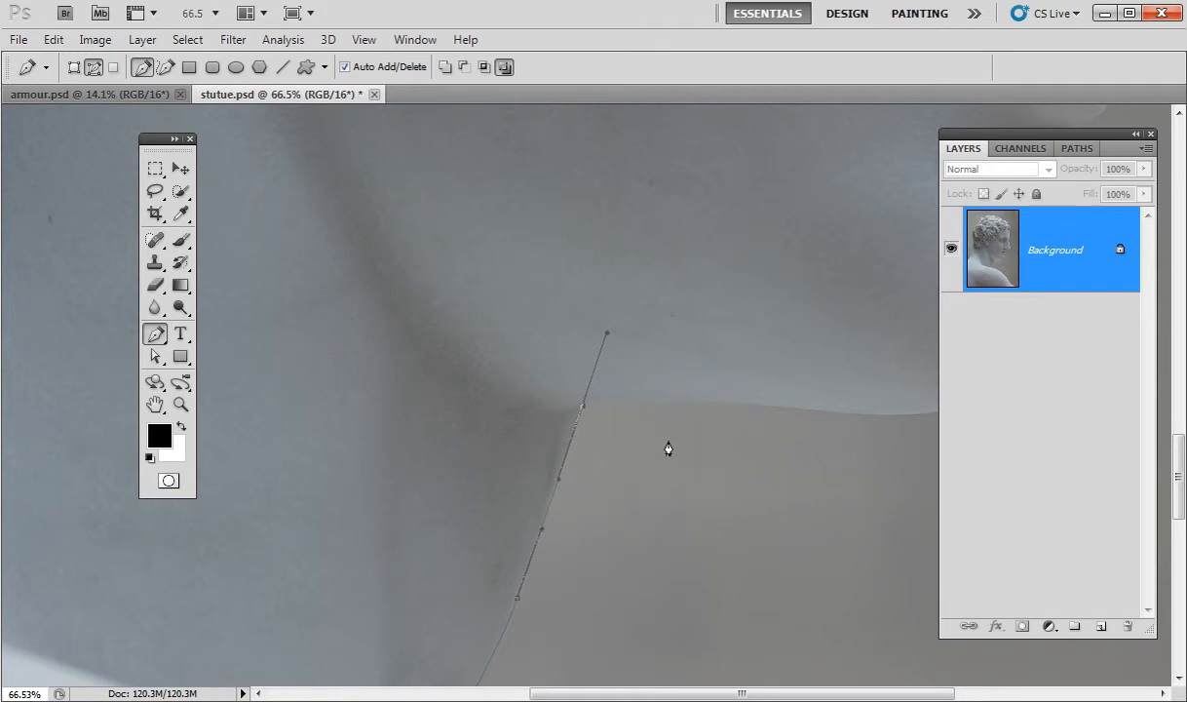
left_click(581, 410)
Add curved anchors along the underside of the jaw, adjusting the first curve.
left_click_drag(736, 511, 554, 471)
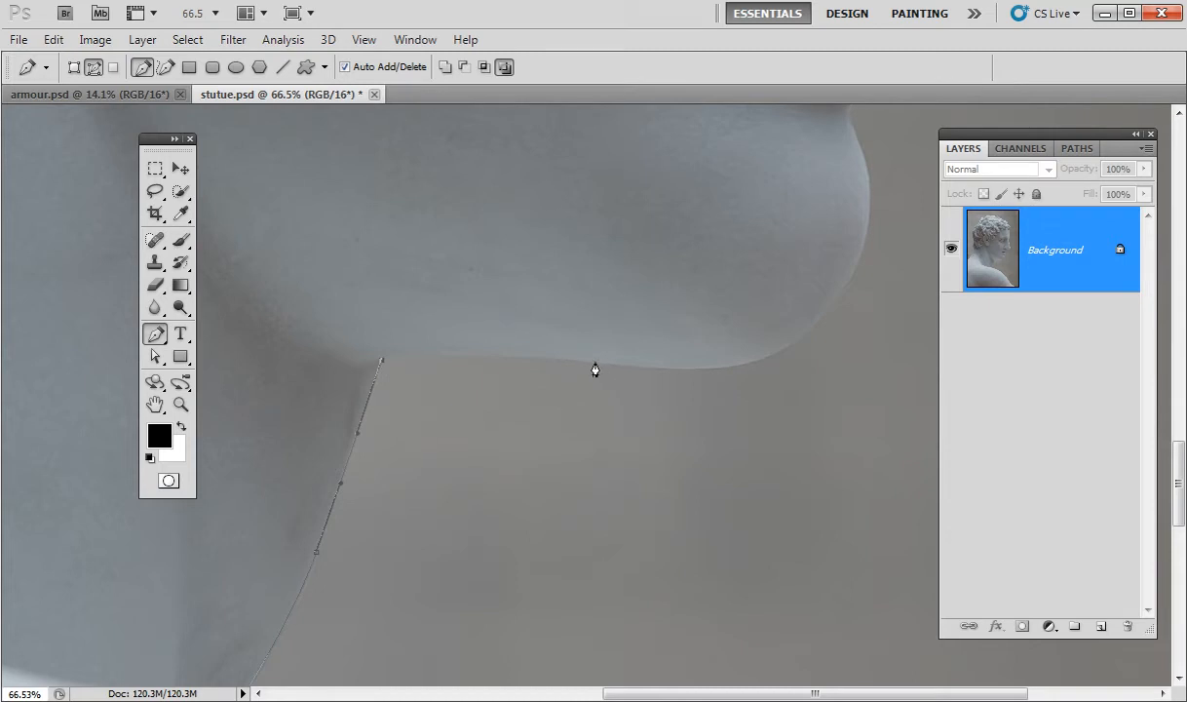
left_click_drag(593, 363, 731, 375)
left_click_drag(734, 378, 738, 378)
left_click_drag(705, 445, 508, 523)
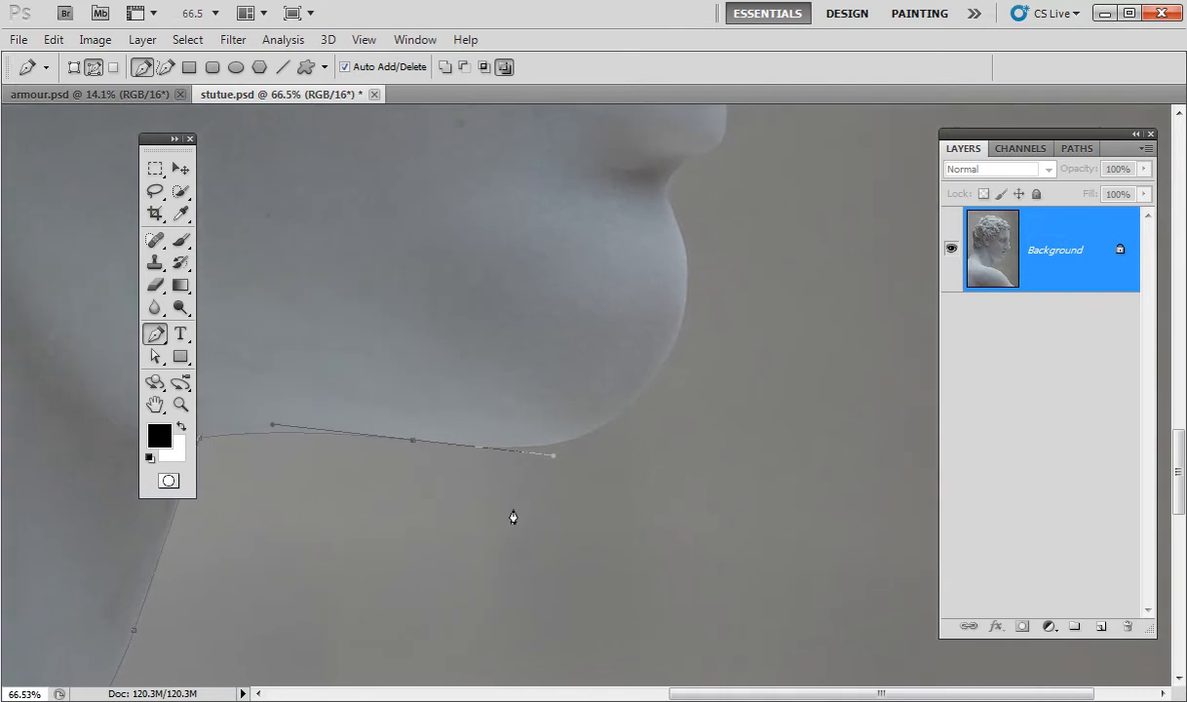
left_click(542, 446)
Fix the jaw segment's end anchor, then zoom back out to frame the chin.
left_click_drag(546, 424, 636, 447)
left_click_drag(594, 527, 691, 401)
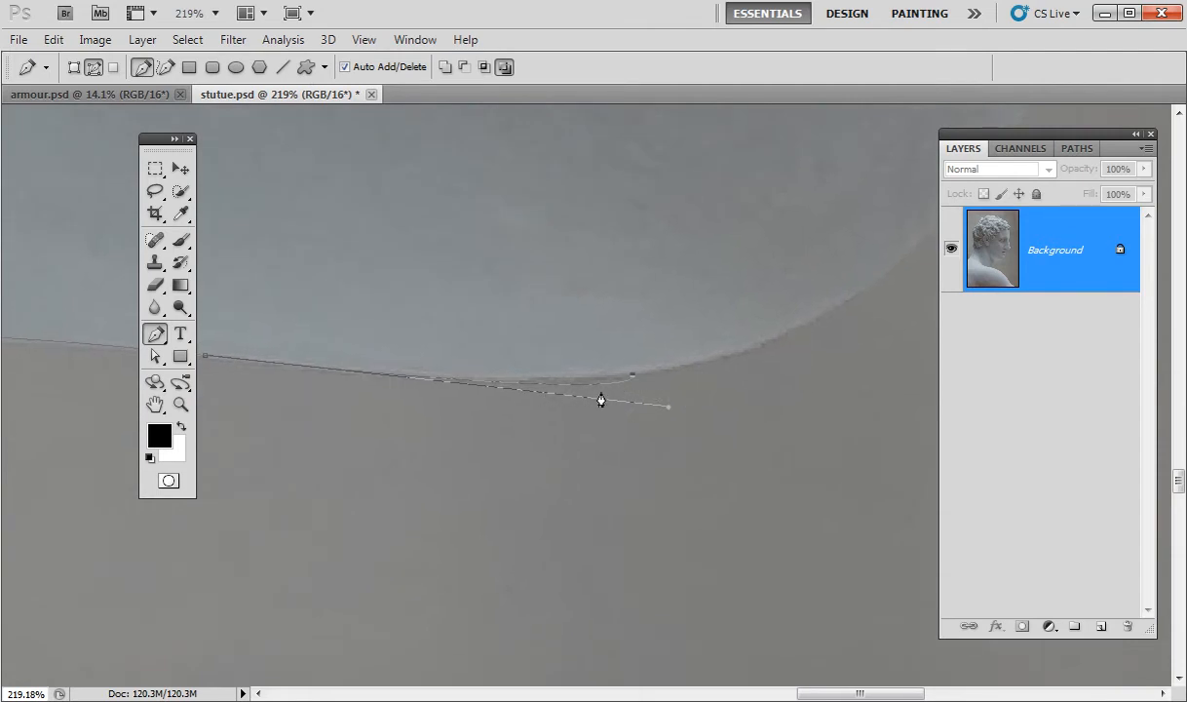
left_click(700, 361)
key("space")
left_click_drag(770, 445, 720, 523)
key("ctrl+space")
left_click_drag(791, 498, 700, 504)
left_click_drag(762, 499, 633, 573)
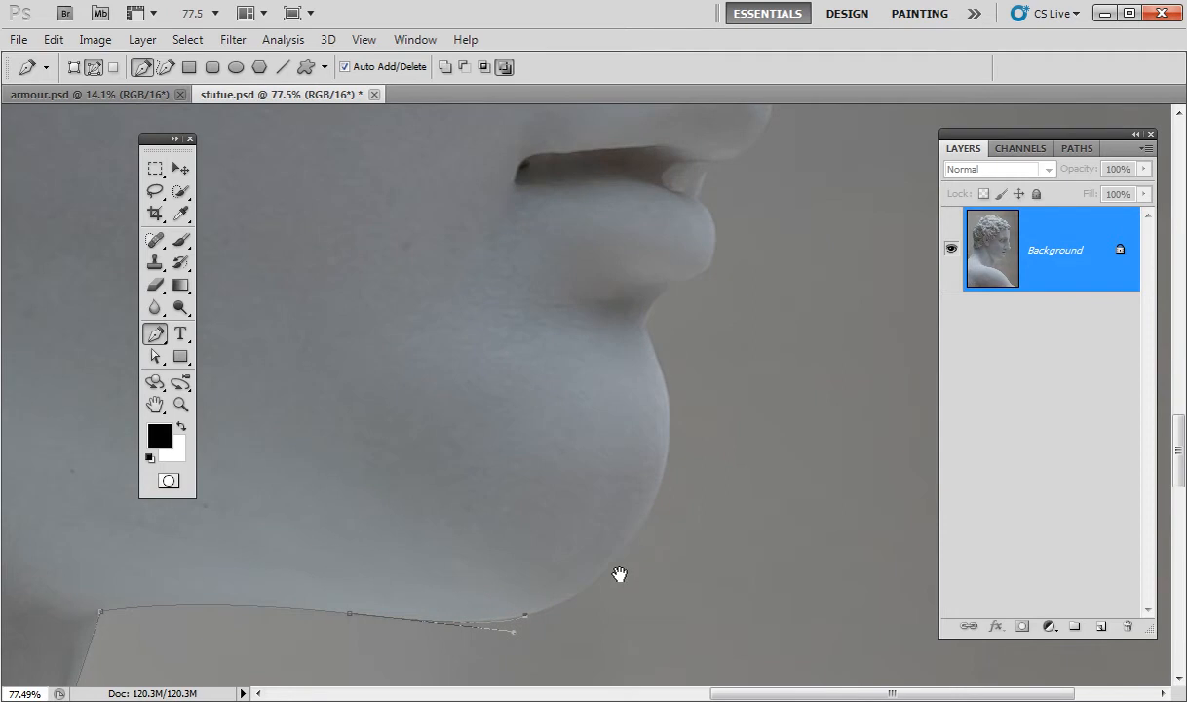
Undo a misplaced chin anchor and reframe the view on the chin at about 60%.
left_click(665, 468)
left_click_drag(667, 457, 673, 417)
key("ctrl+z")
left_click_drag(585, 582, 704, 432)
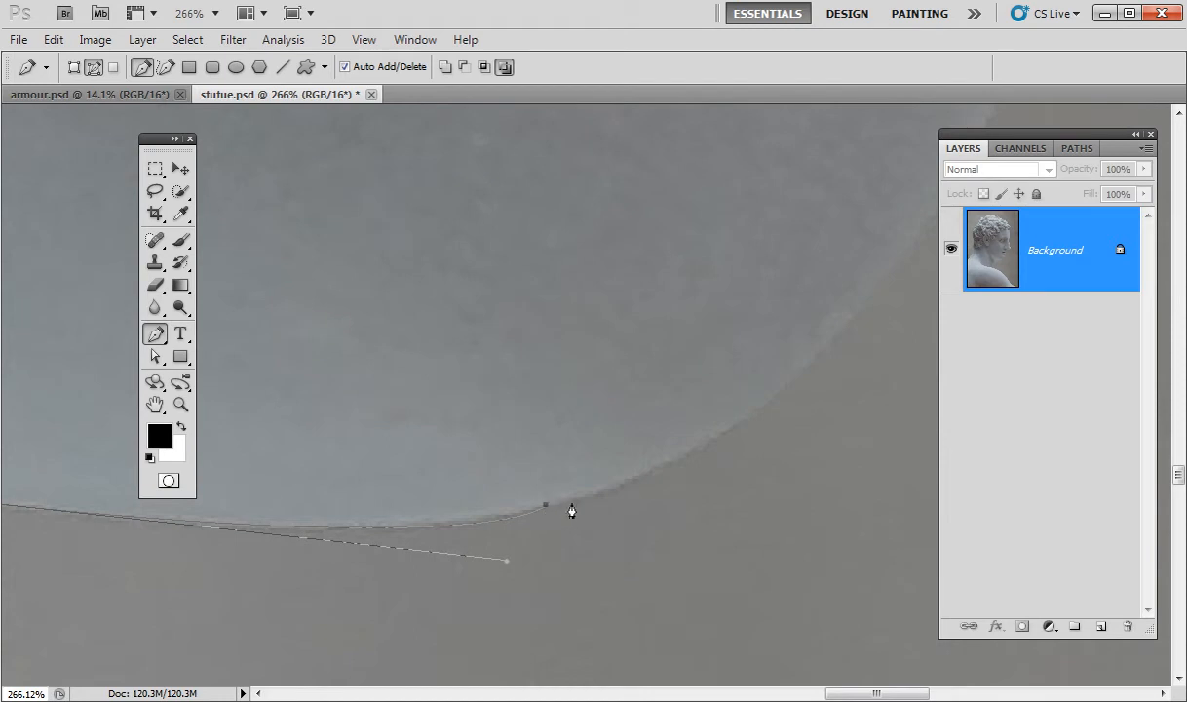
key("ctrl+space")
left_click_drag(780, 491, 699, 510)
left_click_drag(800, 468, 556, 510)
key("space")
key("ctrl+space")
left_click_drag(755, 541, 511, 602)
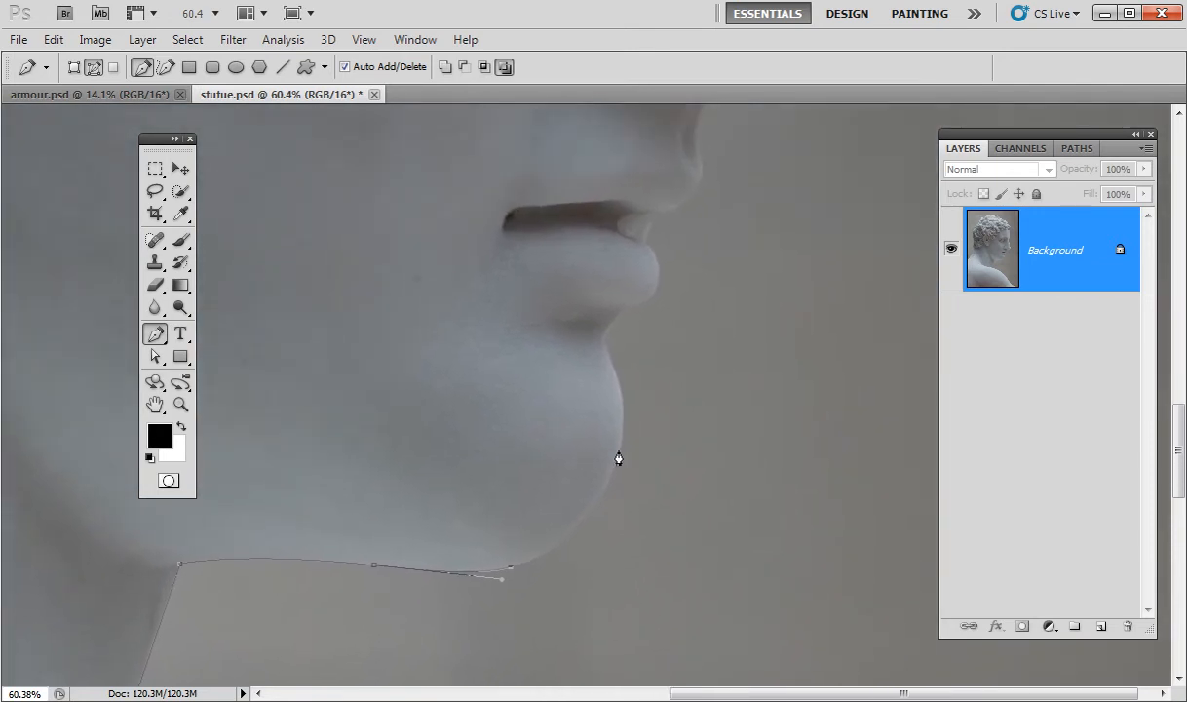
Add anchors curving around the chin, breaking the first anchor's upper handle.
left_click_drag(617, 458, 655, 361)
left_click(620, 460, "alt")
left_click_drag(611, 362, 717, 349)
left_click_drag(667, 390, 597, 517)
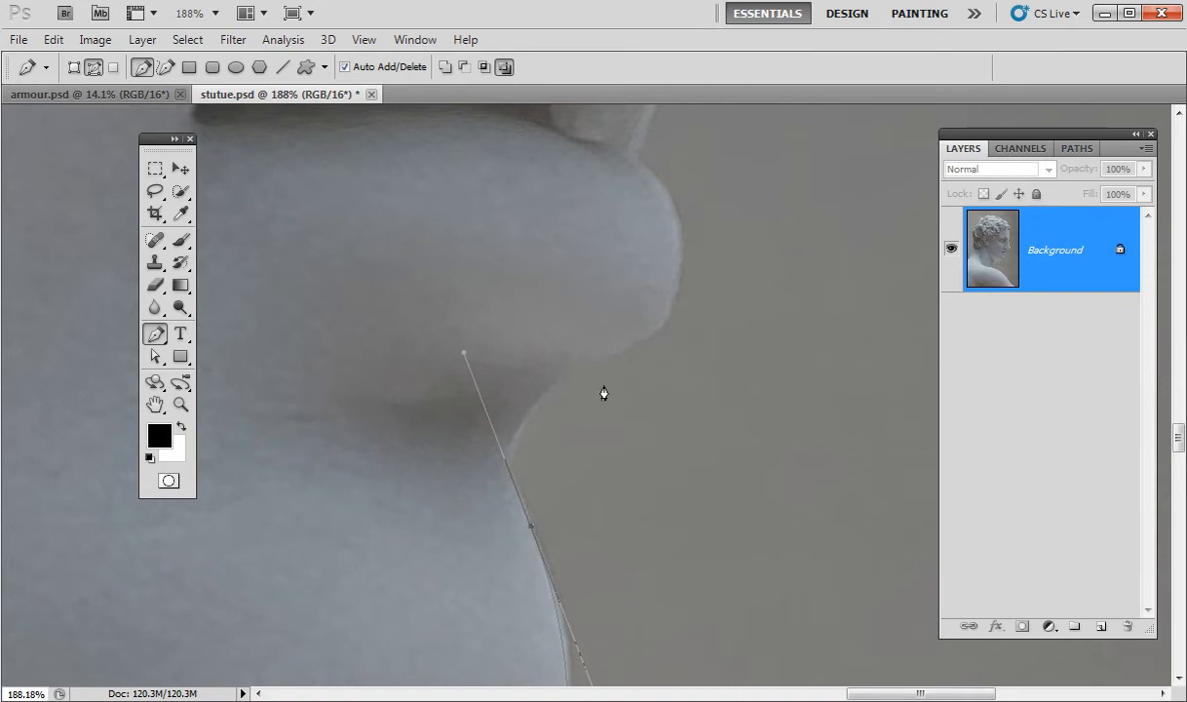
left_click(569, 379)
key("ctrl+z")
key("ctrl+z")
Add curved anchors up the chin's front edge toward the lower lip.
mouse_move(516, 439)
left_mouse_down()
mouse_move(538, 405)
mouse_move(530, 421)
left_mouse_up()
mouse_move(576, 364)
left_mouse_down()
mouse_move(598, 352)
mouse_move(596, 361)
left_mouse_up()
mouse_move(590, 366)
left_mouse_down()
mouse_move(600, 372)
mouse_move(585, 417)
mouse_move(562, 329)
mouse_move(605, 344)
mouse_move(592, 361)
left_mouse_up()
left_click_drag(699, 344, 585, 405)
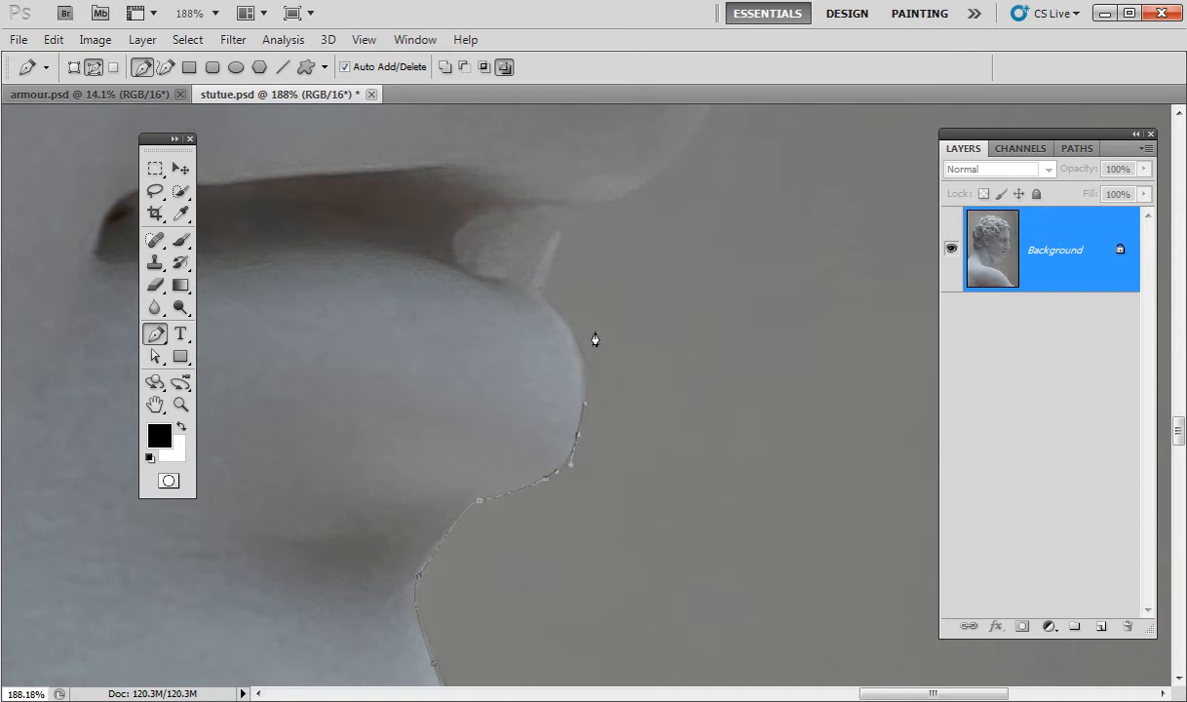
Break the last anchor's handle and add curved anchors around the lower lip.
left_click_drag(534, 299, 512, 255)
left_click(558, 316, "alt")
left_click_drag(551, 280, 579, 529)
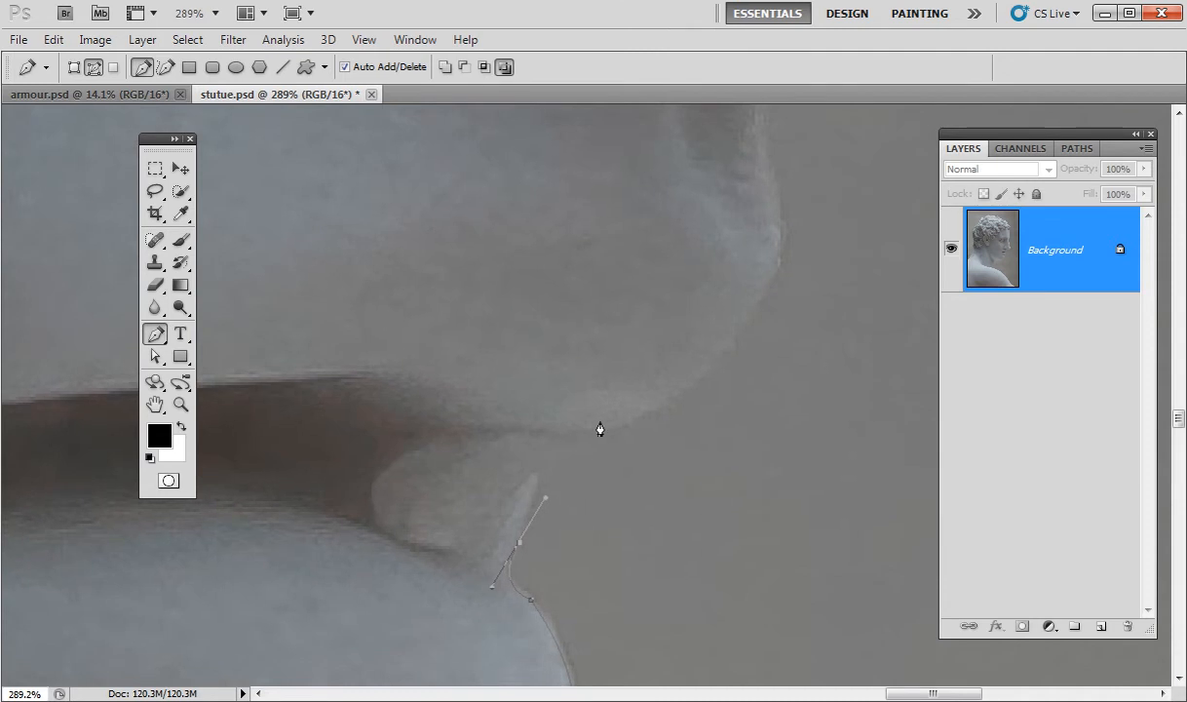
left_click_drag(563, 450, 648, 419)
Continue the path past the upper lip toward the underside of the nose.
left_click_drag(745, 346, 629, 561)
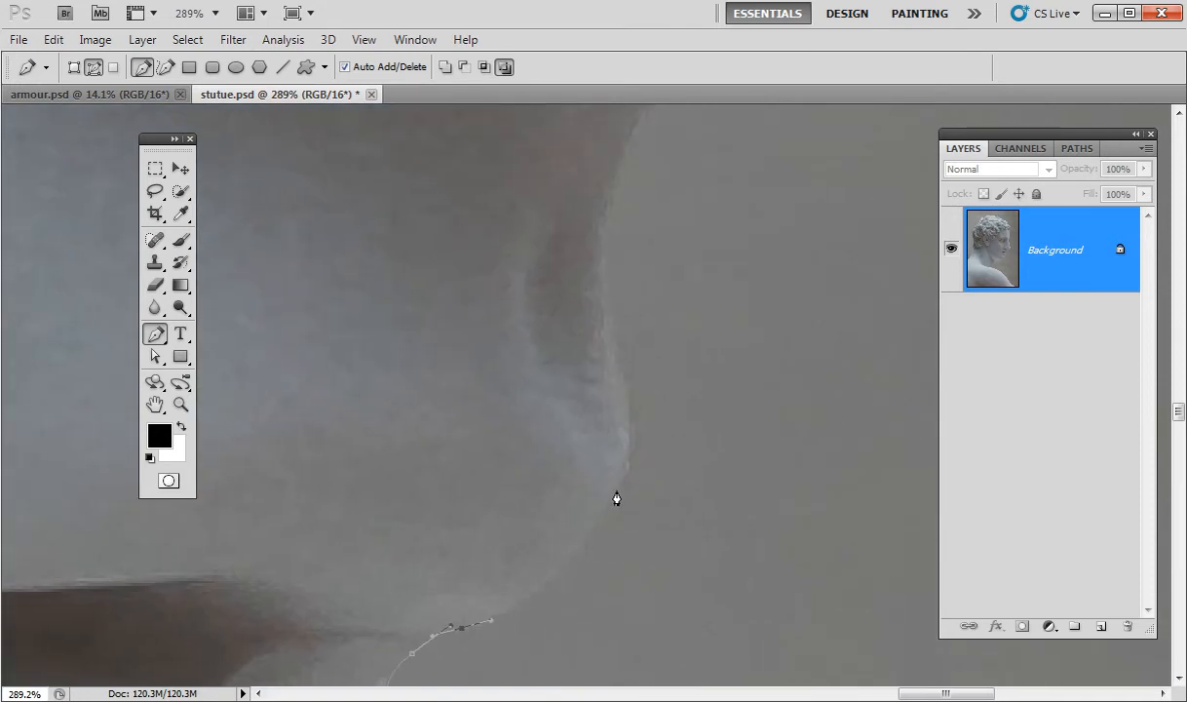
left_click_drag(611, 495, 612, 317)
key("ctrl+z")
left_click(612, 497, "alt")
left_click_drag(653, 364, 618, 406)
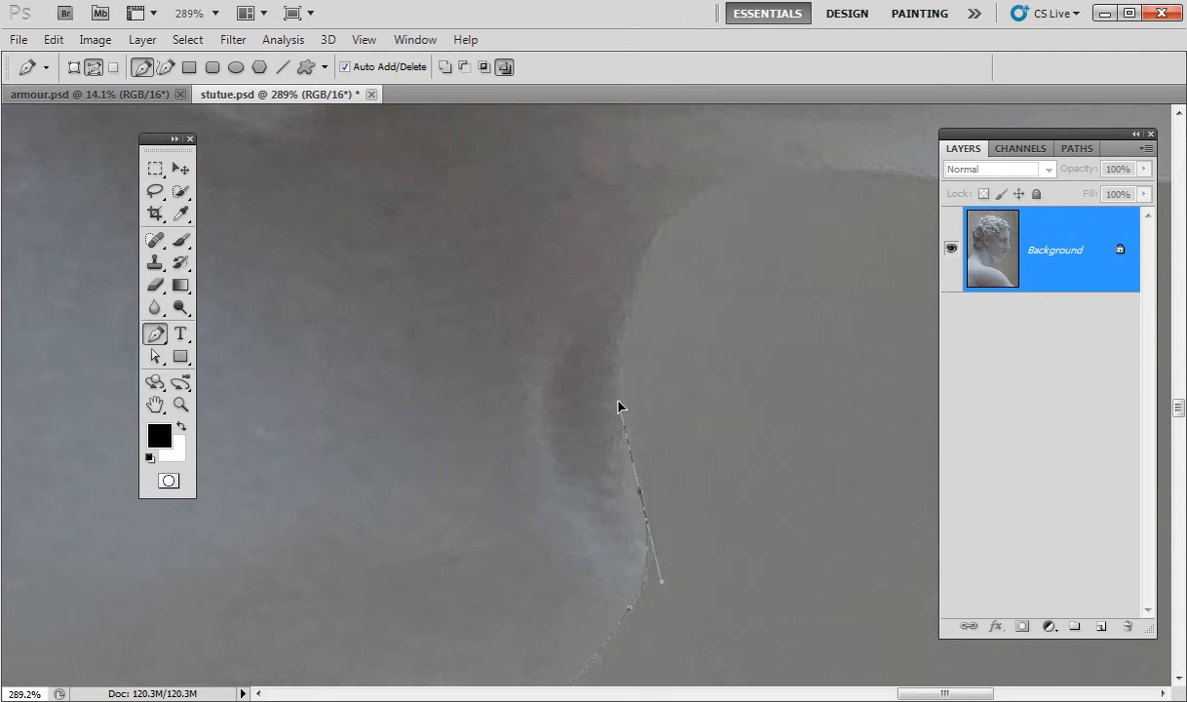
left_click_drag(681, 363, 598, 445)
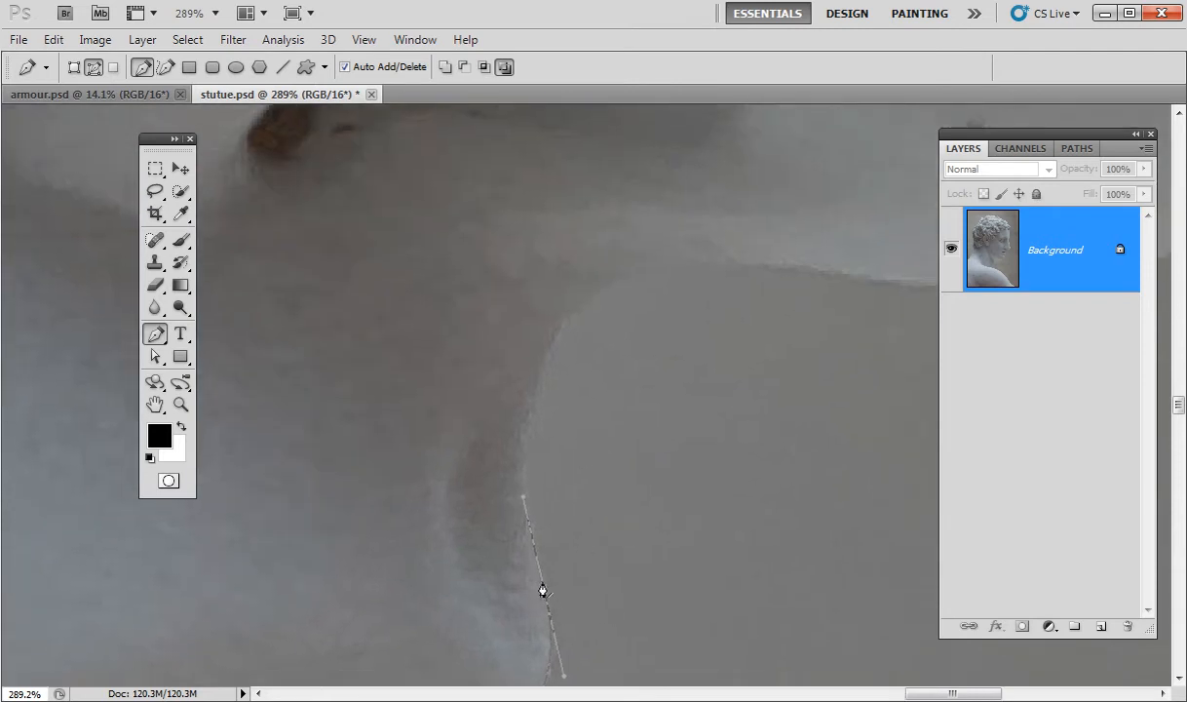
left_click_drag(580, 307, 644, 264)
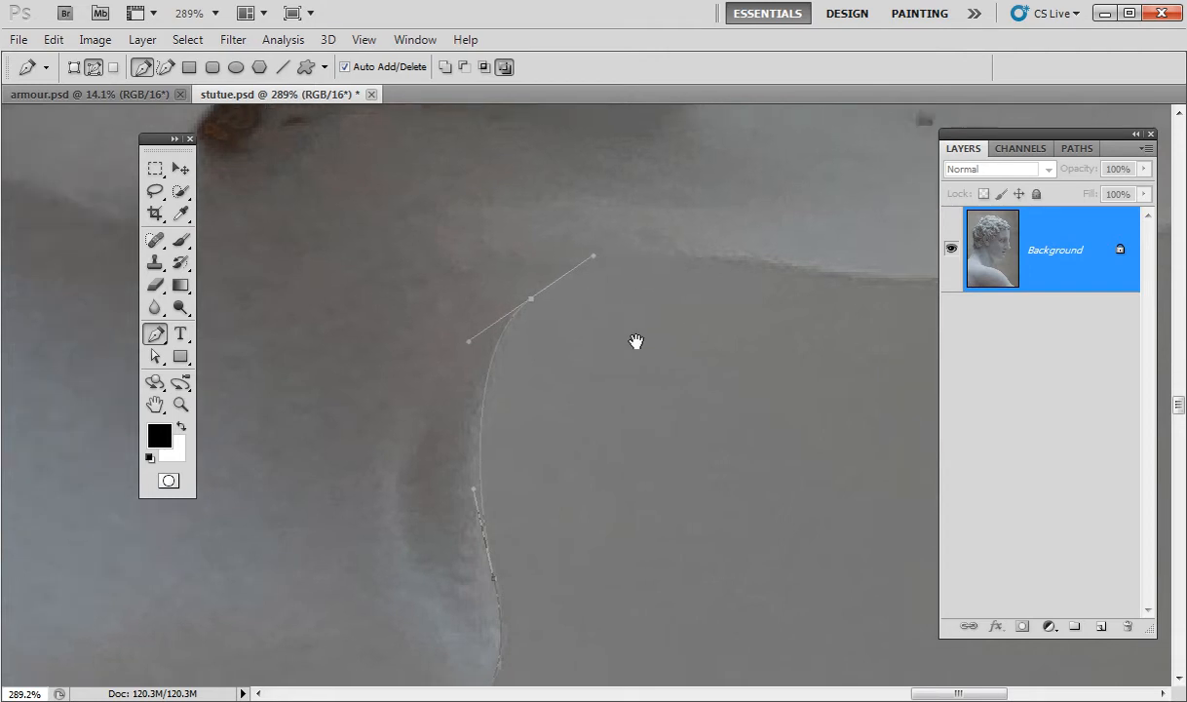
left_click_drag(689, 346, 498, 410)
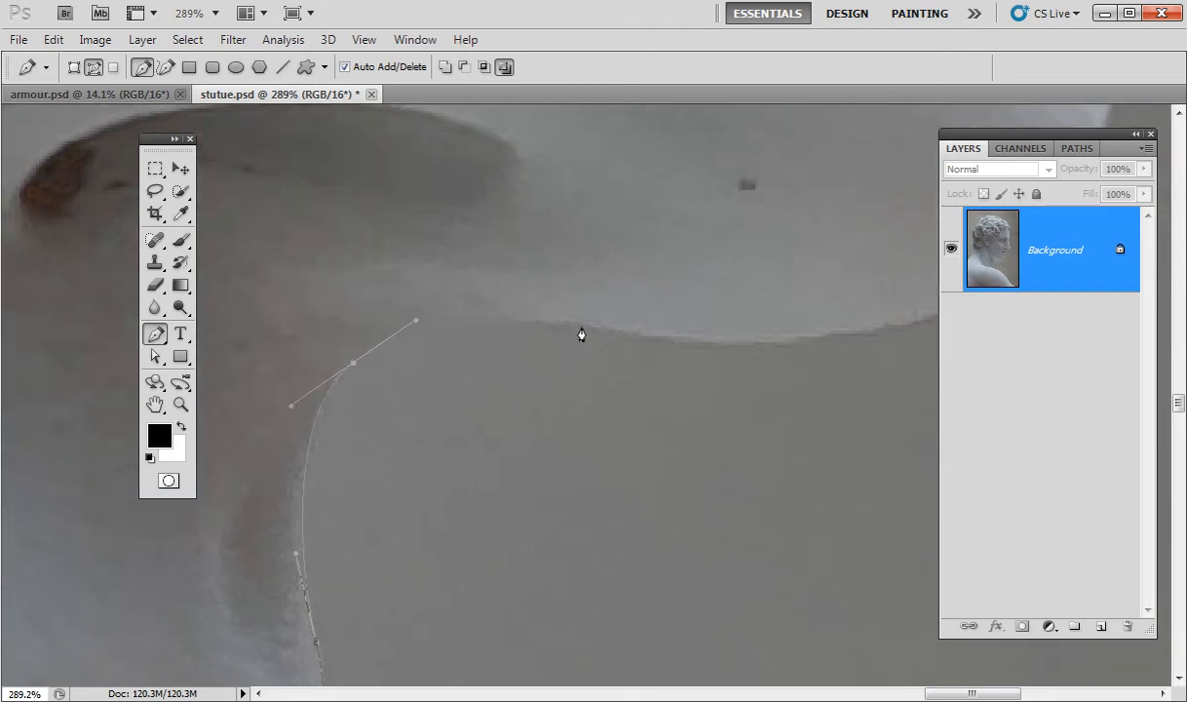
Add curved anchors along the underside of the nose toward its tip.
left_click_drag(563, 331, 694, 345)
left_click_drag(704, 432, 490, 538)
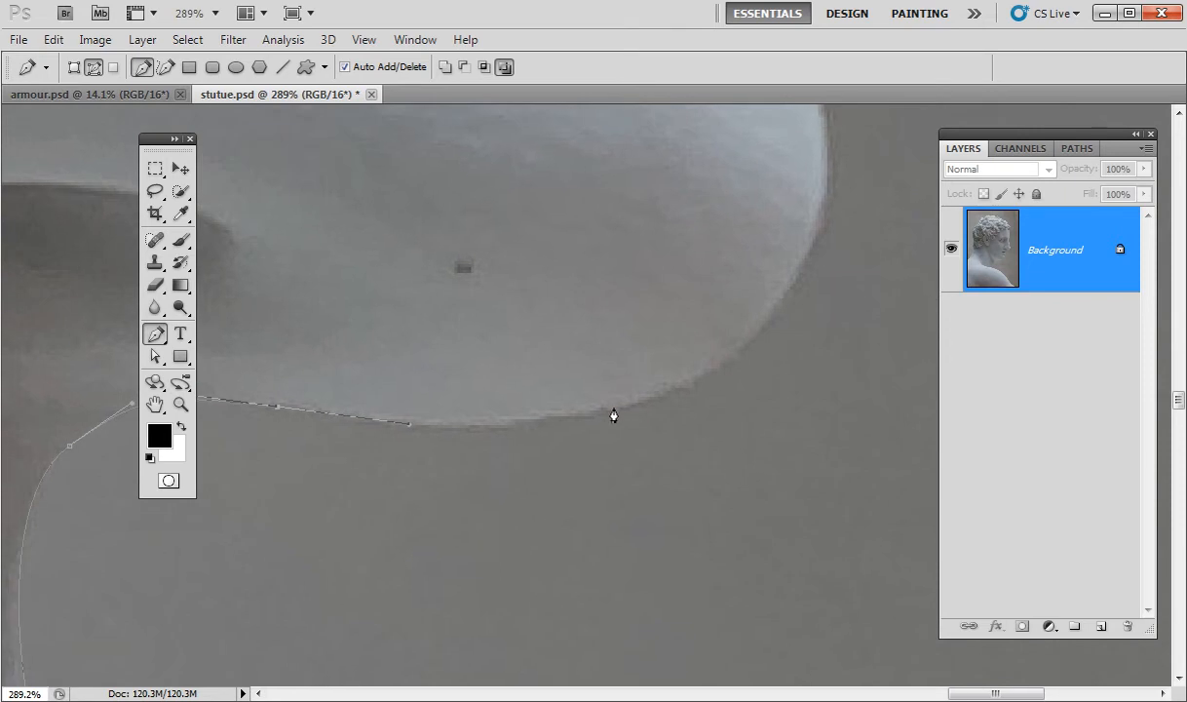
left_click_drag(630, 407, 728, 504)
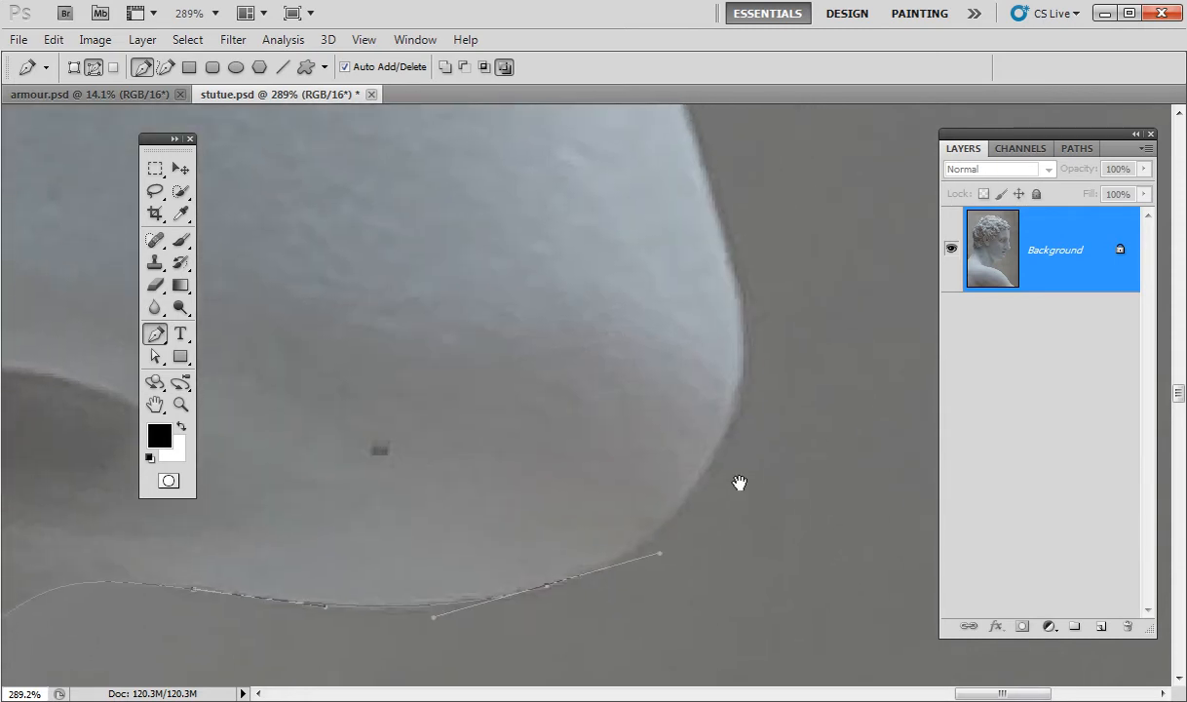
left_click_drag(766, 349, 774, 410)
left_click_drag(840, 400, 757, 481)
left_click_drag(712, 377, 686, 224)
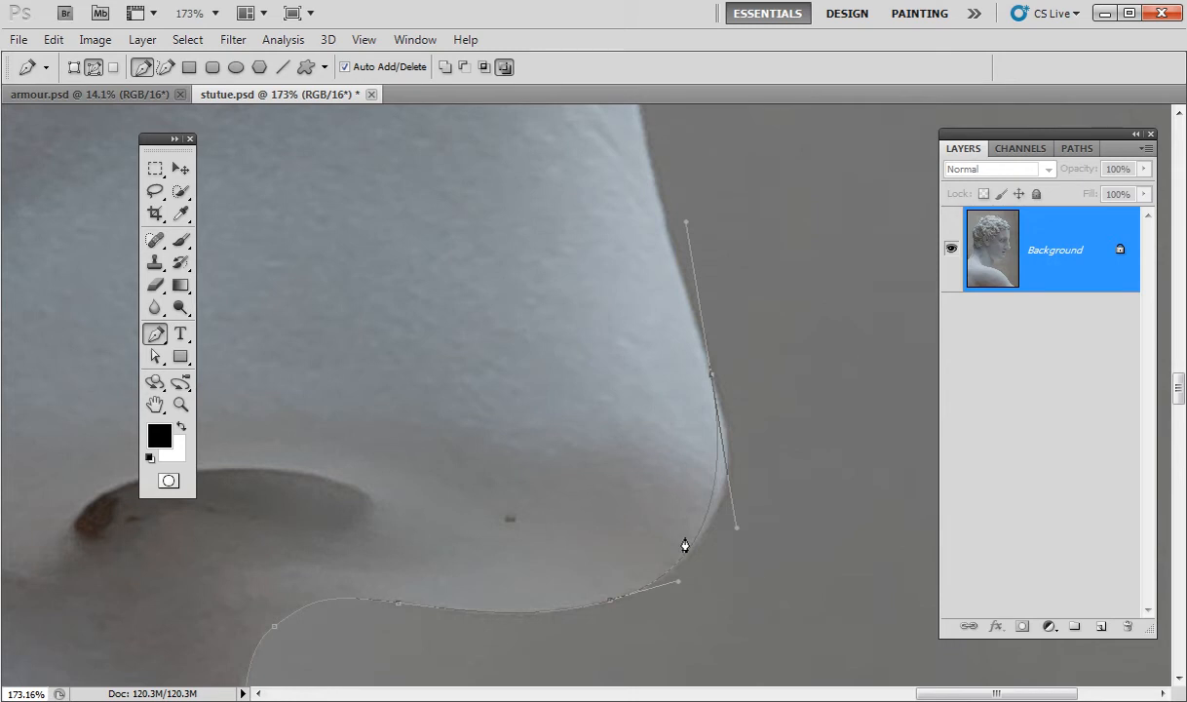
key("ctrl+z")
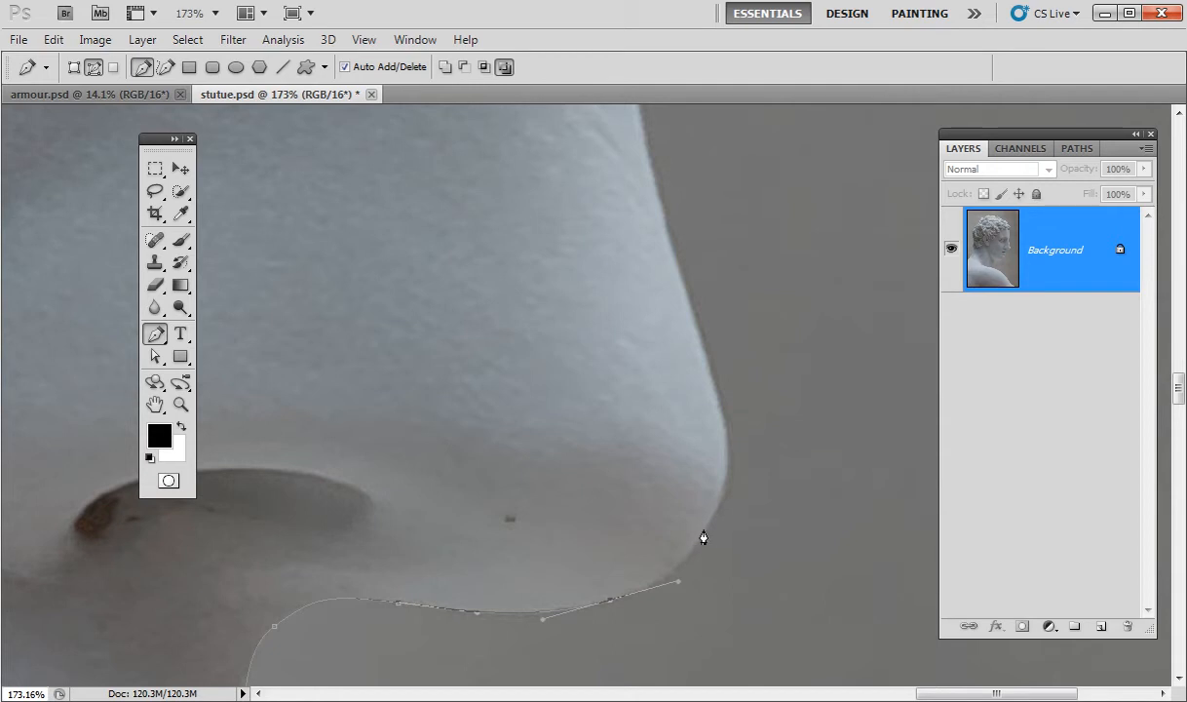
Carry the curved outline around the nose tip and up its front edge.
mouse_move(707, 532)
left_mouse_down()
mouse_move(726, 490)
mouse_move(716, 516)
left_mouse_up()
left_click_drag(733, 527, 785, 534)
left_click_drag(764, 466, 756, 510)
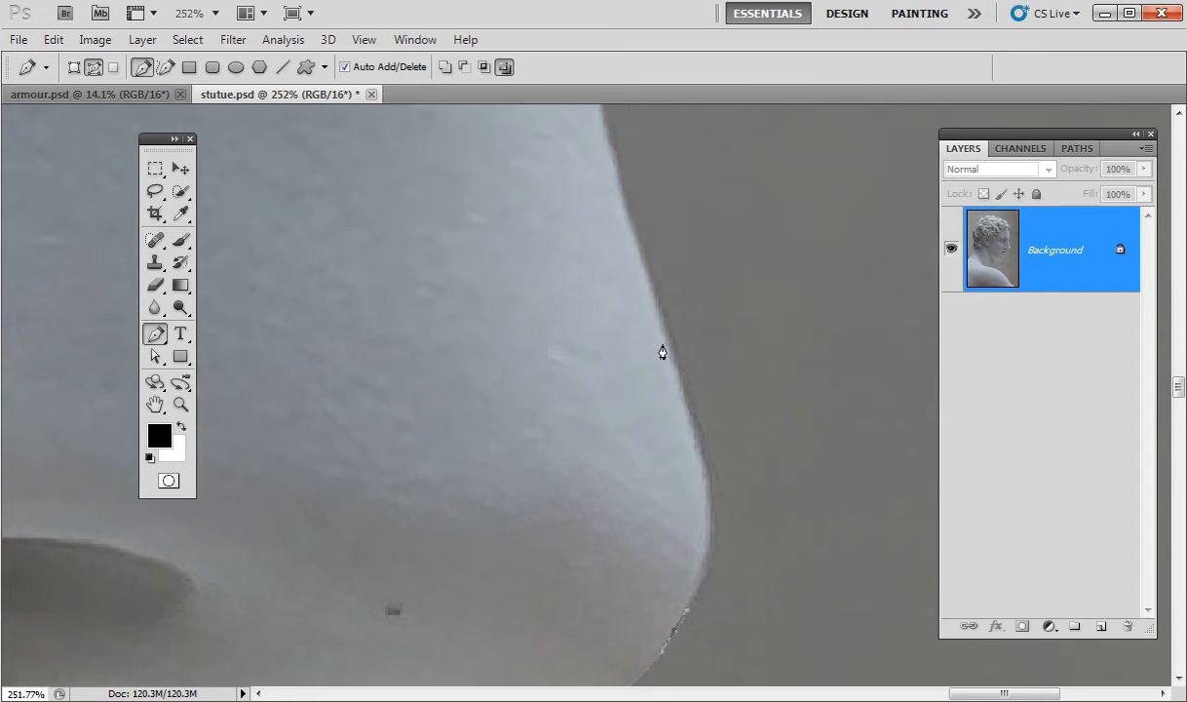
left_click_drag(691, 427, 652, 287)
left_click_drag(705, 323, 664, 488)
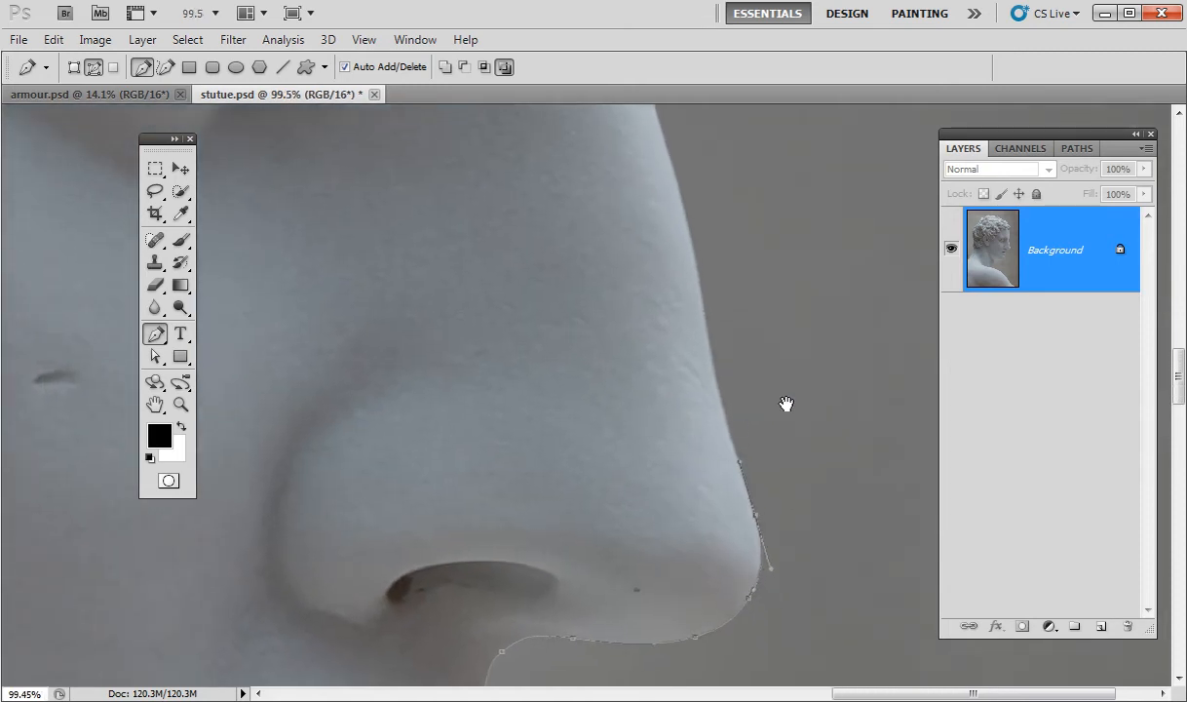
left_click_drag(777, 401, 729, 527)
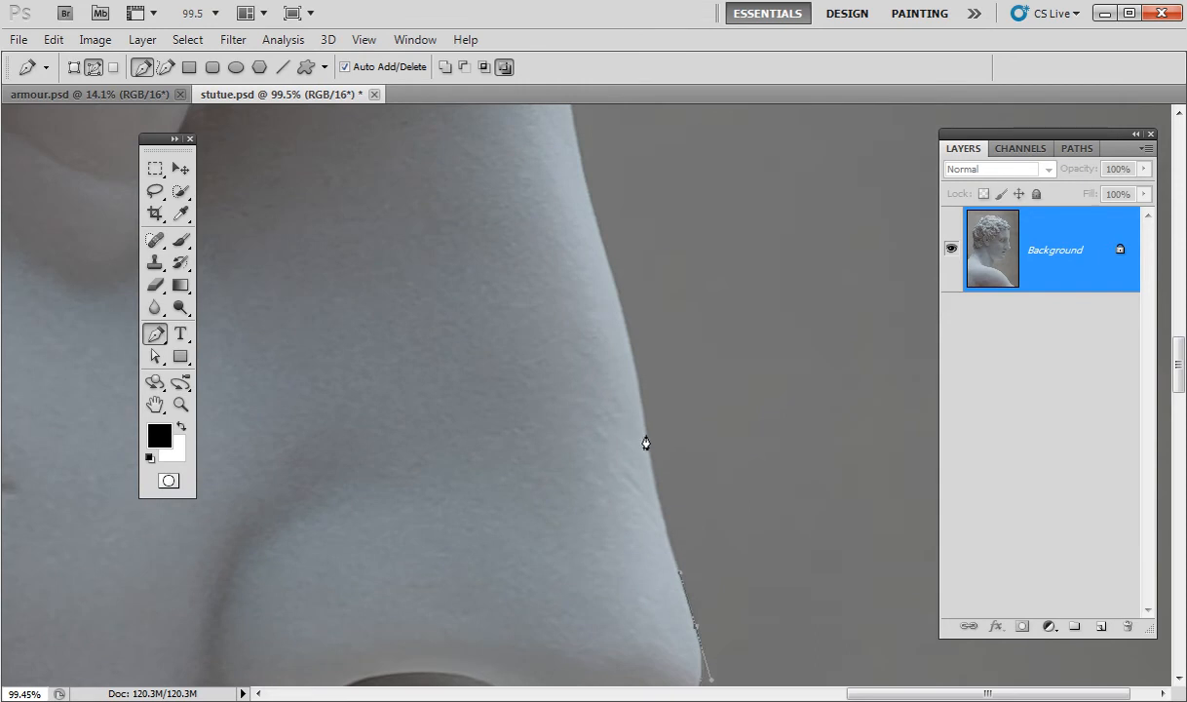
left_click_drag(647, 448, 707, 456)
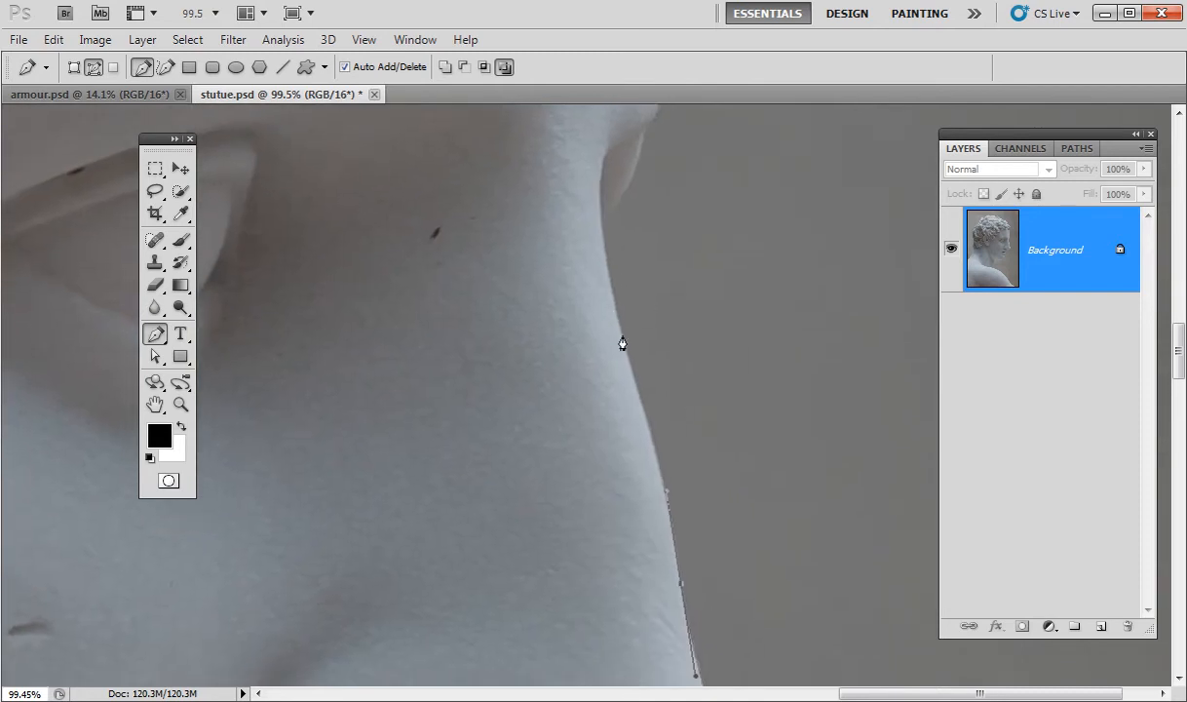
left_click_drag(619, 334, 632, 289)
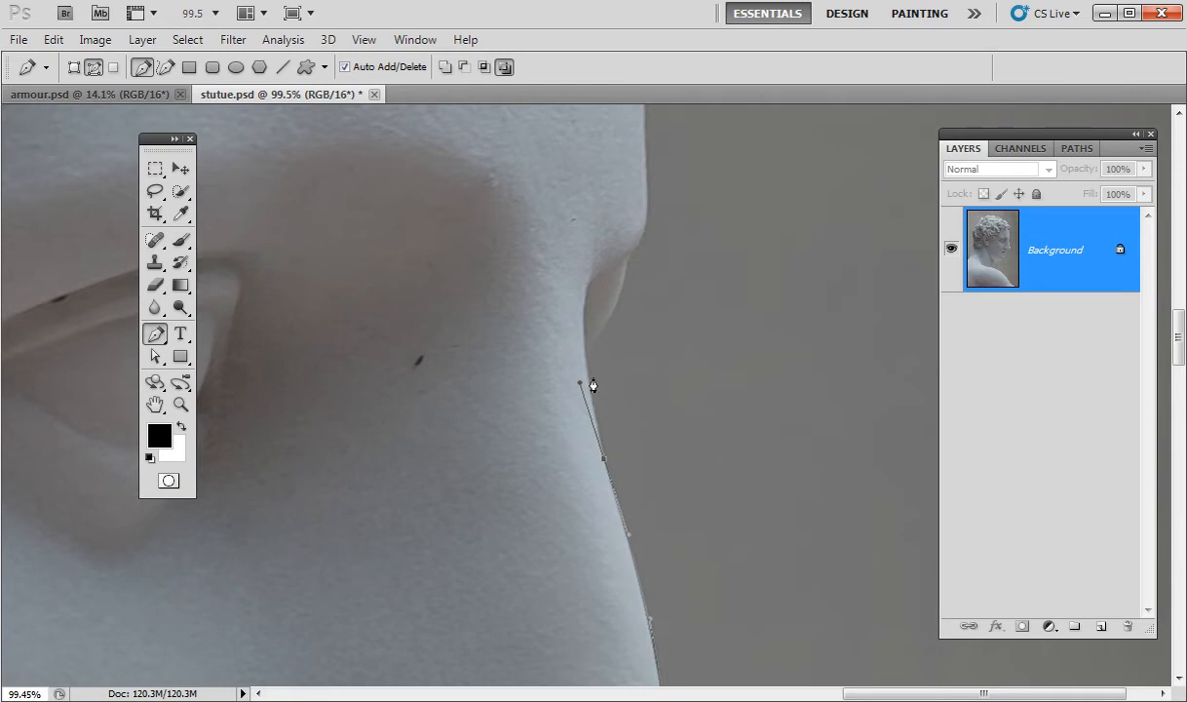
Replace the last anchor and add corner and curved anchors further along the edge.
key("ctrl+z")
left_click_drag(585, 360, 585, 347)
left_click(586, 351, "alt")
left_click_drag(629, 265, 714, 231)
left_click_drag(674, 351, 624, 476)
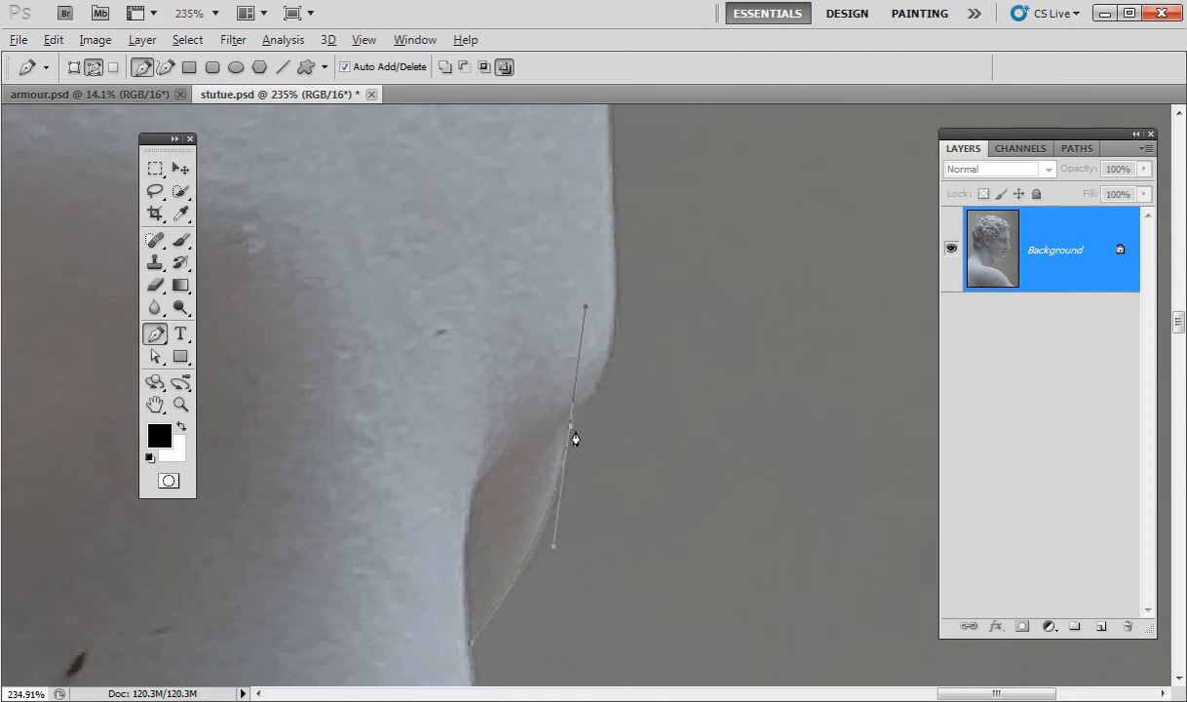
left_click(572, 431, "alt")
left_click(583, 402)
Add one more curved anchor along the edge, then zoom out to see more of the statue.
left_click_drag(661, 363, 647, 535)
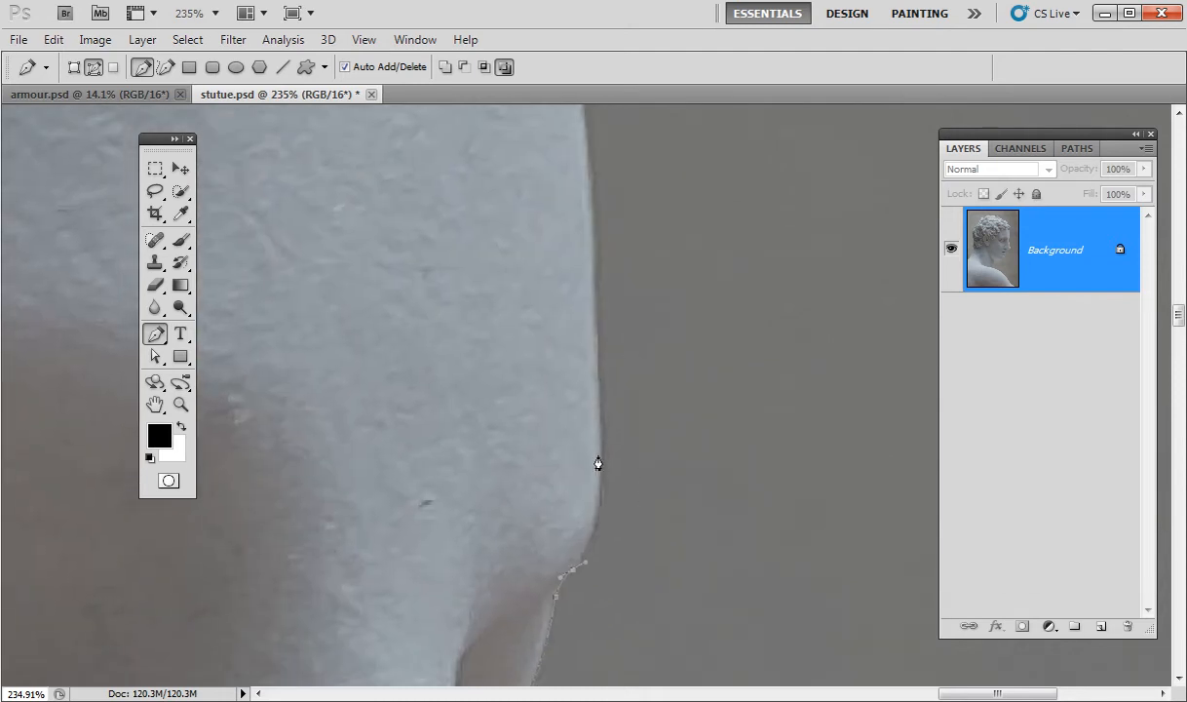
left_click_drag(602, 466, 599, 416)
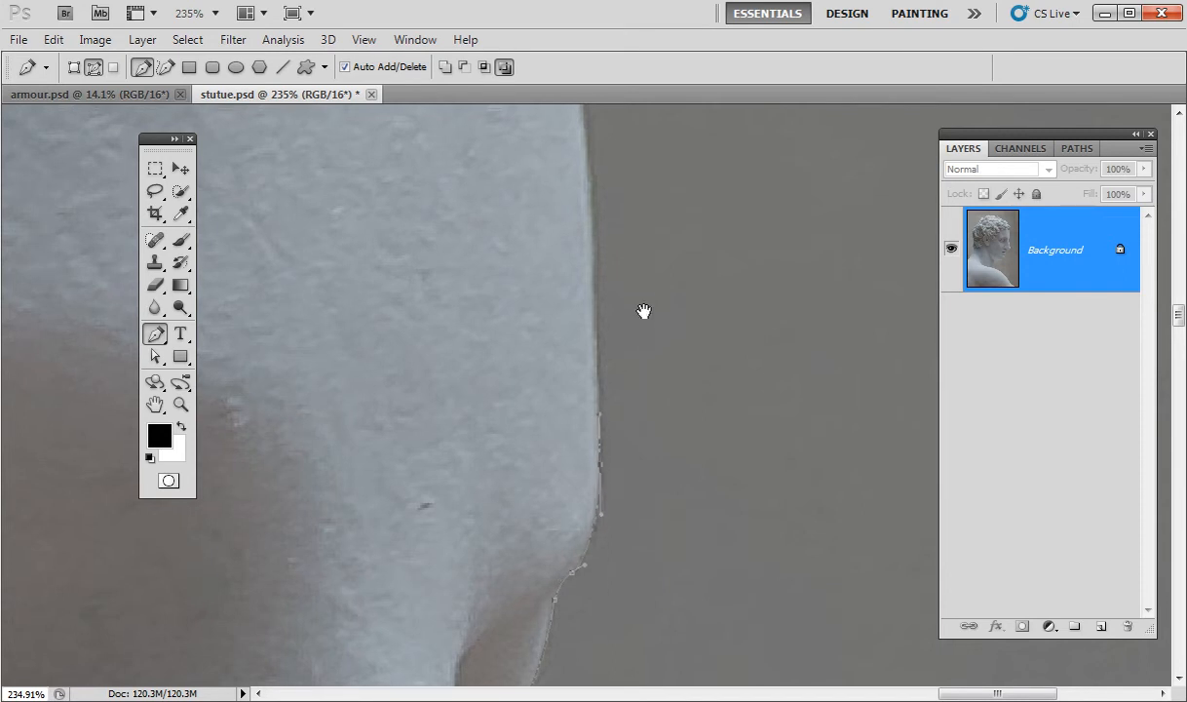
left_click_drag(644, 299, 655, 485)
left_click_drag(738, 465, 663, 499)
left_click_drag(765, 409, 697, 485)
left_click_drag(693, 380, 684, 385)
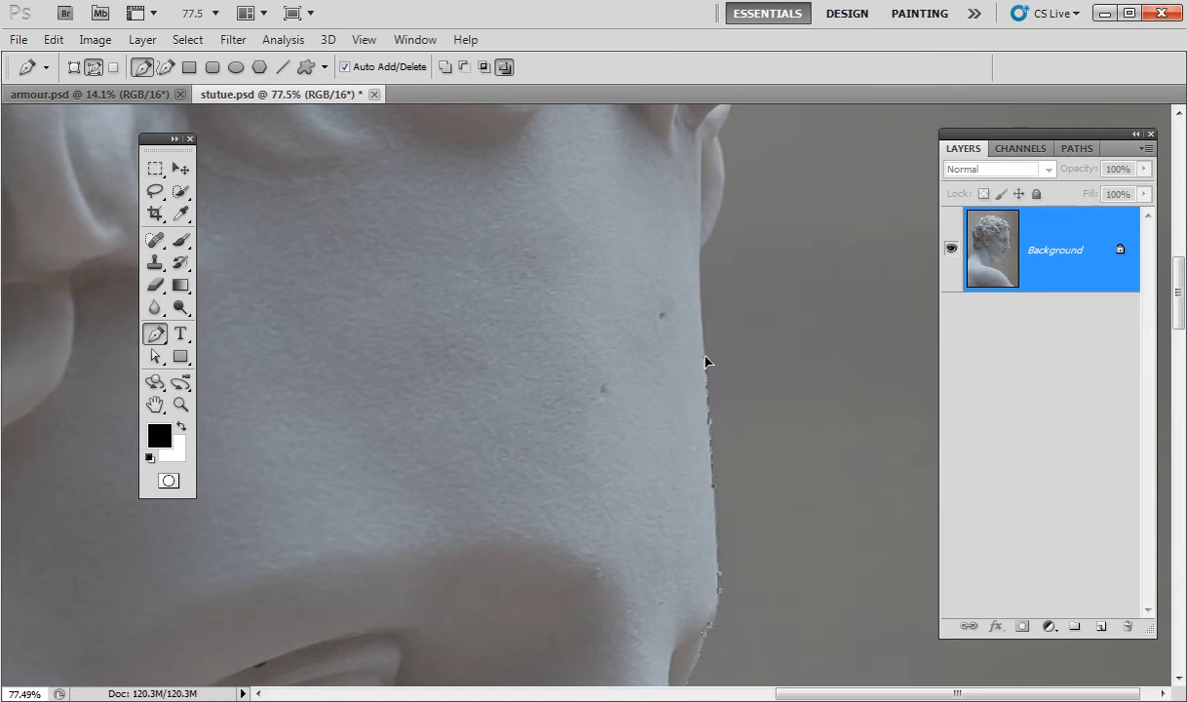
Adjust the last anchor's curve and add a curved anchor up toward the curls.
scroll(701, 453, "up", 3)
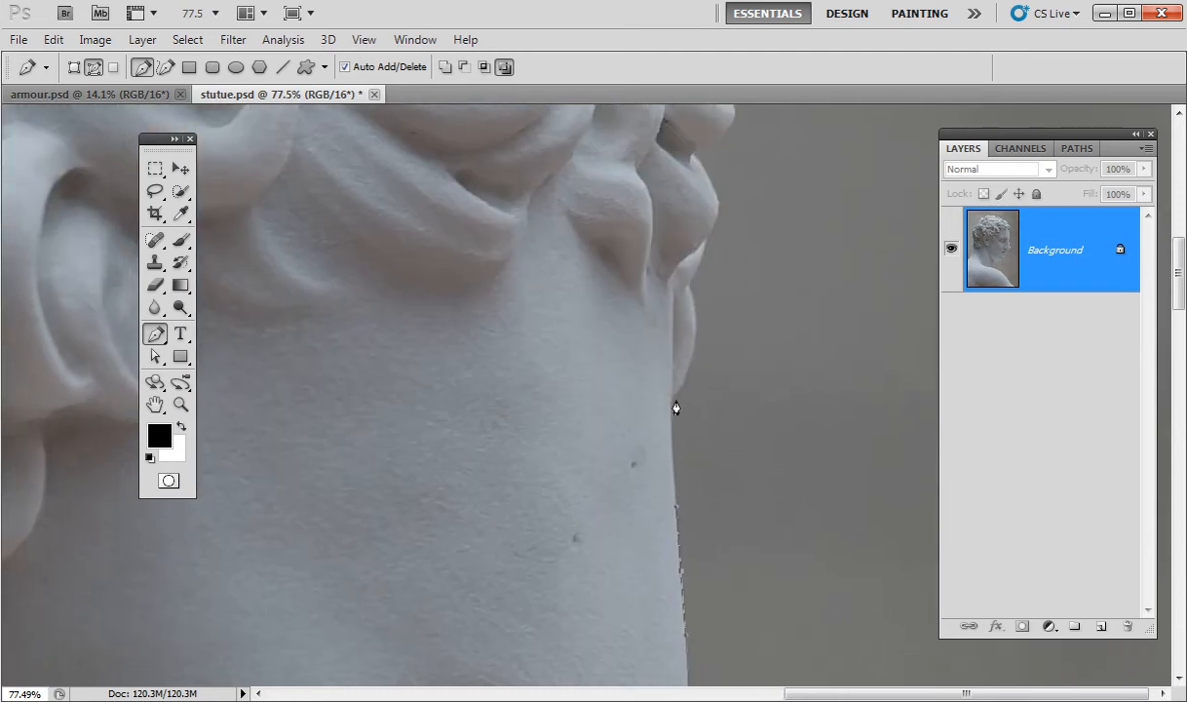
left_click_drag(678, 338, 682, 378)
left_click_drag(691, 295, 680, 235)
left_click_drag(686, 238, 777, 249)
Refine the curve by moving anchors, making corner points, and shortening a handle.
left_click_drag(739, 539, 733, 351)
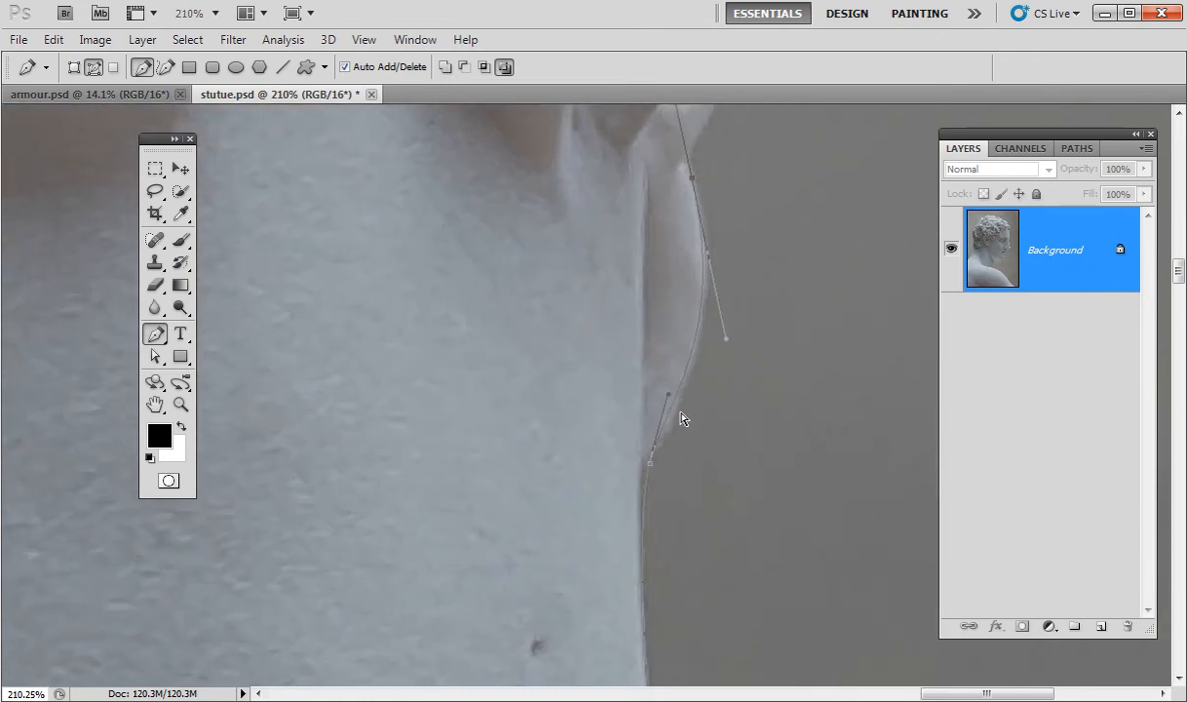
left_click_drag(671, 396, 666, 426)
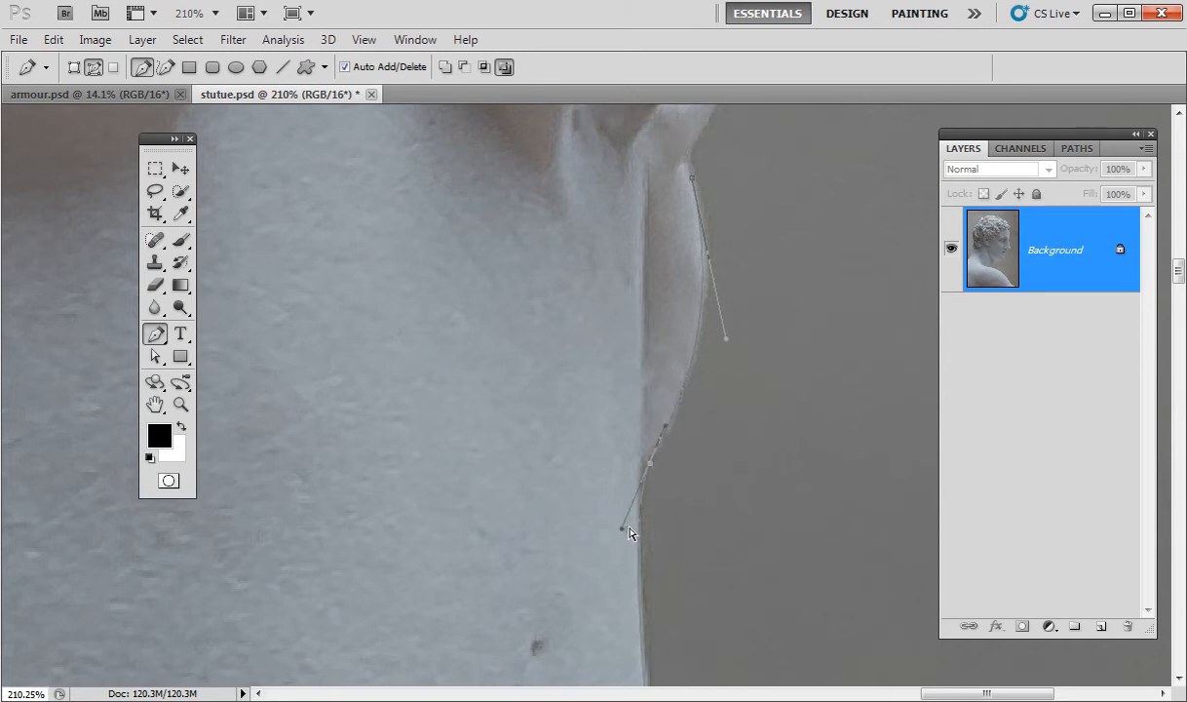
left_click(642, 472, "ctrl")
left_click(650, 462, "ctrl")
left_click_drag(623, 528, 628, 511)
left_click_drag(693, 179, 679, 452)
key("space")
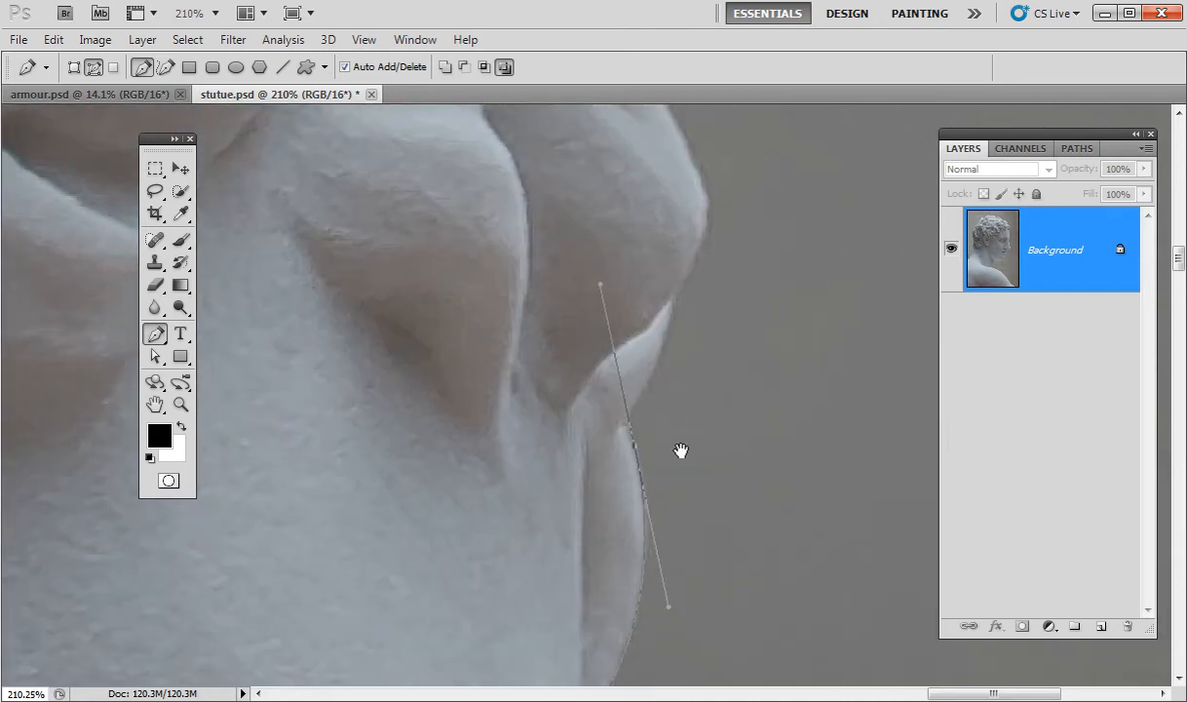
Trace the first lower curl with anchors, making its ends corner points.
left_click(638, 402)
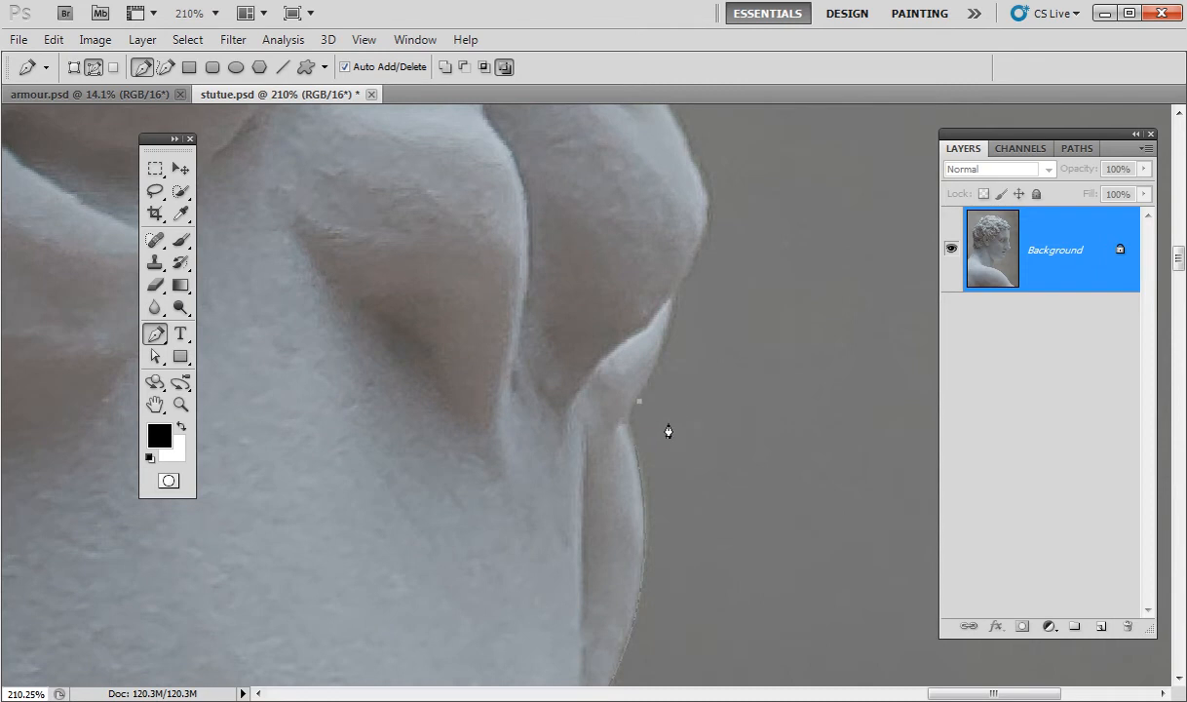
left_click_drag(634, 443, 668, 604)
left_click(635, 446, "alt")
left_click(640, 396)
key("space")
mouse_move(687, 338)
left_mouse_down()
mouse_move(666, 426)
mouse_move(668, 334)
left_mouse_up()
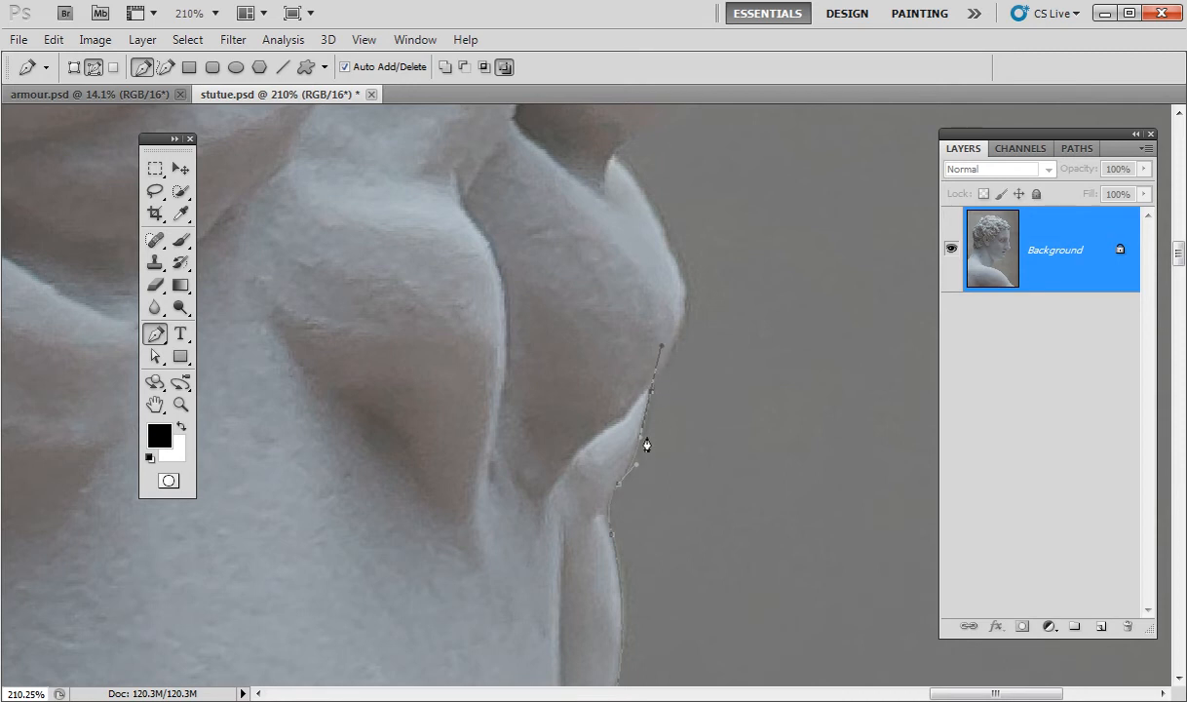
left_click(651, 390, "alt")
Add curved anchors around the next curl along the outer edge.
left_click_drag(699, 300, 709, 394)
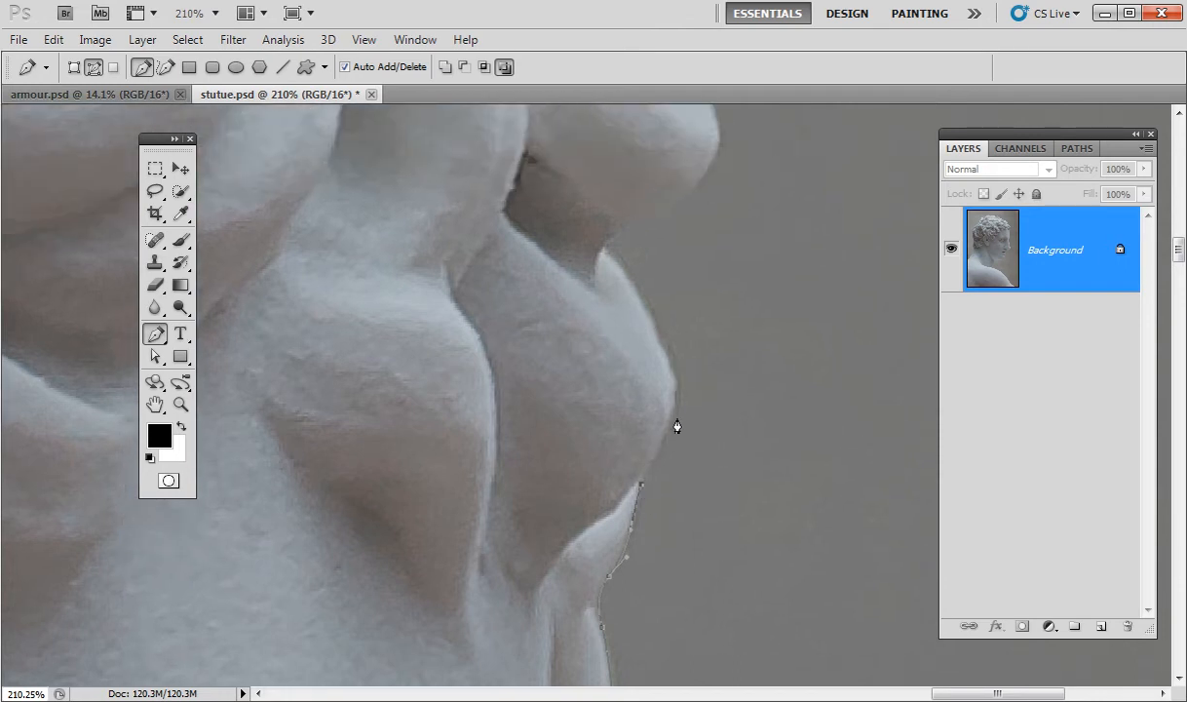
left_click_drag(663, 347, 634, 295)
left_click_drag(678, 339, 700, 466)
left_click(637, 388)
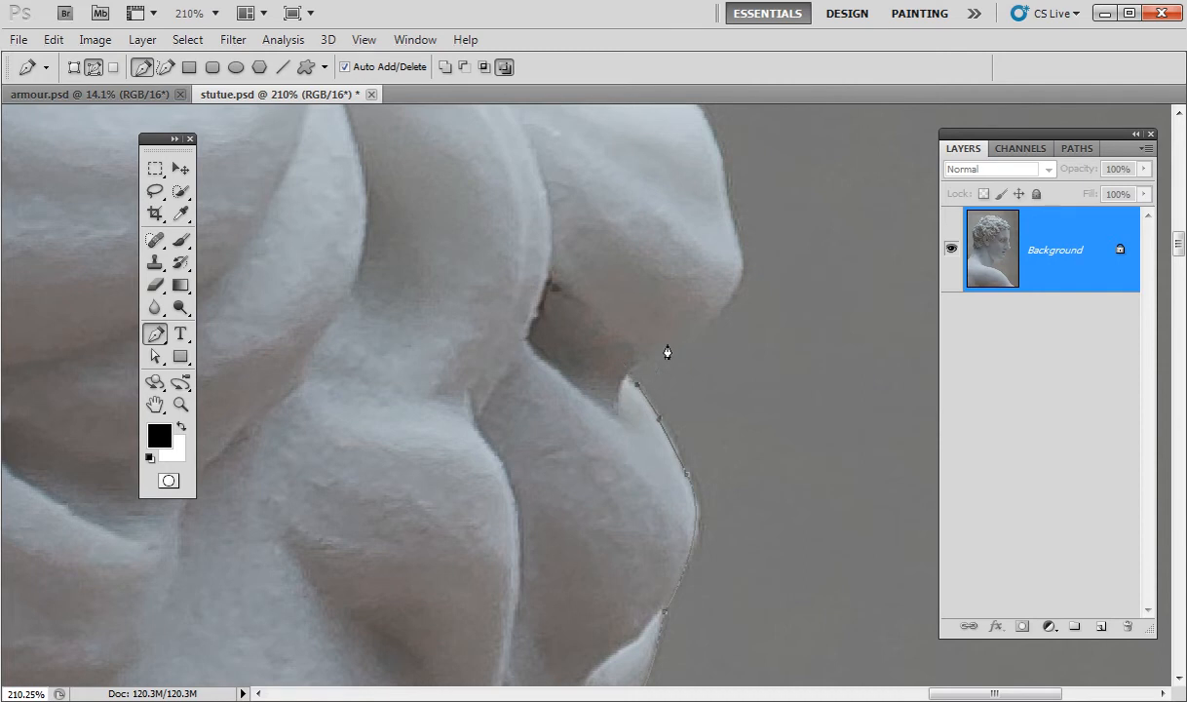
left_click_drag(621, 371, 709, 335)
Extend the path over the upper curls, up and left along the hair edge.
mouse_move(777, 277)
left_mouse_down()
mouse_move(693, 495)
mouse_move(792, 538)
mouse_move(760, 490)
mouse_move(737, 390)
left_mouse_up()
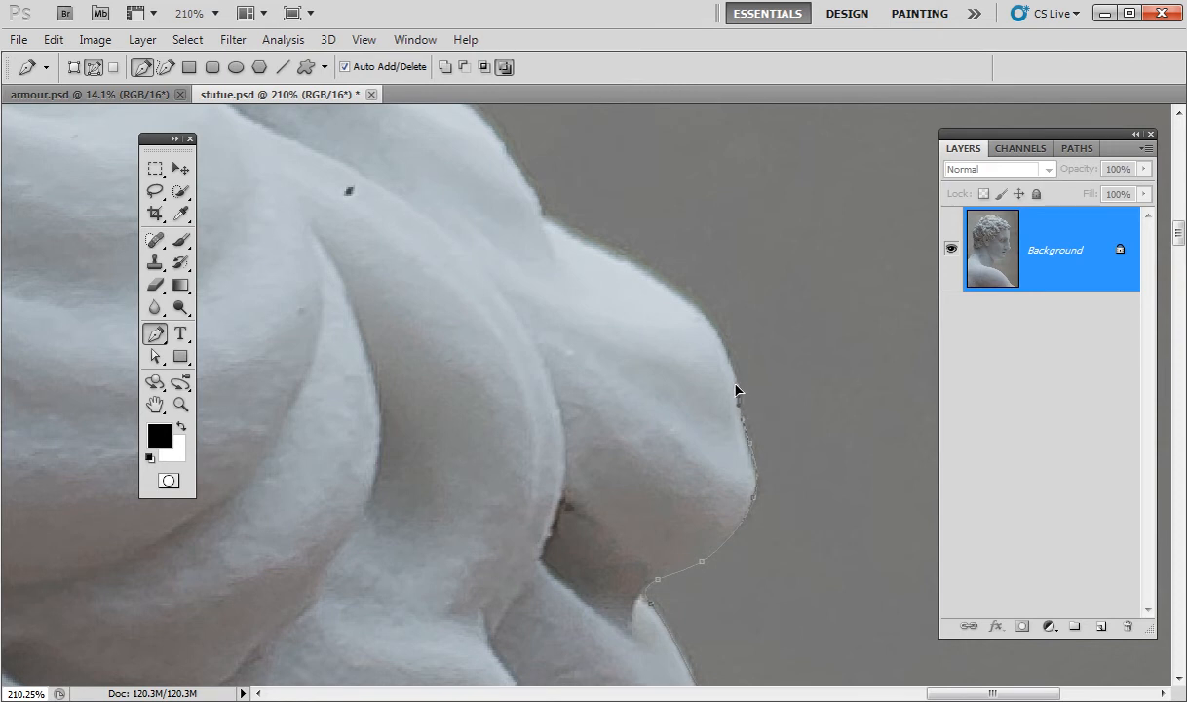
left_click_drag(665, 293, 644, 276)
left_click(553, 230)
left_click_drag(530, 199, 627, 339)
left_click_drag(507, 242, 413, 190)
left_click(493, 207)
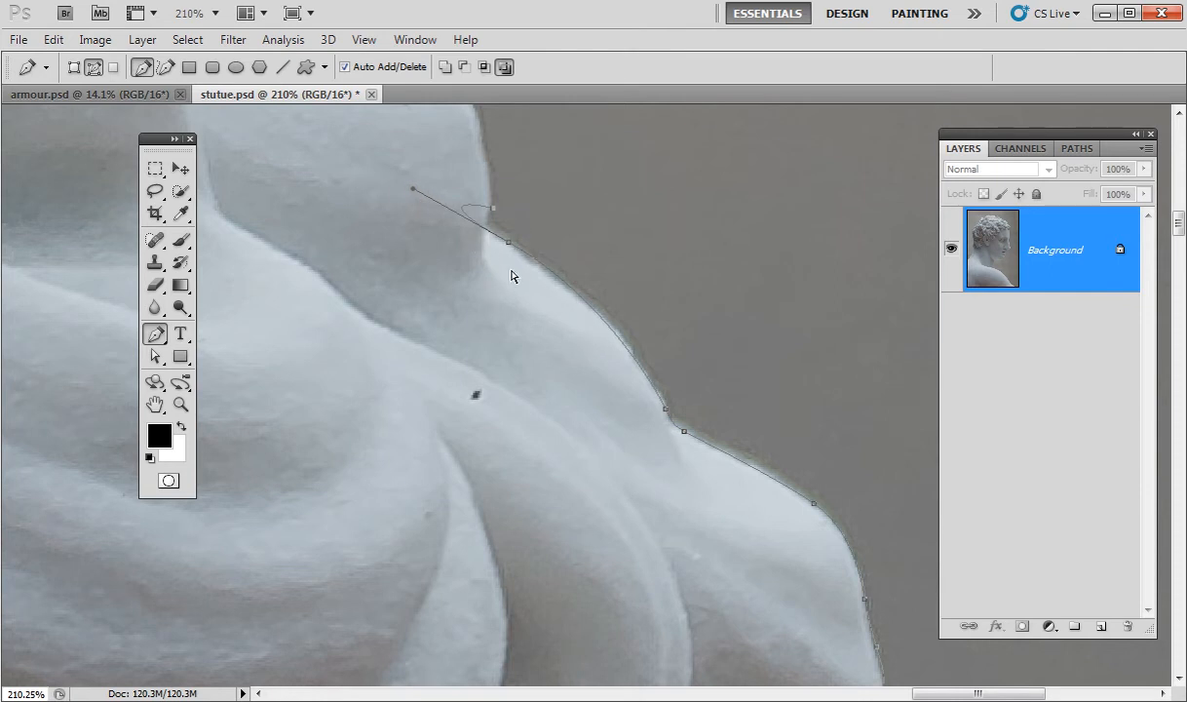
Make the previous anchor a corner, then add curved anchors leftward along the hair edge.
left_click(508, 242, "alt")
left_click_drag(562, 243, 636, 448)
left_click_drag(564, 421, 632, 445)
left_click_drag(583, 392, 562, 371)
left_click_drag(521, 323, 465, 311)
left_click_drag(386, 303, 378, 286)
left_click_drag(332, 224, 529, 351)
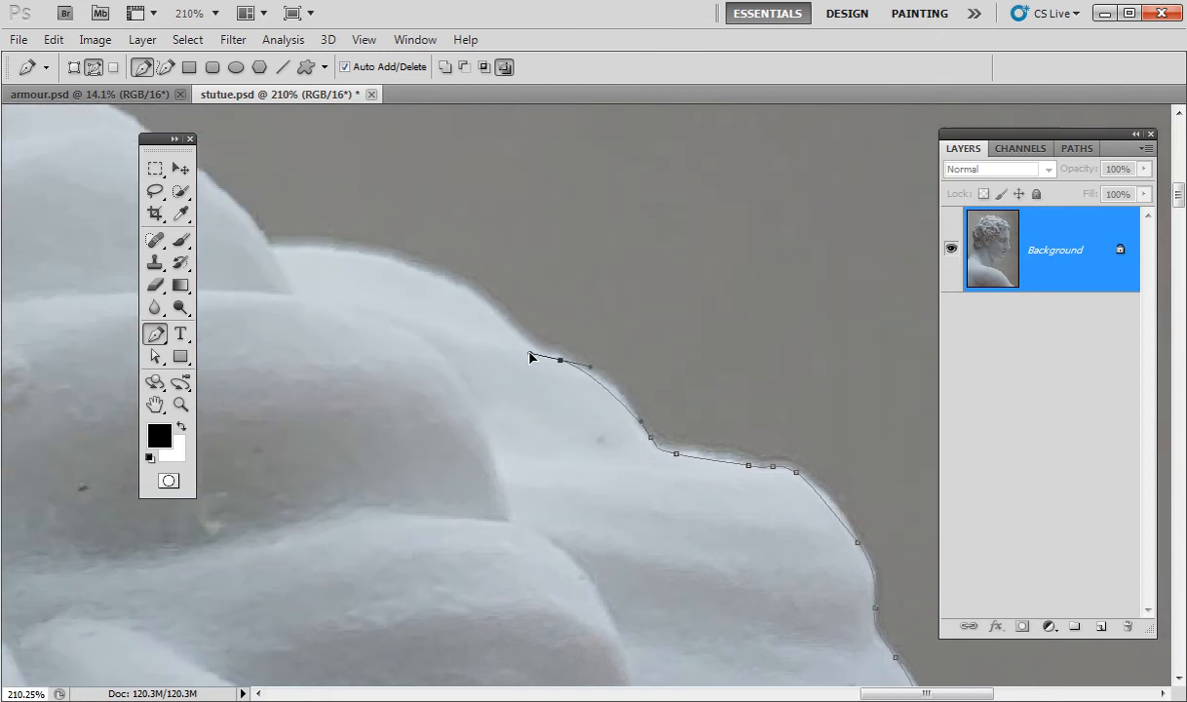
Pan along the hair and add more smooth and broken-handle anchors on its outline.
left_click_drag(328, 310, 746, 461)
left_click_drag(615, 387, 493, 386)
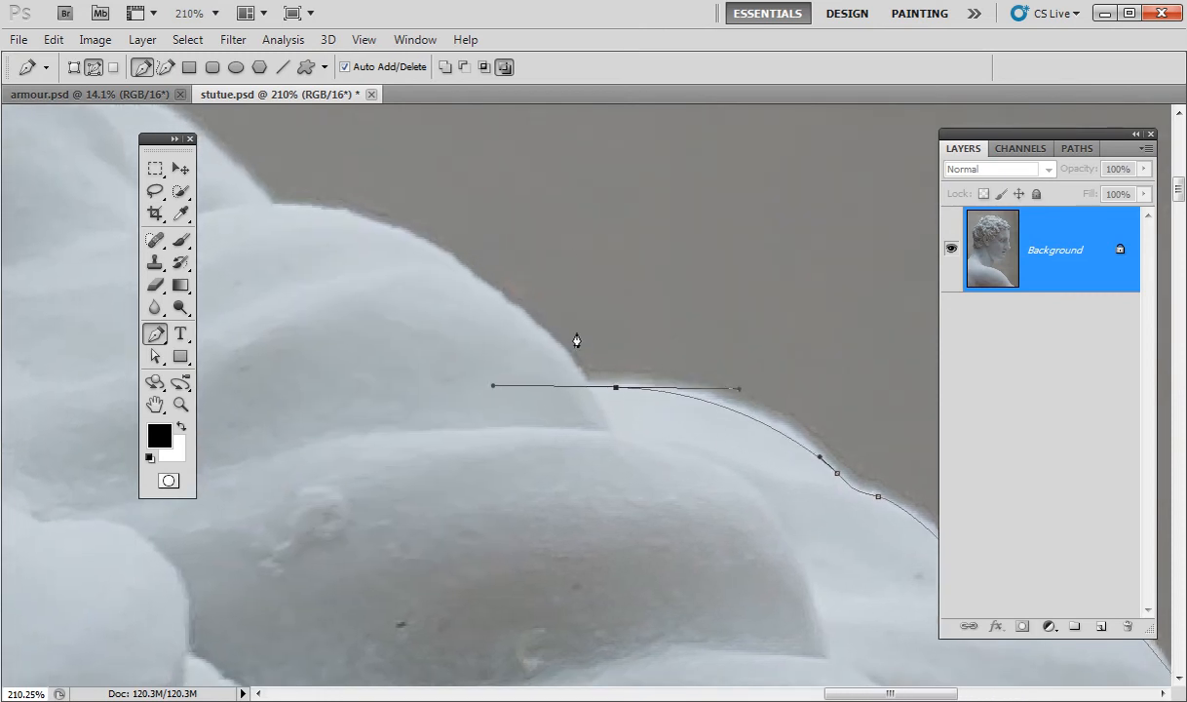
left_click(615, 388, "alt")
left_click_drag(579, 370, 567, 351)
left_click_drag(537, 308, 716, 414)
left_click_drag(635, 371, 575, 335)
left_click_drag(466, 312, 639, 422)
Undo a misplaced anchor, reset the end anchor as a corner, and continue curving up the hair.
key("space")
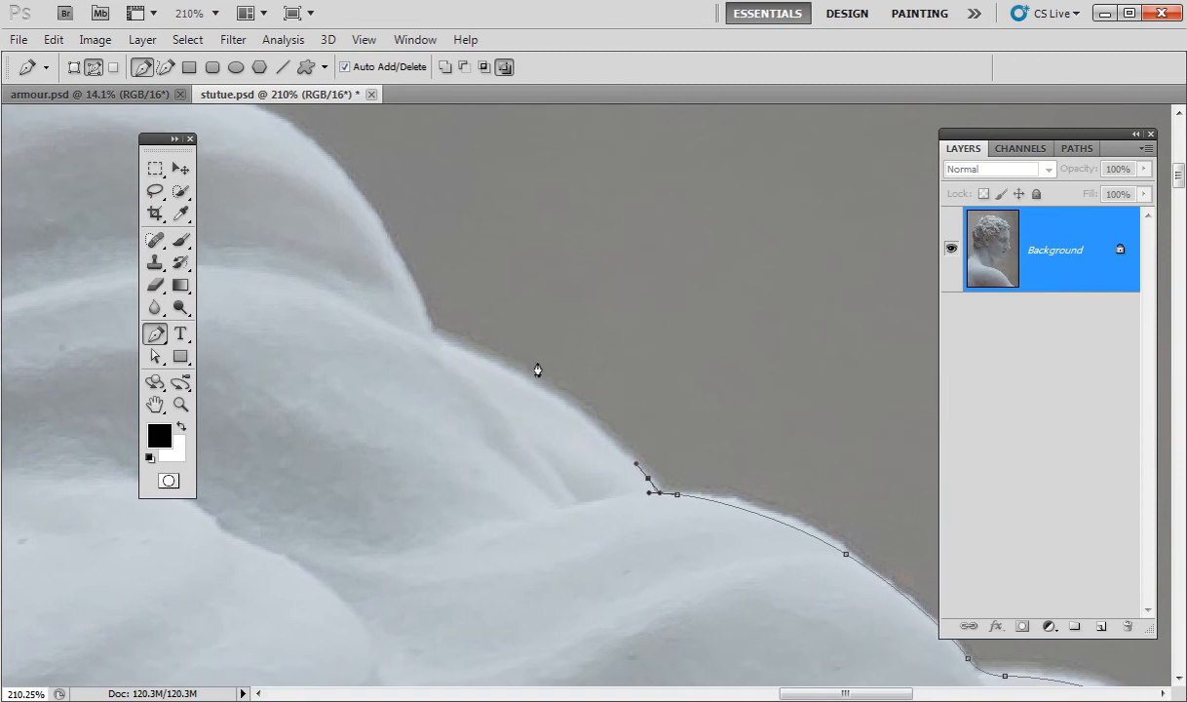
left_click_drag(461, 350, 409, 288)
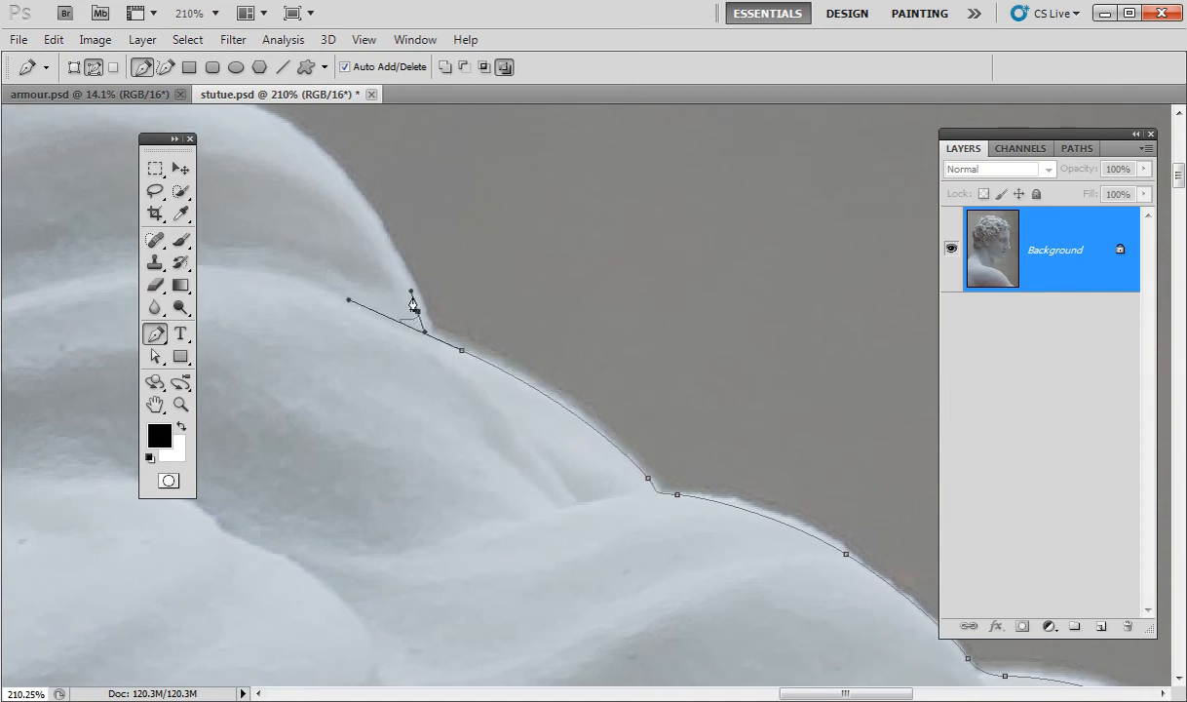
key("ctrl+z")
left_click_drag(444, 338, 445, 339)
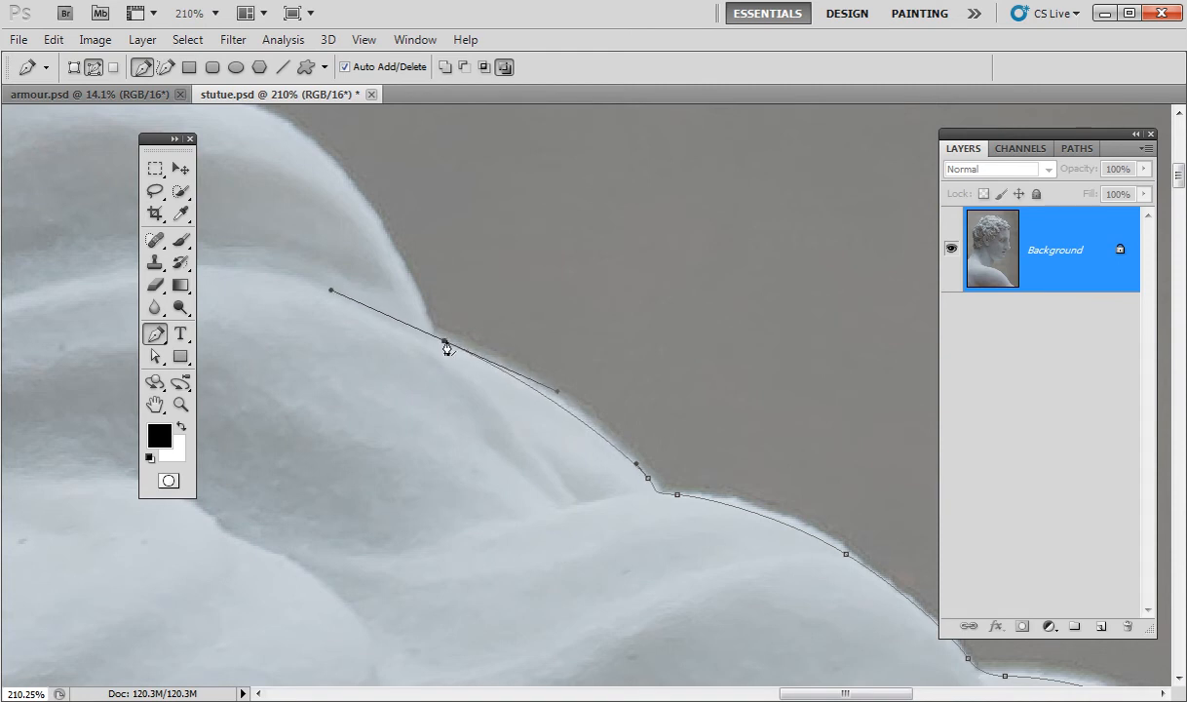
left_click(445, 339, "alt")
left_click_drag(429, 322, 684, 504)
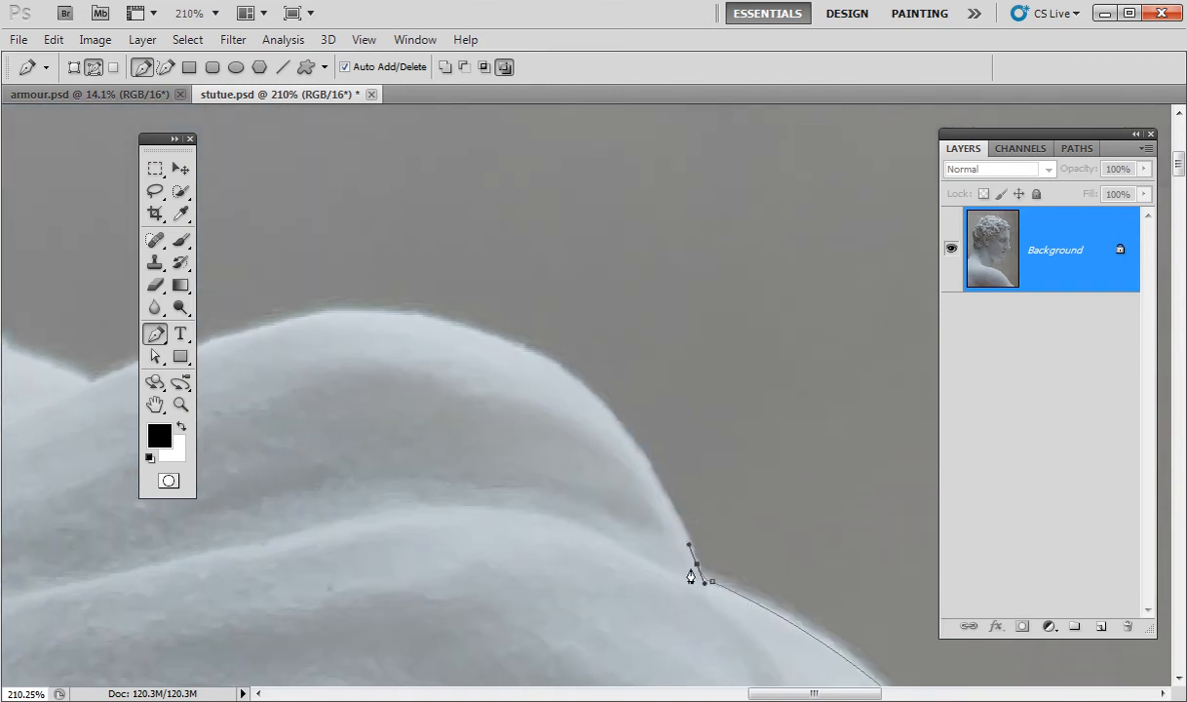
left_click_drag(521, 352, 398, 307)
Carry the path through the hollow between curls and over the next large curl, zooming out.
left_click_drag(630, 405, 794, 363)
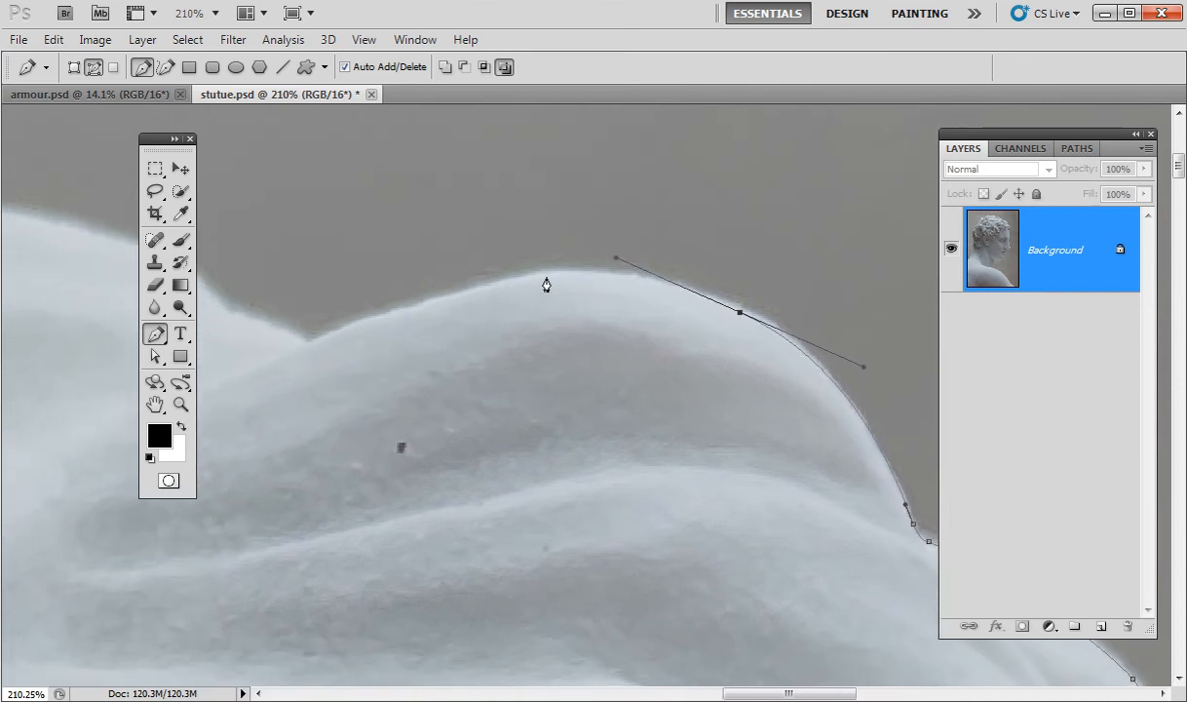
left_click_drag(514, 281, 458, 293)
left_click_drag(452, 356, 707, 358)
left_click_drag(577, 342, 556, 354)
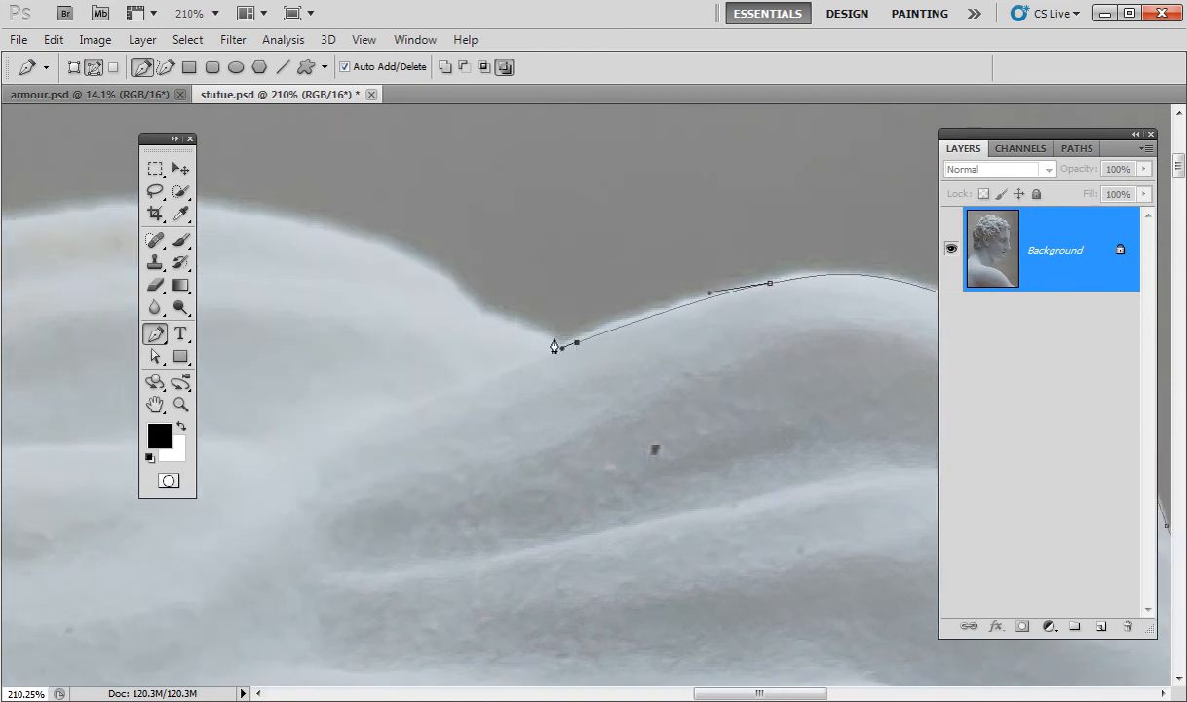
left_click_drag(499, 317, 461, 300)
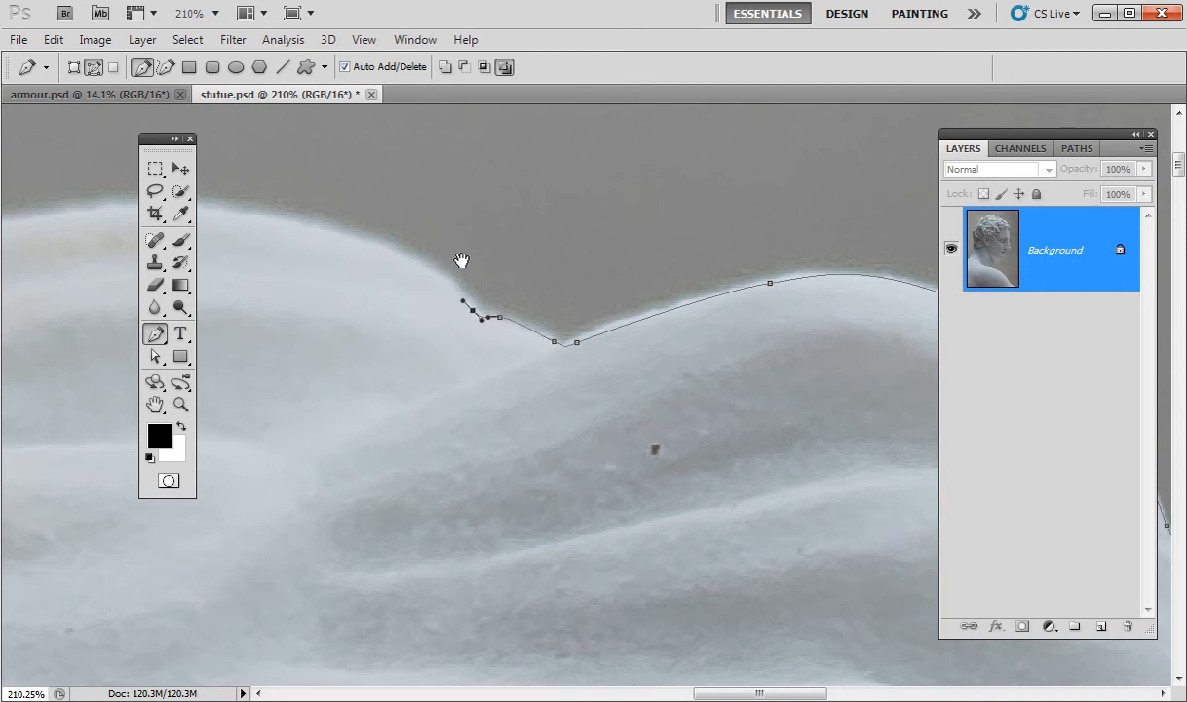
left_click_drag(429, 239, 803, 310)
left_click_drag(747, 405, 758, 357)
left_click_drag(579, 311, 410, 382)
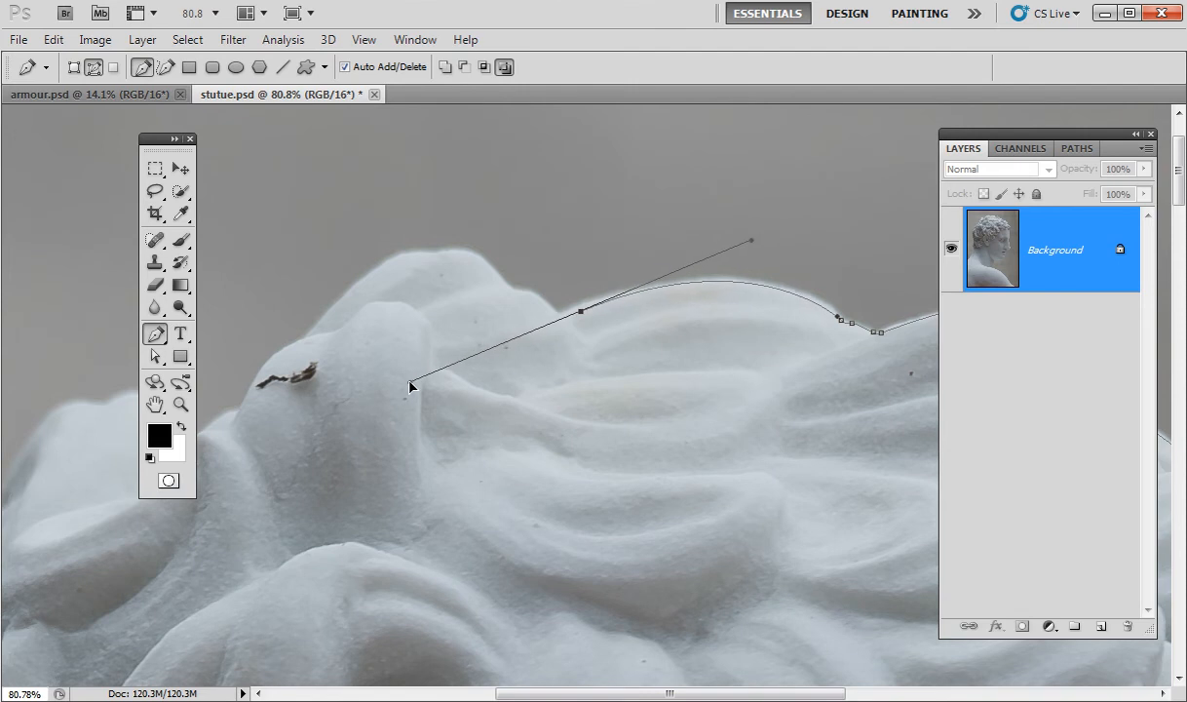
Add anchors at the path's left end, curving it down-left along the hair.
left_click(566, 317)
left_click_drag(554, 320, 501, 279)
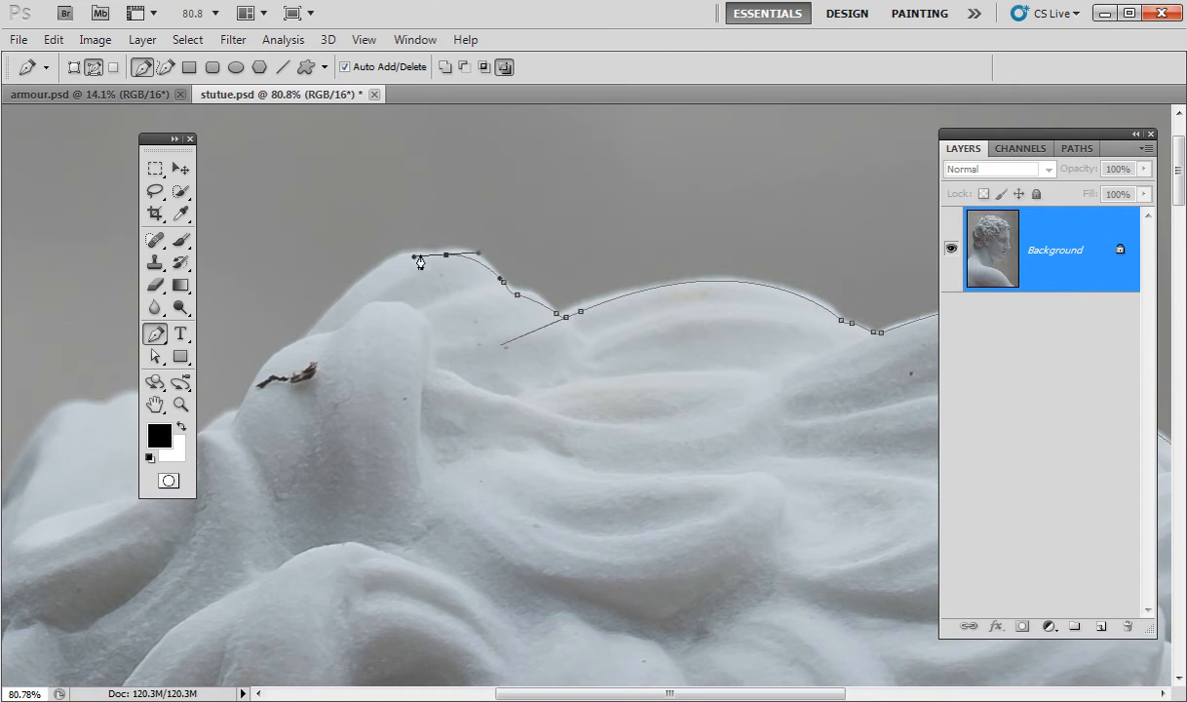
left_click_drag(413, 255, 402, 257)
left_click_drag(311, 334, 260, 401)
Pan to the next curl and trace it with a corner point and curved anchors.
left_click_drag(448, 412, 834, 348)
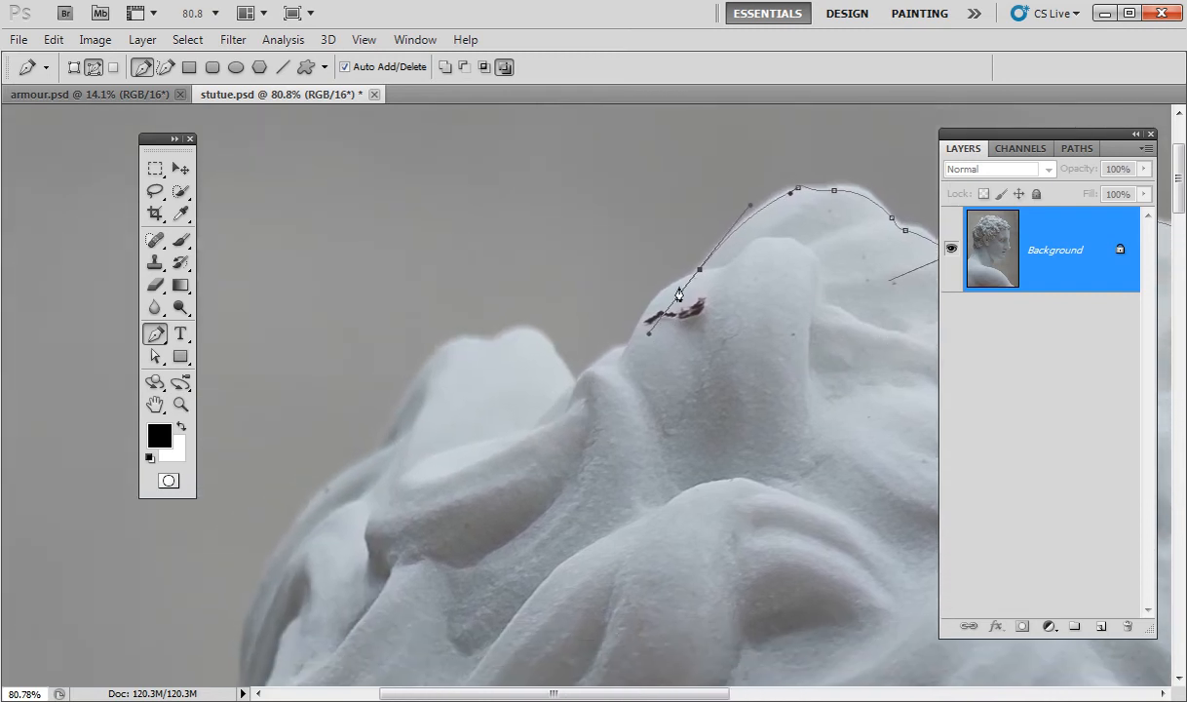
left_click(699, 272)
left_click_drag(633, 338, 625, 376)
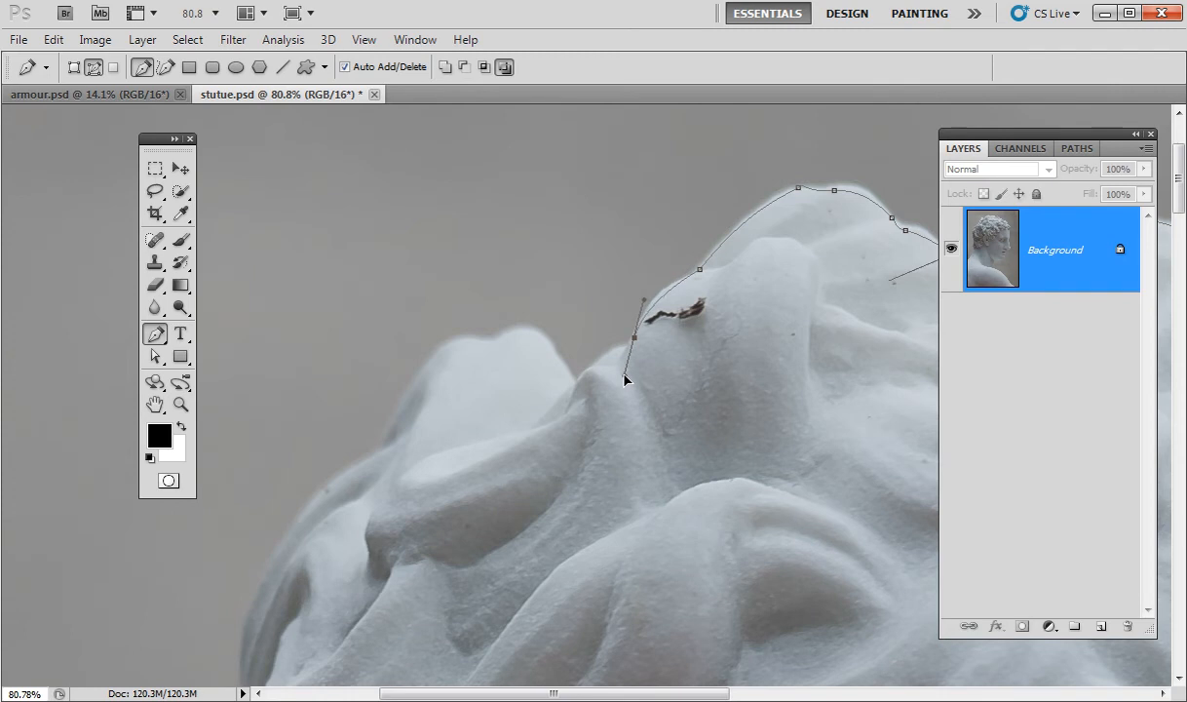
left_click(633, 339, "alt")
left_click_drag(620, 347, 566, 368)
left_click_drag(551, 353, 550, 344)
Zoom in on the curl edge and add curved points, undoing a misplaced one.
key("alt")
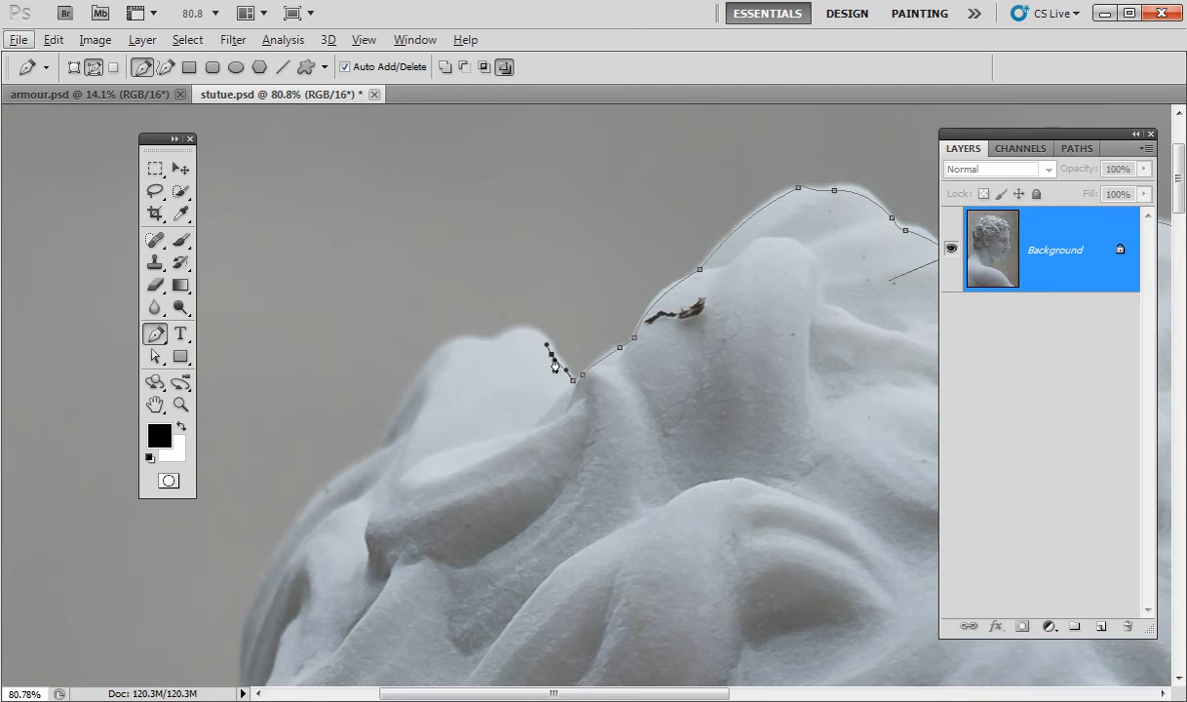
key("alt")
left_click_drag(609, 410, 645, 392)
left_click_drag(552, 460, 806, 409)
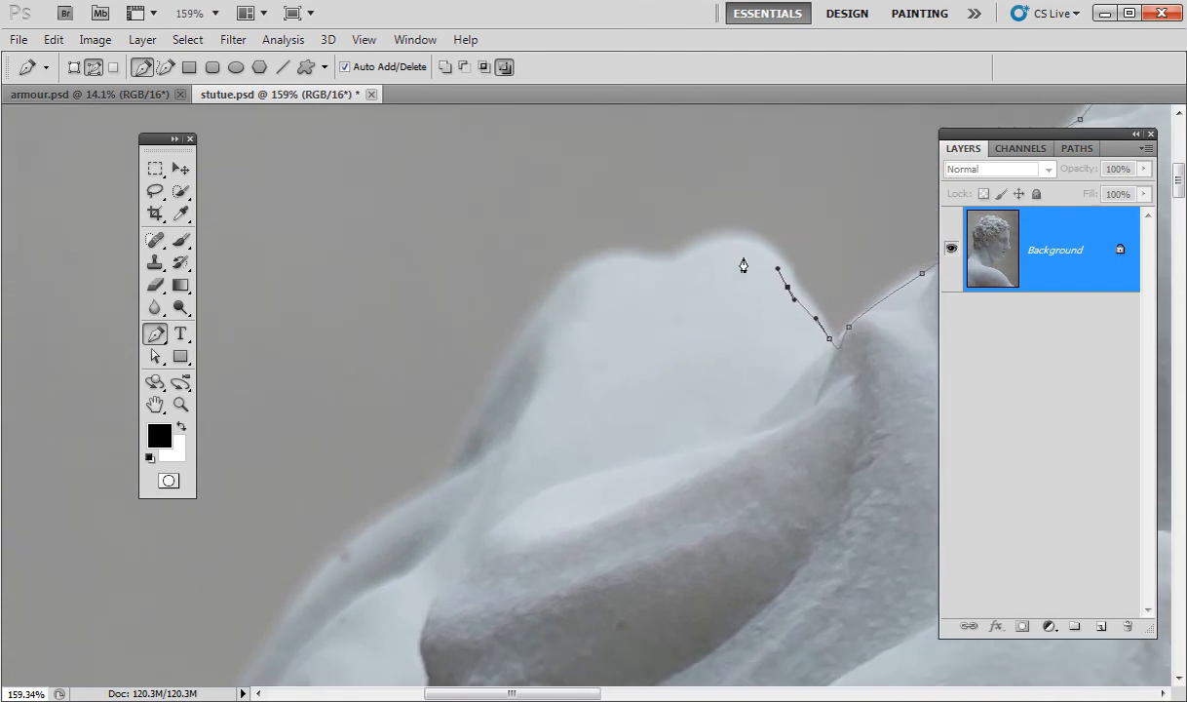
left_click_drag(694, 256, 632, 307)
left_click_drag(644, 261, 623, 259)
key("ctrl+z")
Place a corner point and curve the path around the next curls and down their edge.
left_click(658, 263)
left_click_drag(658, 262, 628, 260)
left_click_drag(551, 293, 524, 336)
left_click_drag(459, 452, 449, 480)
left_click(446, 484)
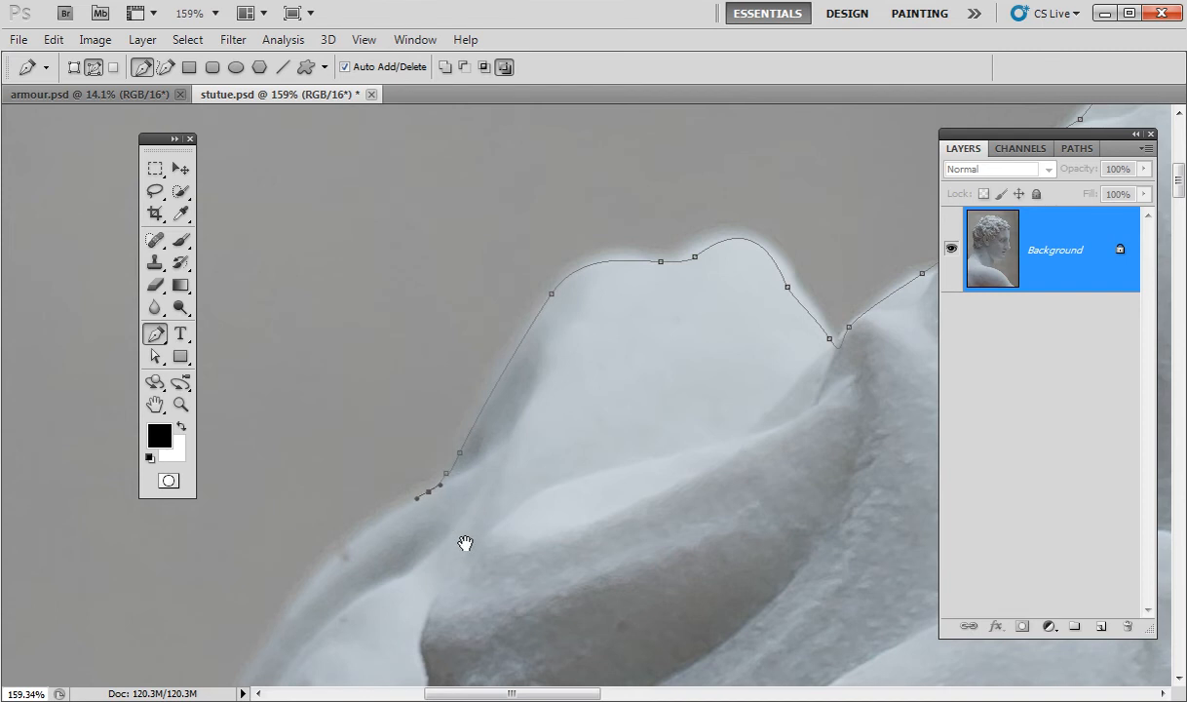
Pan onward and extend the path with curved points lower down the hair edge.
left_click_drag(438, 538, 822, 188)
left_click(652, 250)
left_click_drag(653, 250, 603, 322)
left_click_drag(543, 450, 530, 524)
left_click_drag(531, 603, 532, 614)
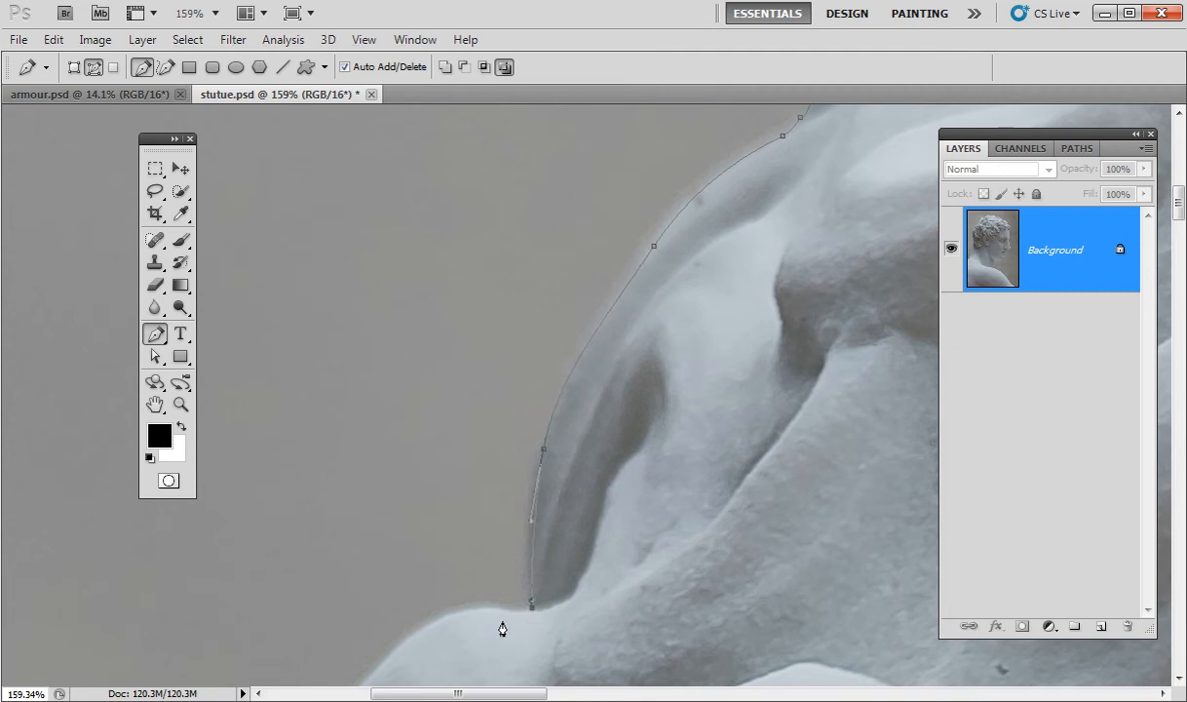
left_click_drag(509, 621, 490, 611)
Add curved points across the last curl toward the back of the neck.
left_click_drag(593, 644, 740, 240)
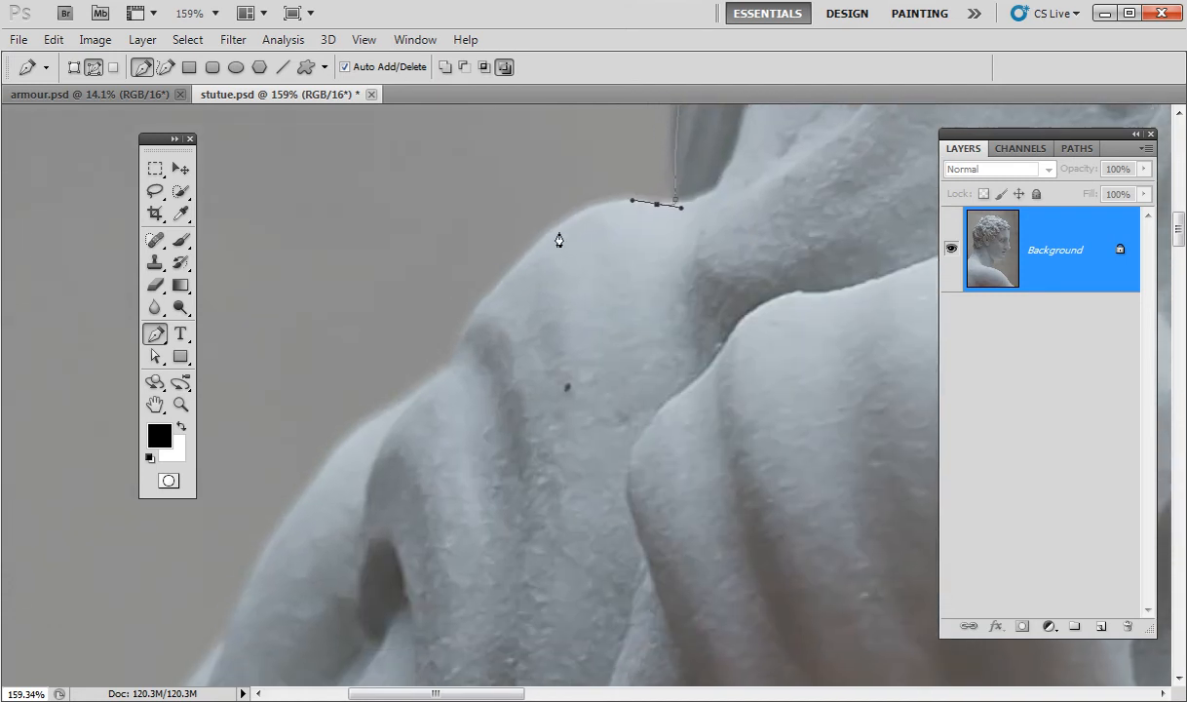
left_click_drag(560, 227, 532, 258)
left_click(476, 313)
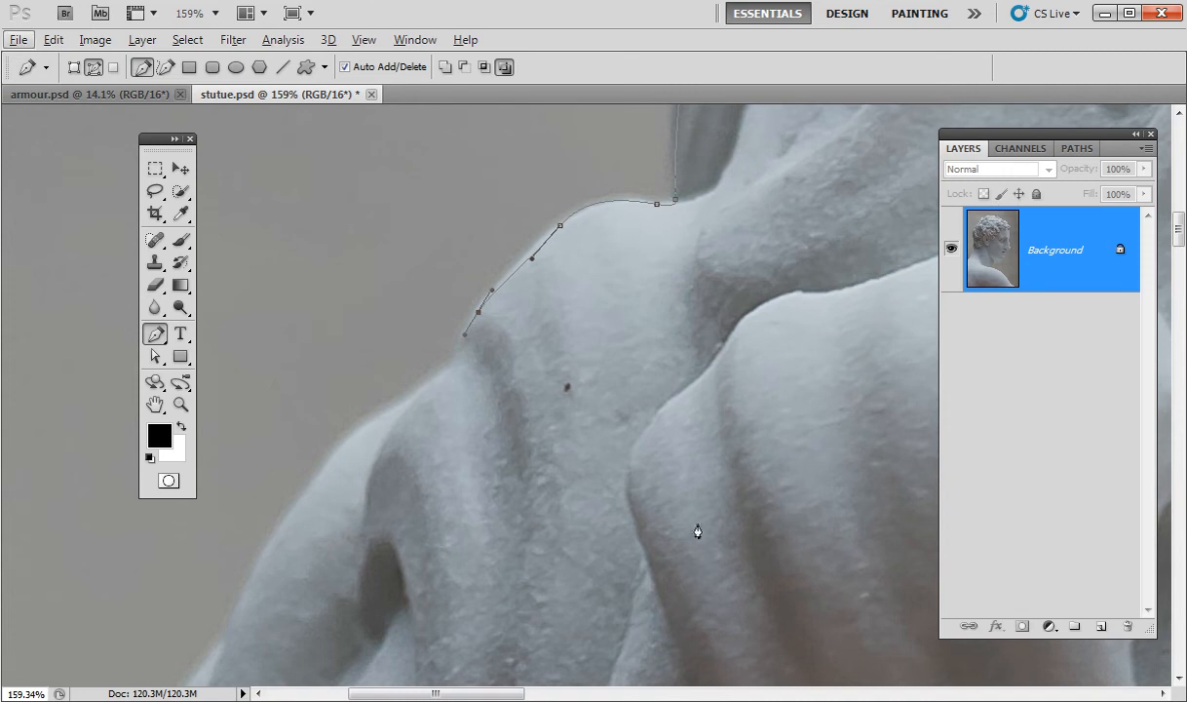
scroll(744, 495, "down", 2)
scroll(745, 494, "down", 5)
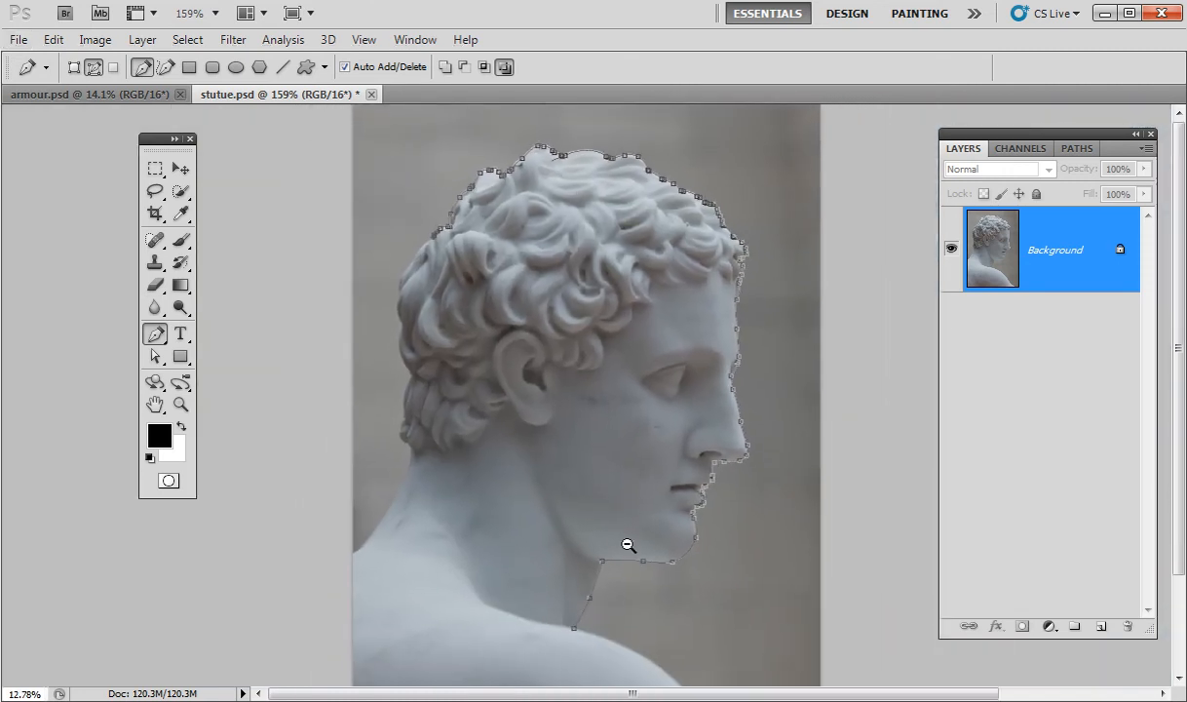
Survey the outline, zoom back into the back of the hair, and add curved points downward.
left_click_drag(626, 549, 719, 545)
left_click_drag(421, 284, 526, 254)
left_click_drag(434, 313, 875, 431)
left_click_drag(653, 209, 650, 208)
left_click_drag(568, 279, 545, 317)
left_click(497, 406)
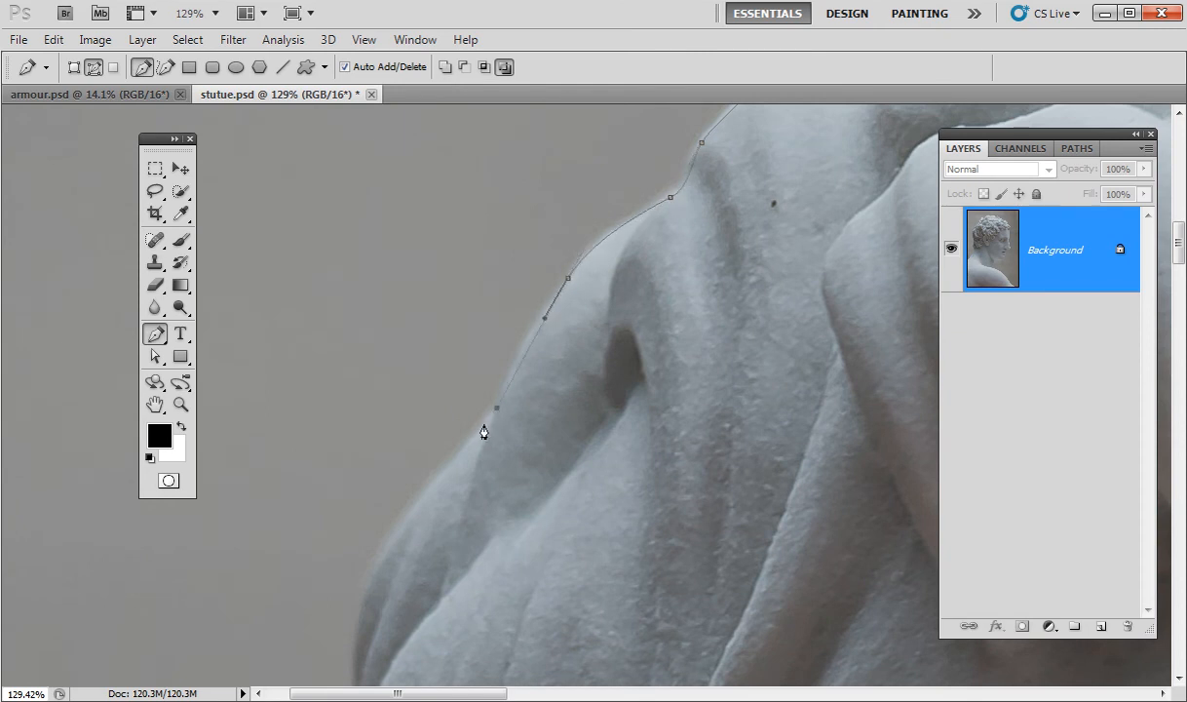
Curve the path around the next back curls, undoing a misplaced point and adding a sharp corner.
left_click_drag(476, 431, 479, 433)
left_click_drag(528, 498, 676, 312)
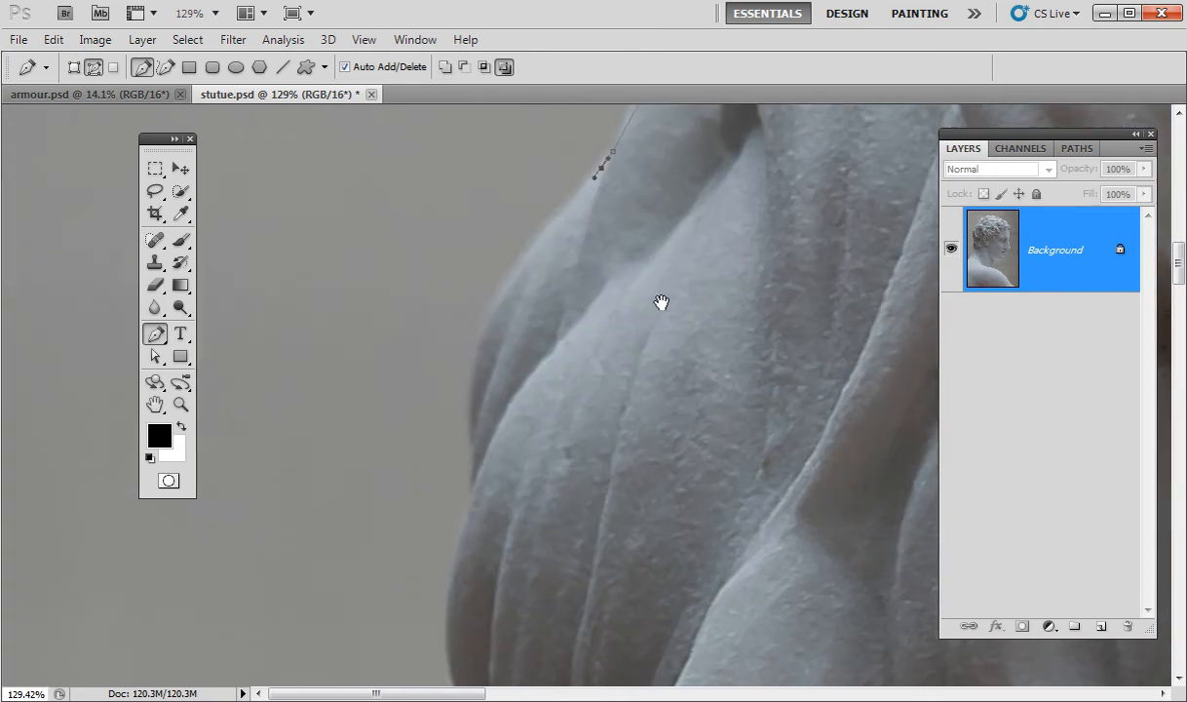
left_click_drag(470, 400, 495, 343)
left_click(476, 480)
left_click_drag(448, 413, 449, 463)
left_click_drag(493, 567, 536, 637)
left_click_drag(544, 586, 493, 282)
key("ctrl+z")
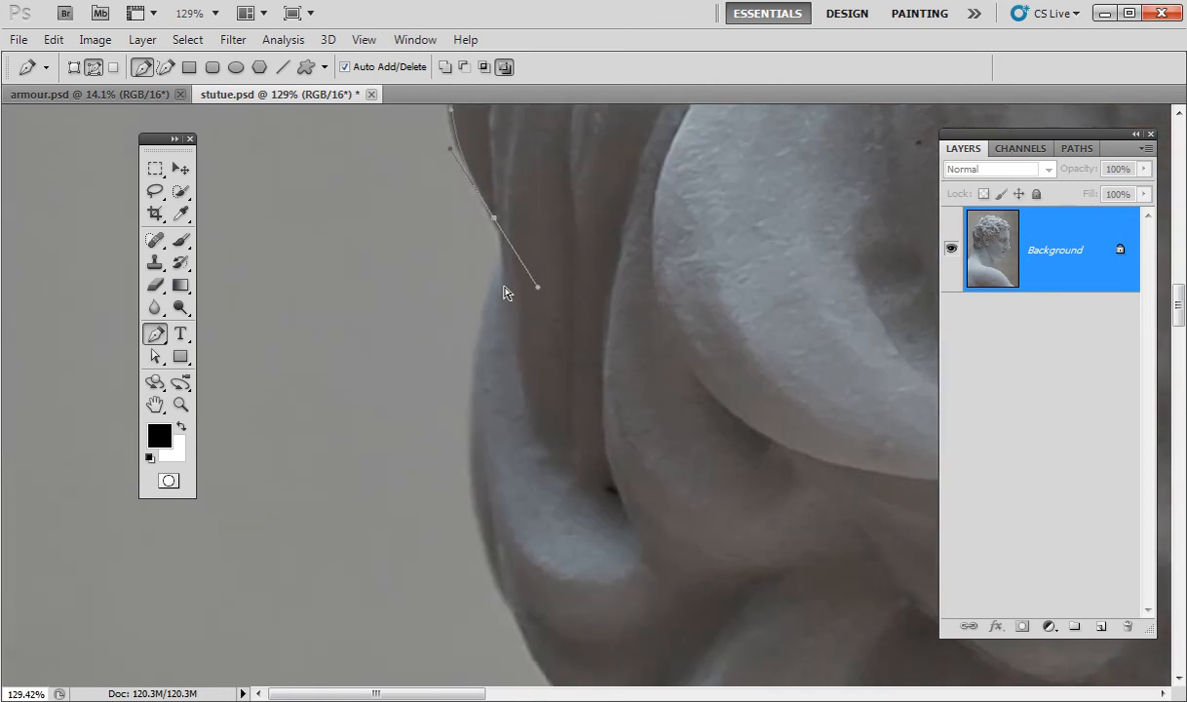
left_click(494, 222, "alt")
Add a curved point on the lower curls, then zoom out to show the nape.
left_click_drag(550, 458, 540, 305)
left_click_drag(493, 345, 591, 537)
scroll(618, 569, "down", 5)
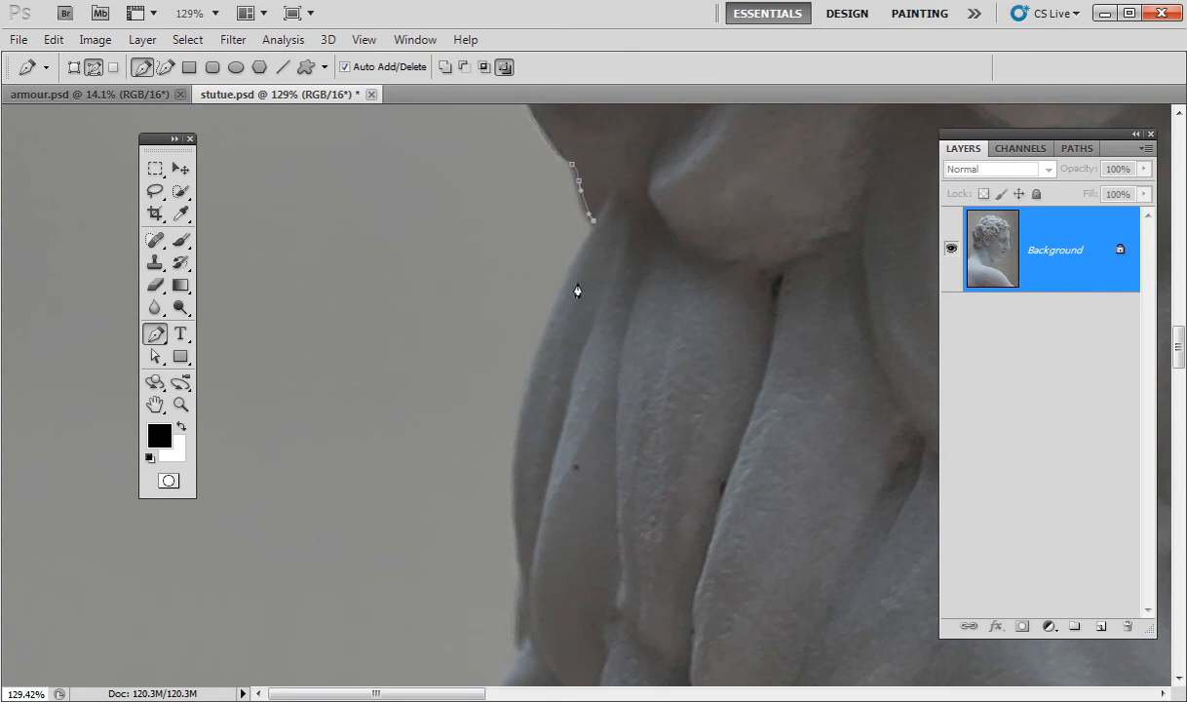
scroll(604, 458, "down", 2)
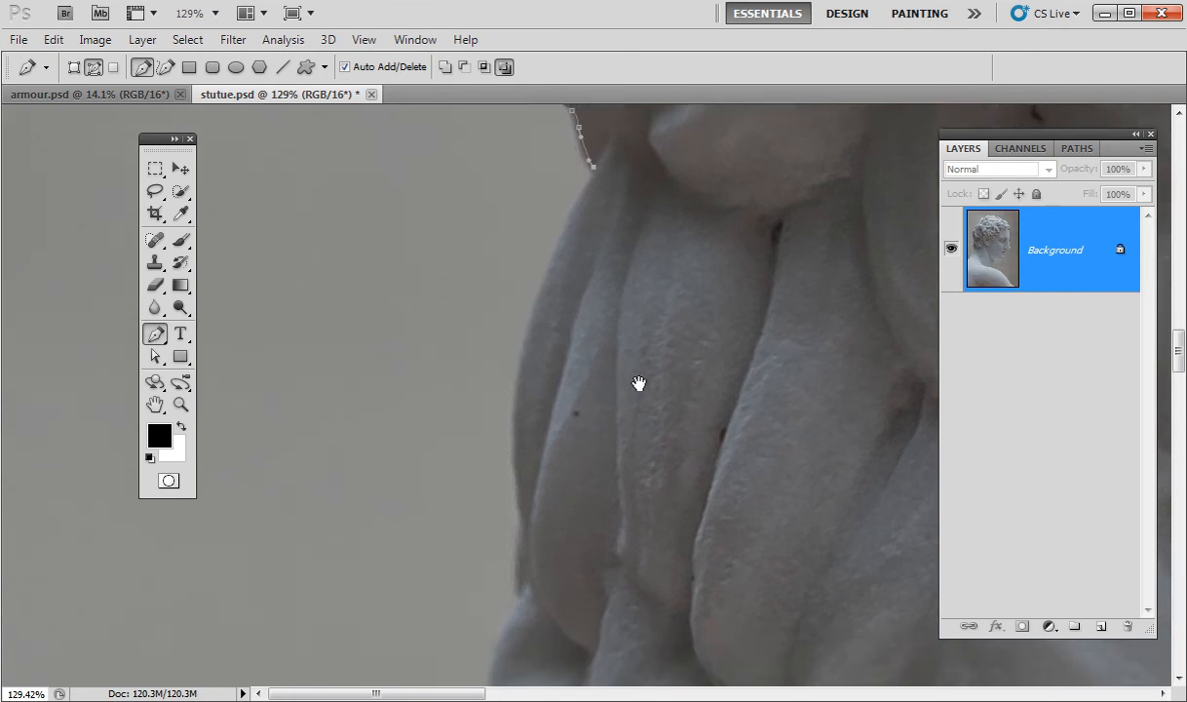
scroll(637, 393, "down", 2)
left_click_drag(637, 393, 618, 405)
left_click_drag(446, 416, 805, 341)
Wrap the path around the lowest nape curl to where the curls meet the neck.
left_click_drag(256, 379, 267, 459)
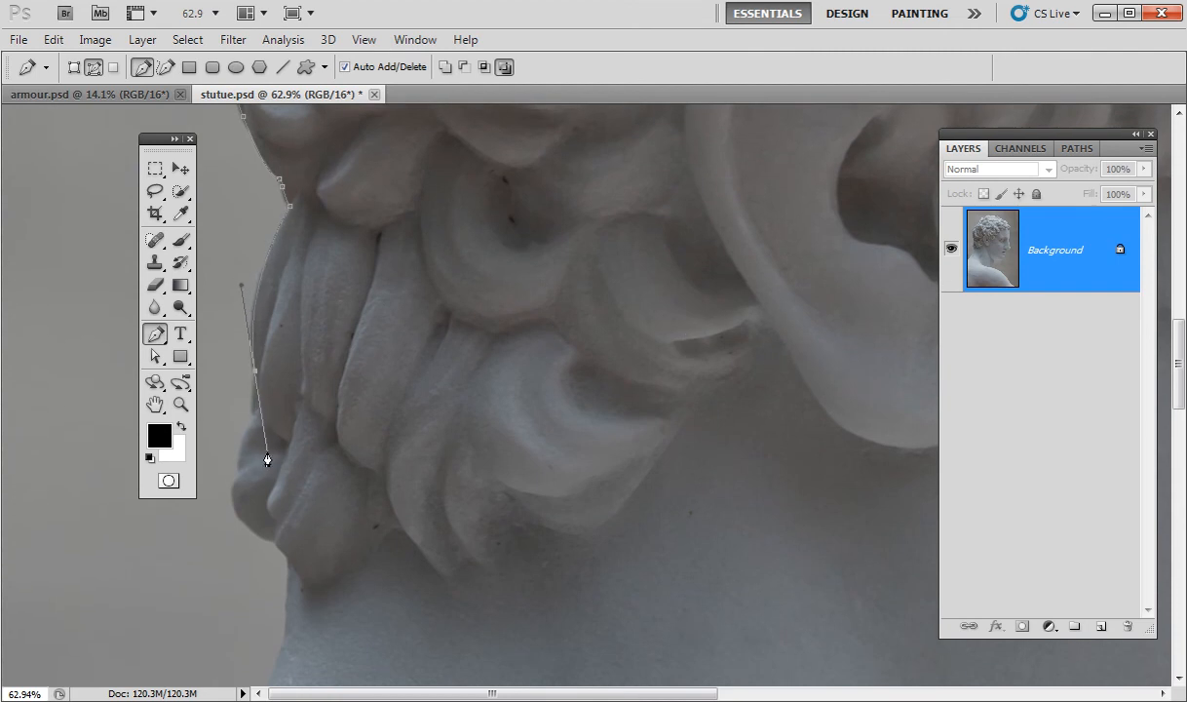
left_click(256, 371, "alt")
left_click_drag(255, 408, 253, 417)
left_click_drag(241, 470, 246, 477)
left_click_drag(271, 537, 321, 556)
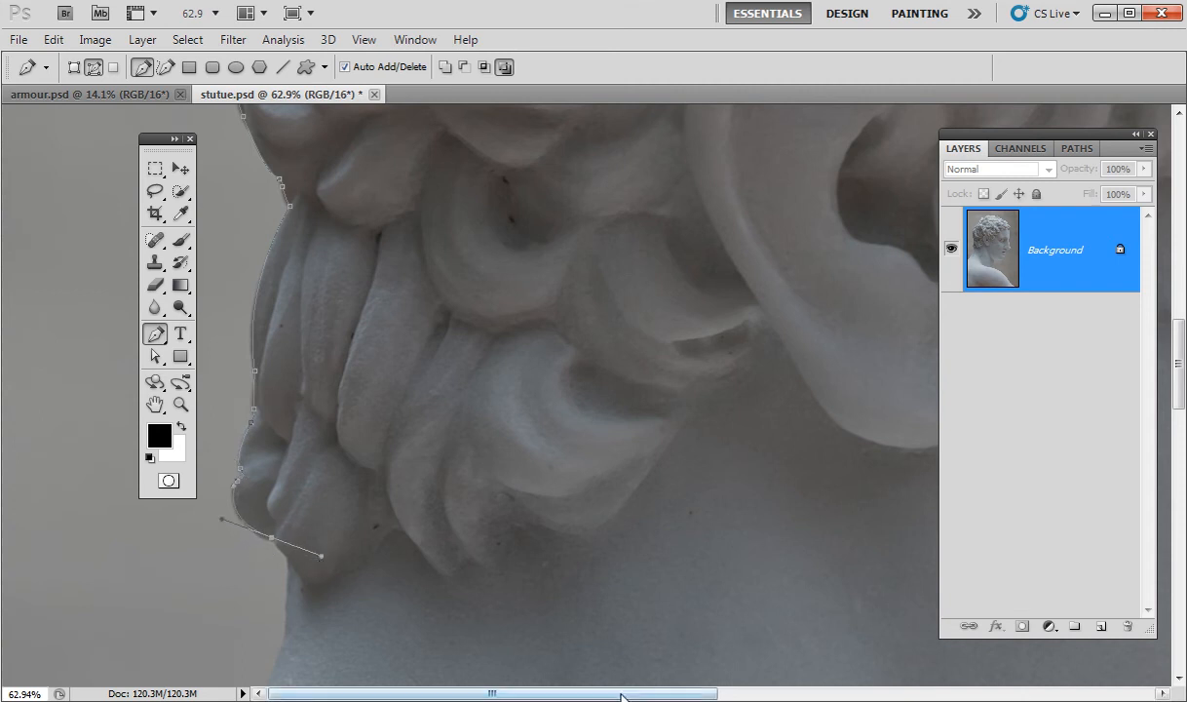
key("ctrl+plus")
key("ctrl+plus")
key("ctrl+plus")
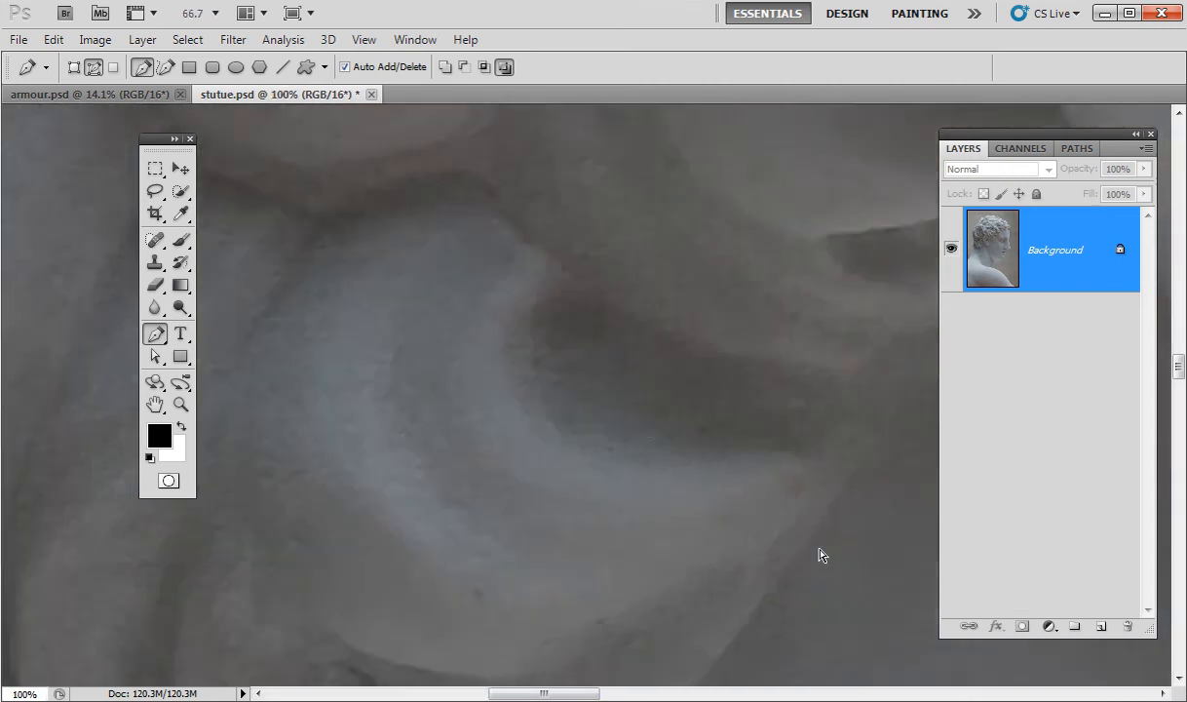
Replace a misplaced point with a sharp corner and trace the path down the back of the neck.
left_click_drag(487, 475, 1006, 158)
left_click_drag(444, 540, 667, 262)
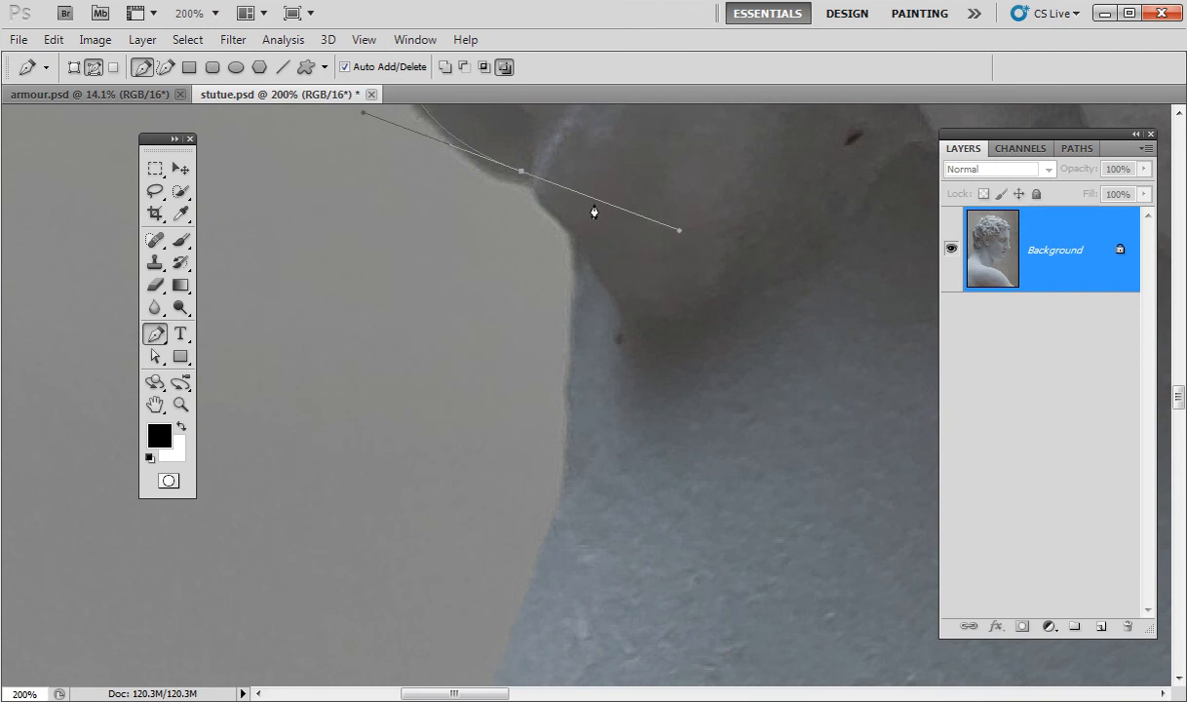
left_click_drag(539, 192, 544, 207)
key("ctrl+z")
left_click(521, 172, "alt")
left_click_drag(538, 194, 573, 269)
left_click_drag(566, 458, 564, 504)
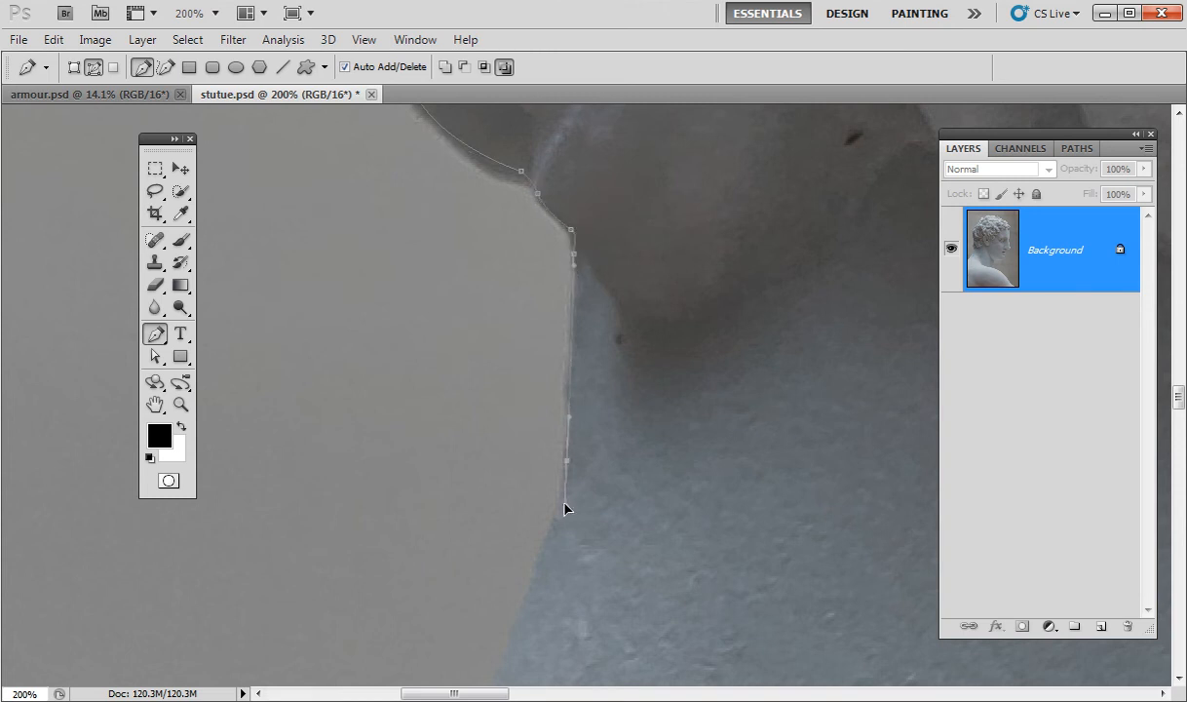
left_click_drag(601, 578, 697, 322)
left_click_drag(631, 282, 620, 309)
Add a cornered shoulder point and curve the path to the image's left edge.
left_click_drag(759, 441, 799, 276)
left_click_drag(776, 339, 777, 337)
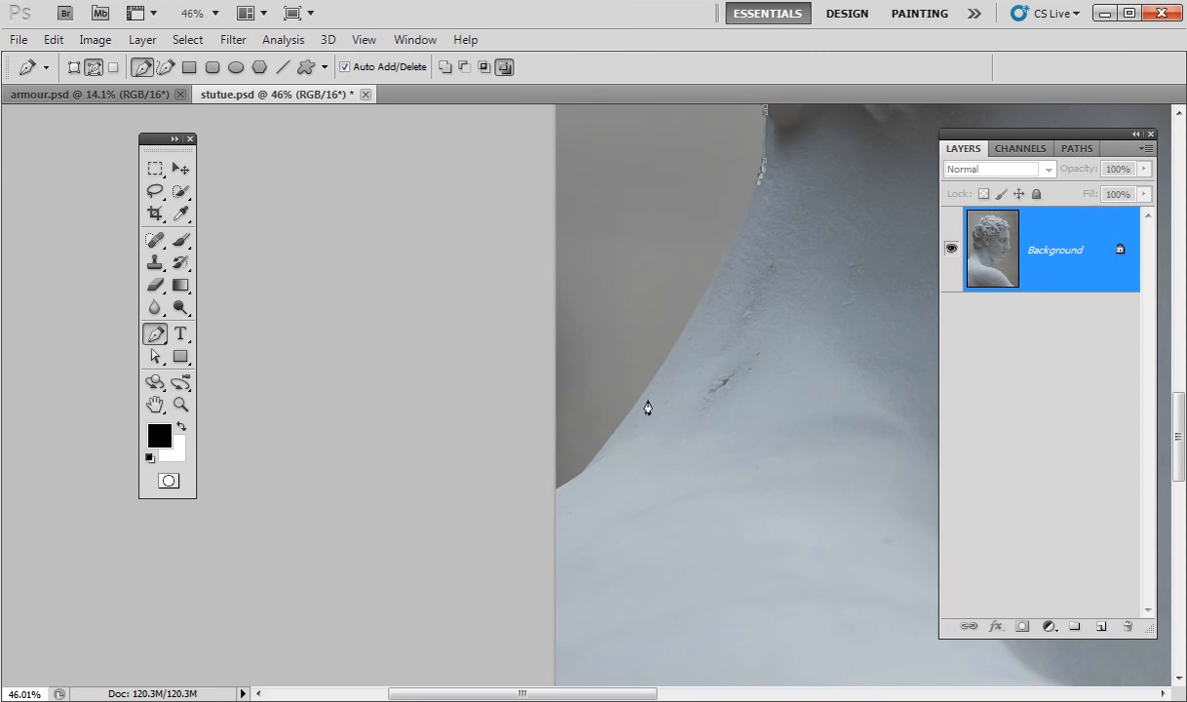
left_click_drag(599, 456, 440, 672)
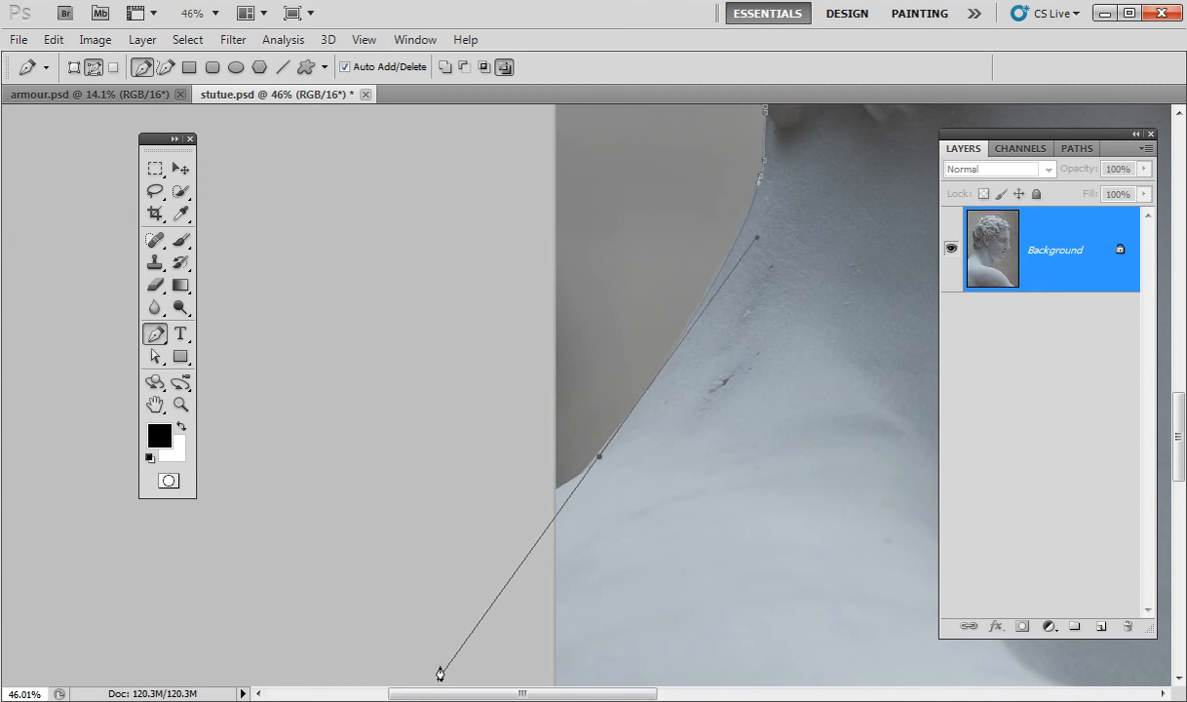
left_click(600, 458, "alt")
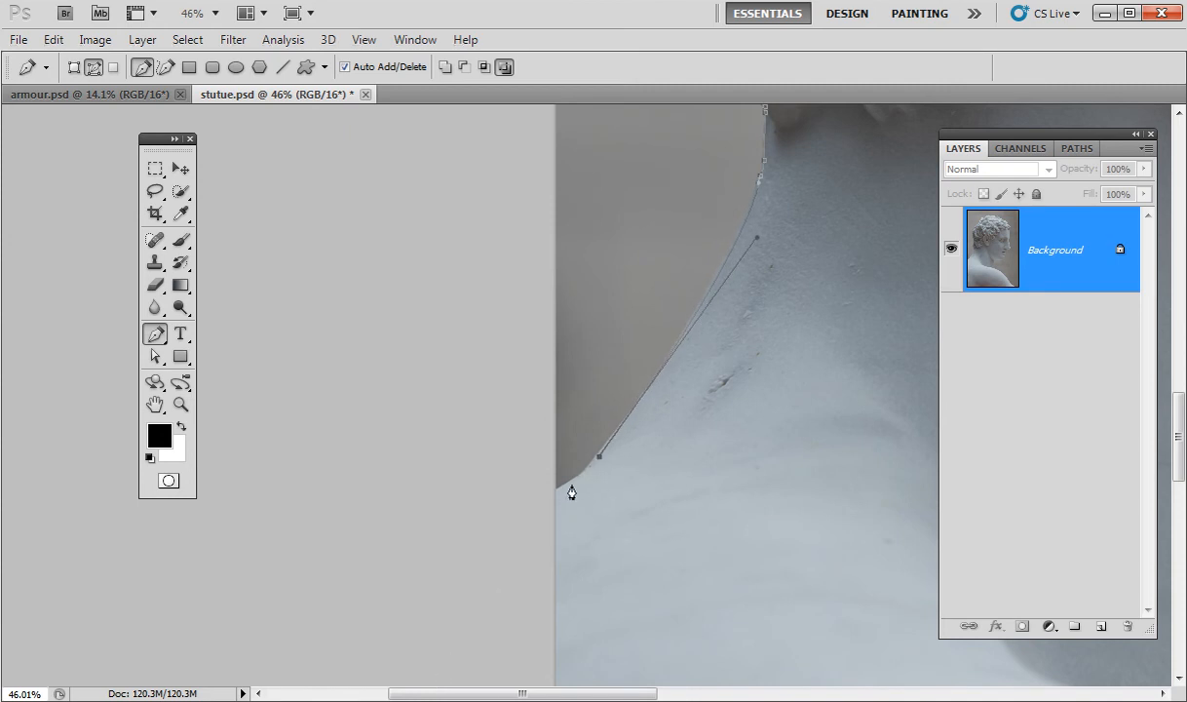
left_click_drag(560, 489, 529, 547)
left_click_drag(782, 620, 697, 633)
left_click_drag(784, 571, 485, 274)
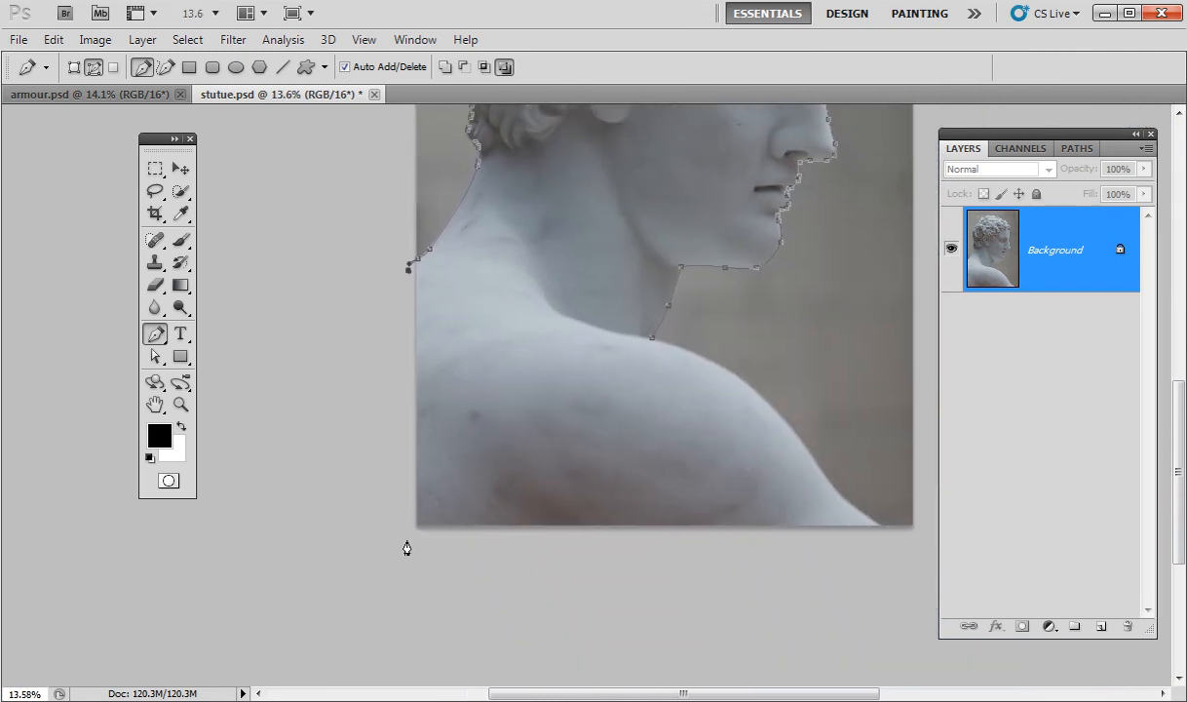
Run the path along the bottom edge and up the shoulder, closing it at the start anchor.
left_click(894, 535)
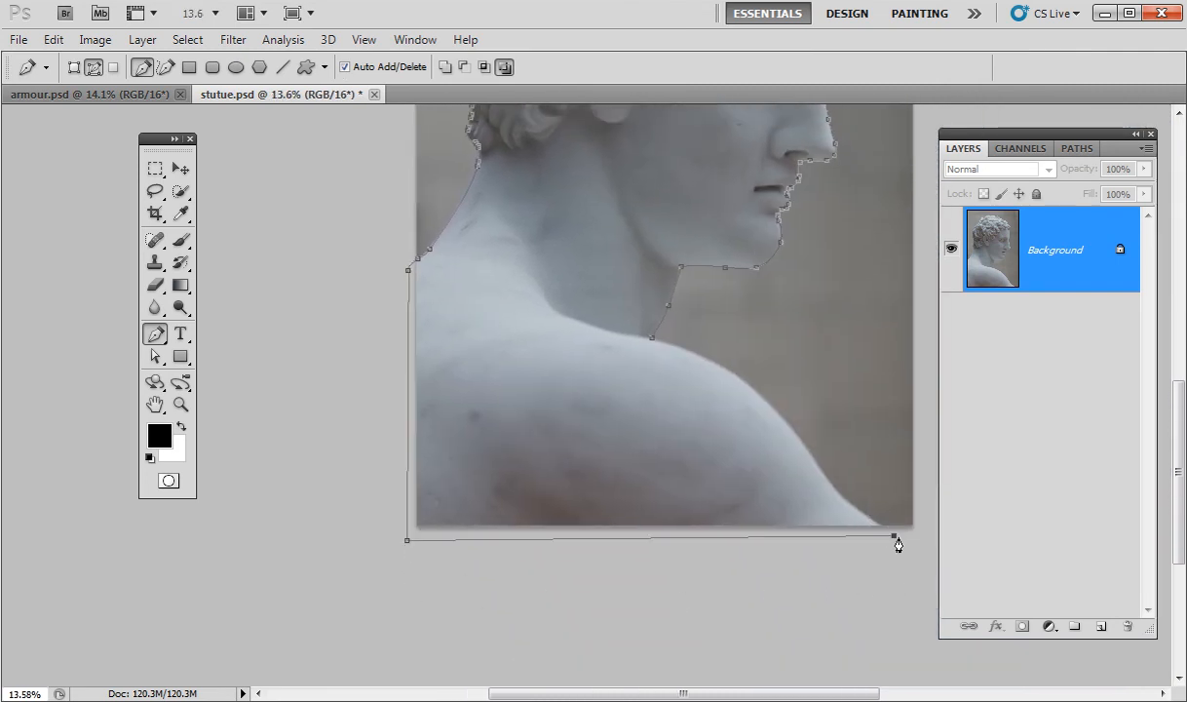
left_click_drag(841, 532, 903, 520)
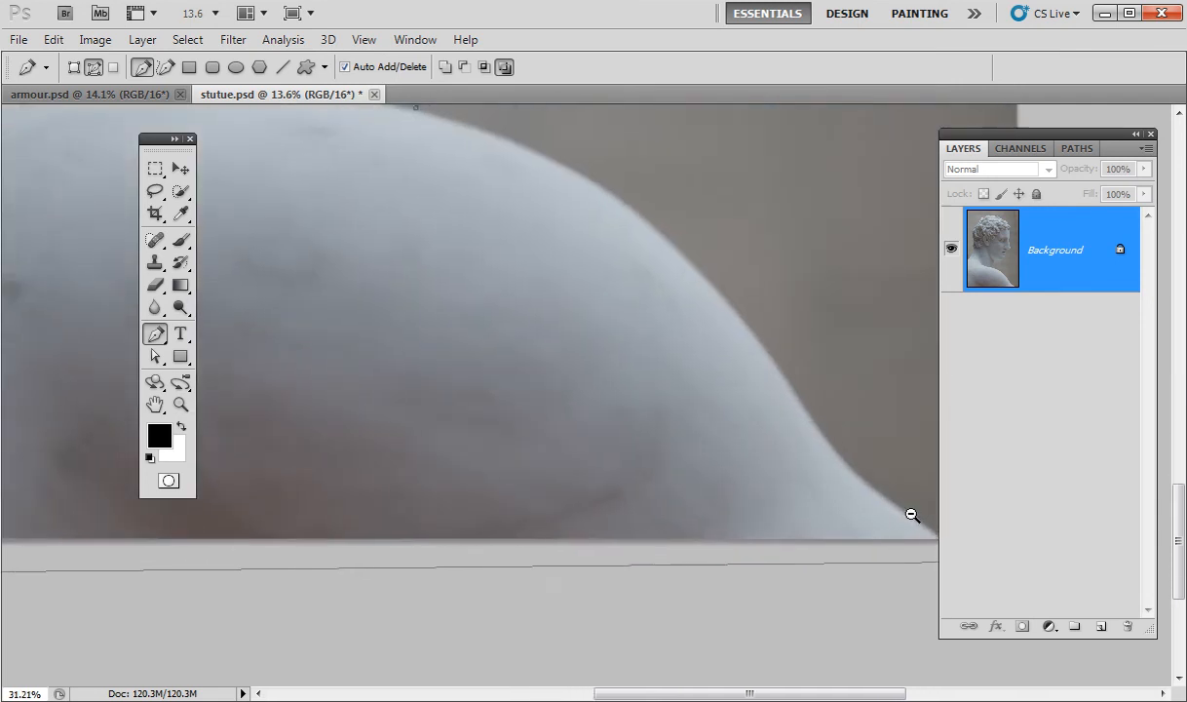
left_click_drag(903, 455, 693, 462)
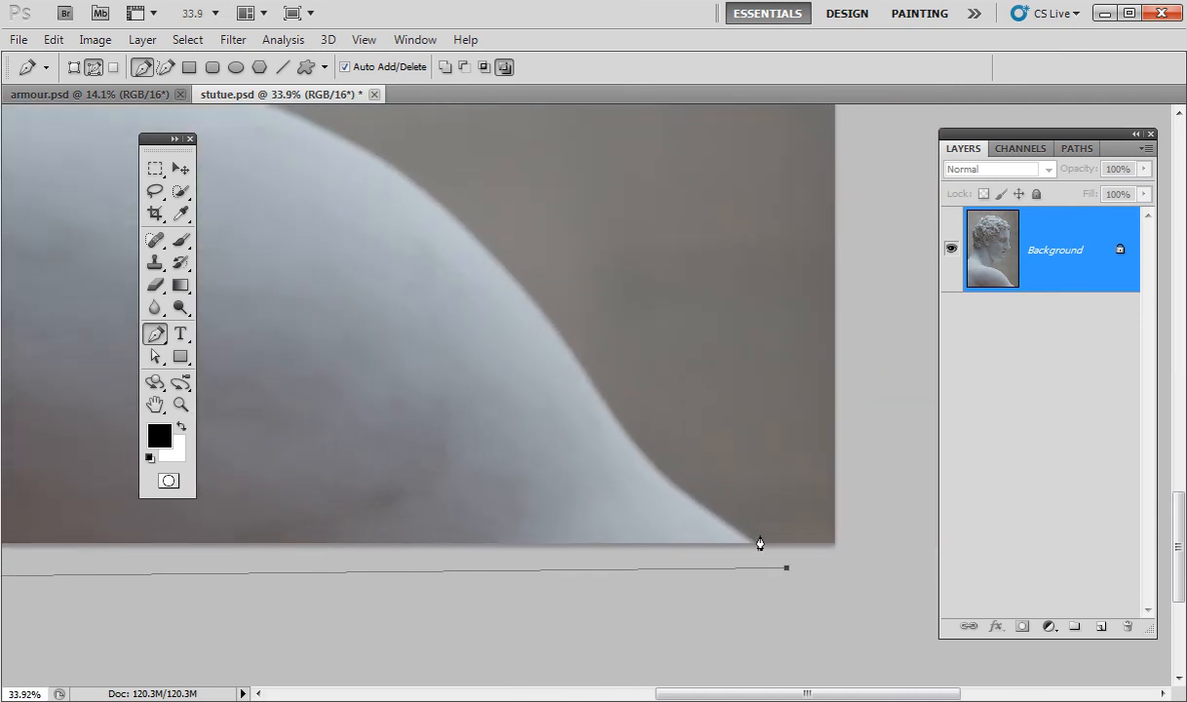
left_click(752, 542)
left_click_drag(597, 395, 814, 476)
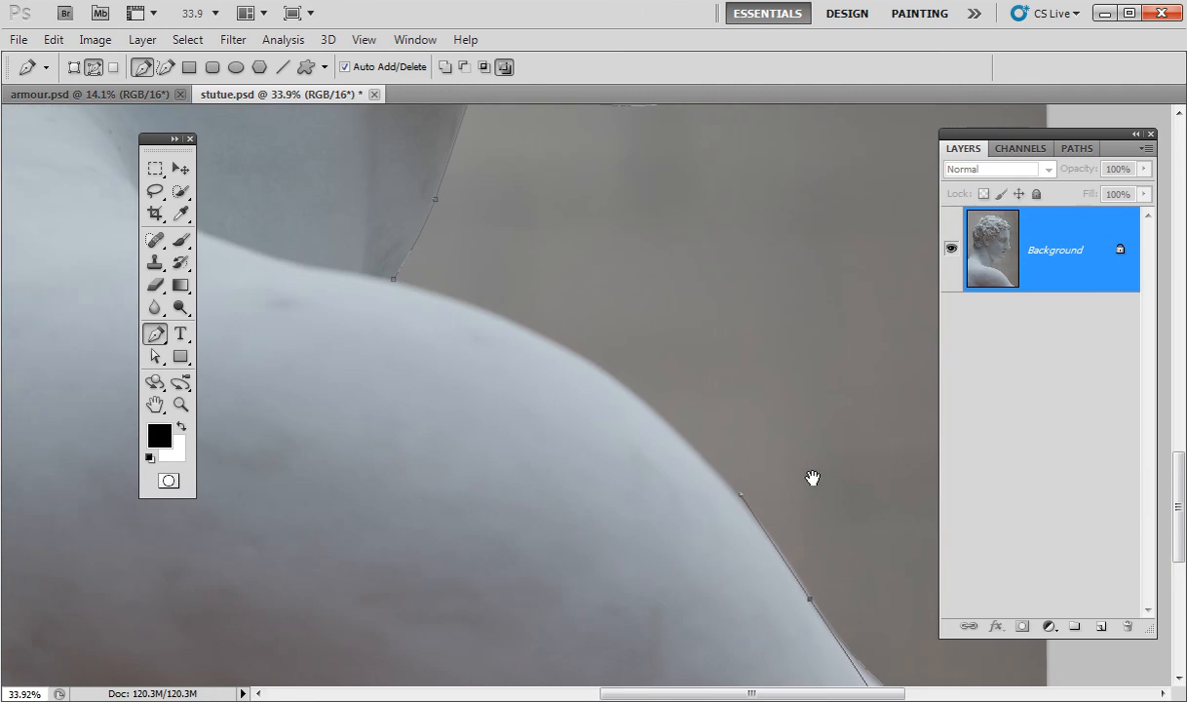
left_click_drag(615, 332, 712, 394)
left_click_drag(489, 347, 248, 288)
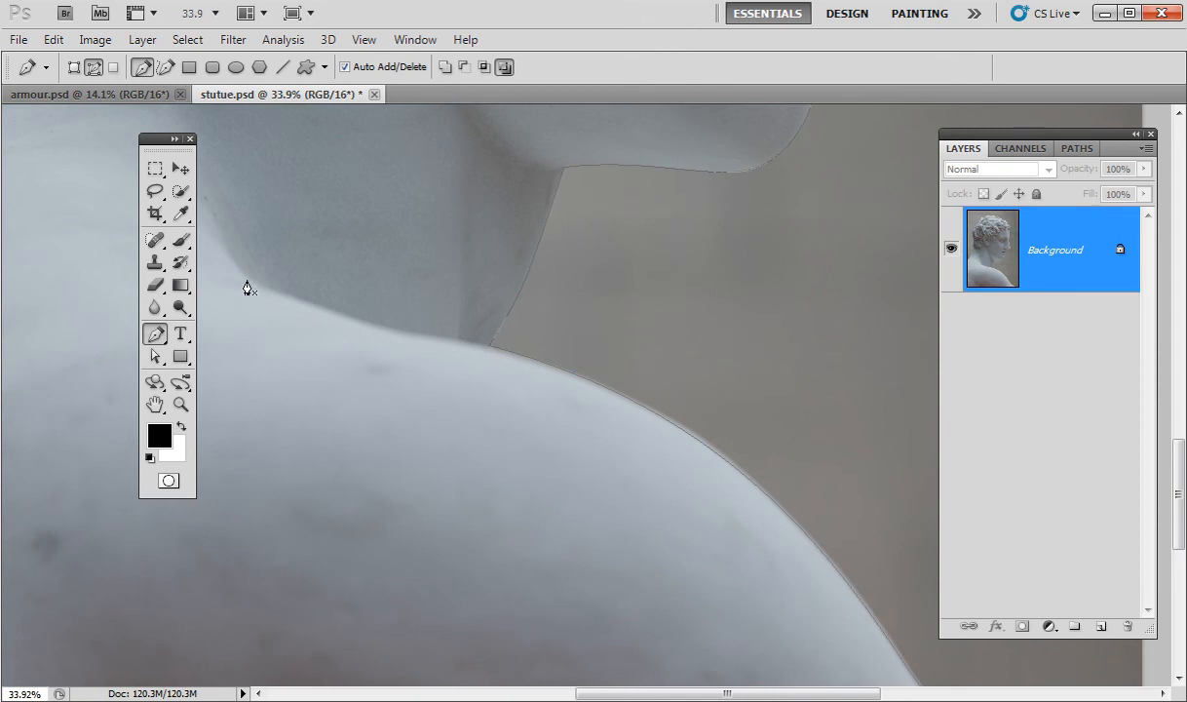
key("ctrl+0")
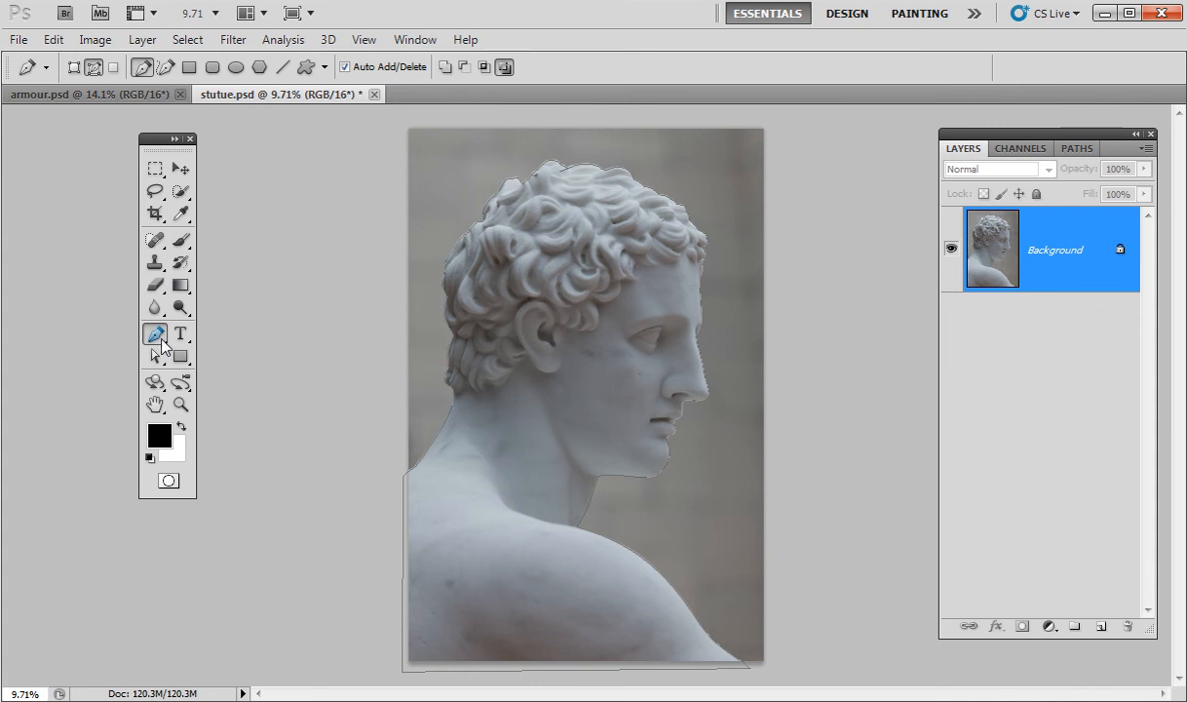
Switch to the Direct Selection Tool and refine the path's neck curve.
left_click_drag(164, 140, 318, 156)
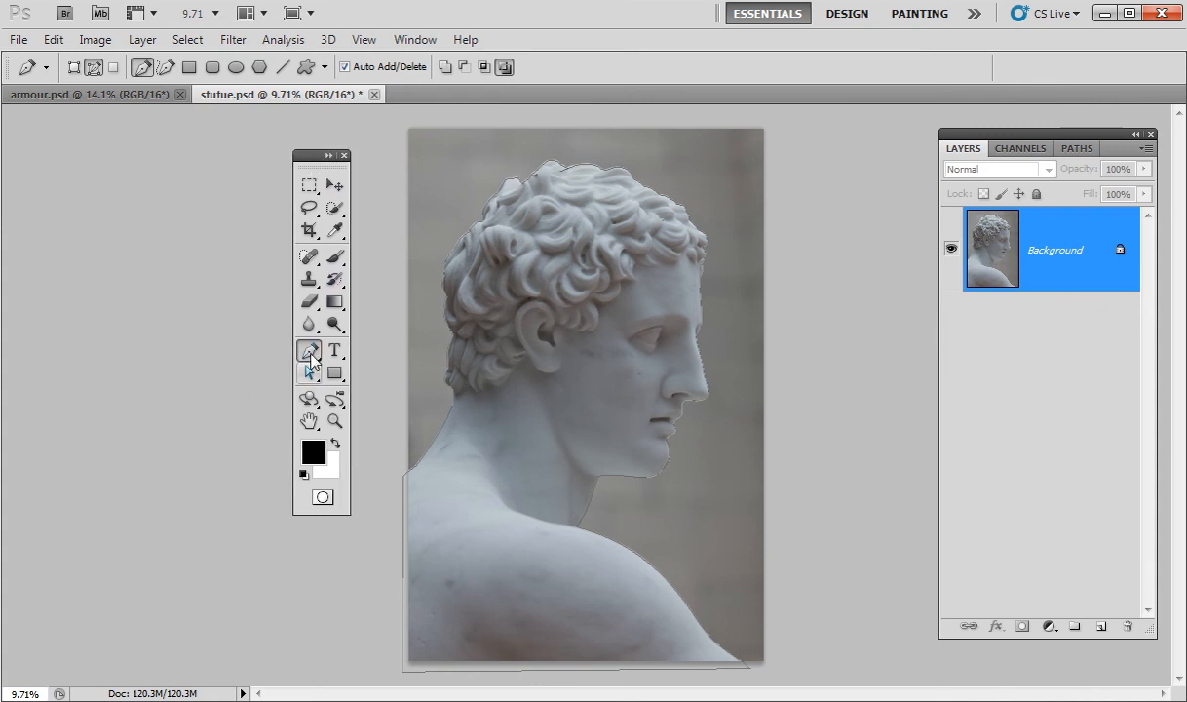
left_click(310, 373)
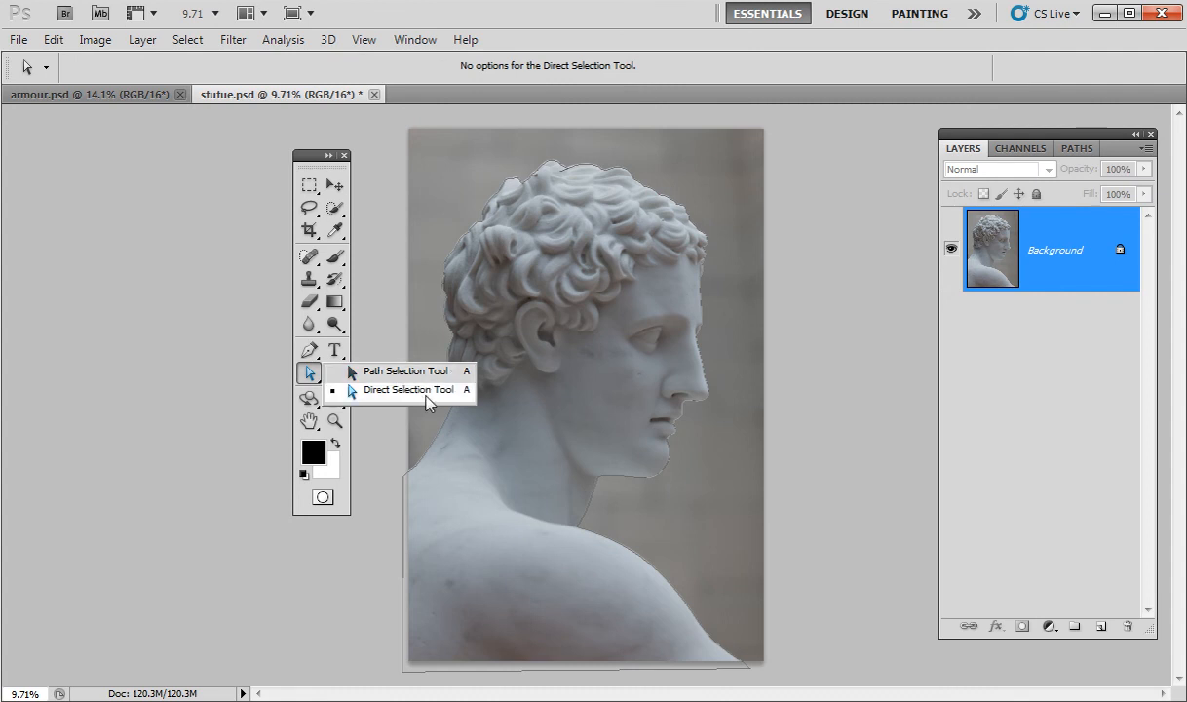
left_click(426, 394)
left_click_drag(497, 458, 541, 456)
left_click_drag(715, 490, 446, 375)
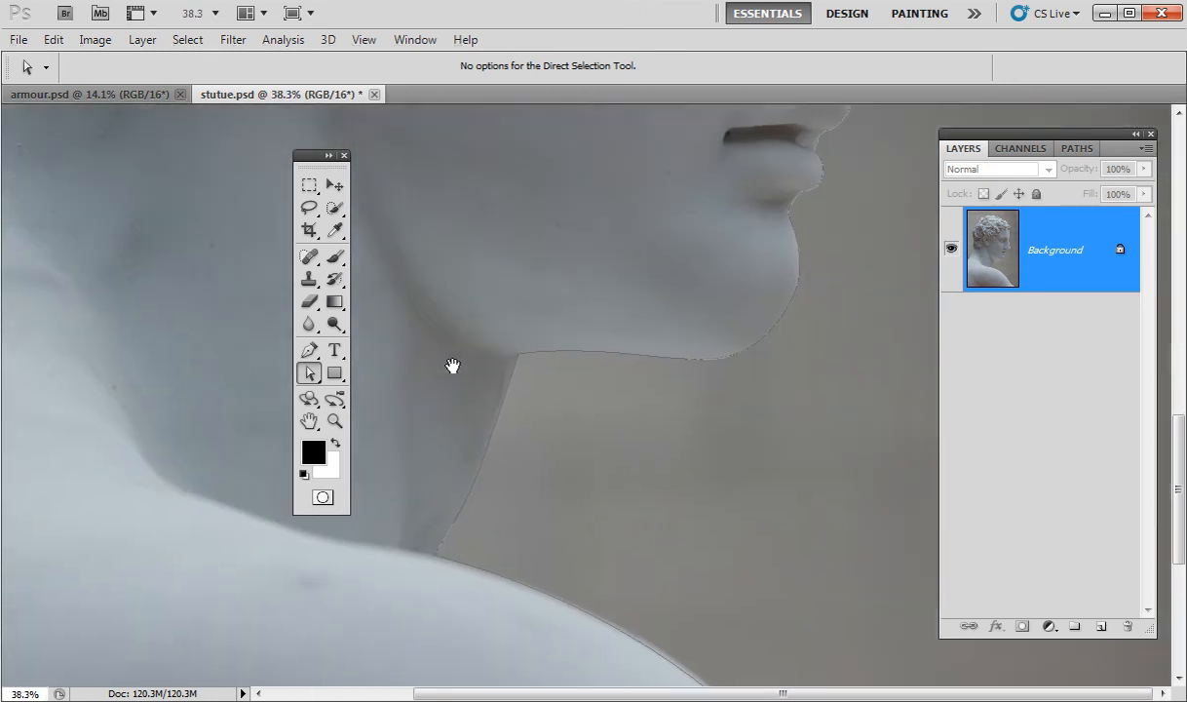
left_click(438, 551)
left_click_drag(436, 546, 430, 548)
Zoom in on the forehead hair edge and reposition an anchor to fit the outline.
left_click_drag(736, 387, 651, 621)
left_click_drag(839, 394, 752, 542)
left_click_drag(892, 185, 797, 508)
left_click_drag(777, 390, 458, 527)
left_click_drag(667, 284, 665, 451)
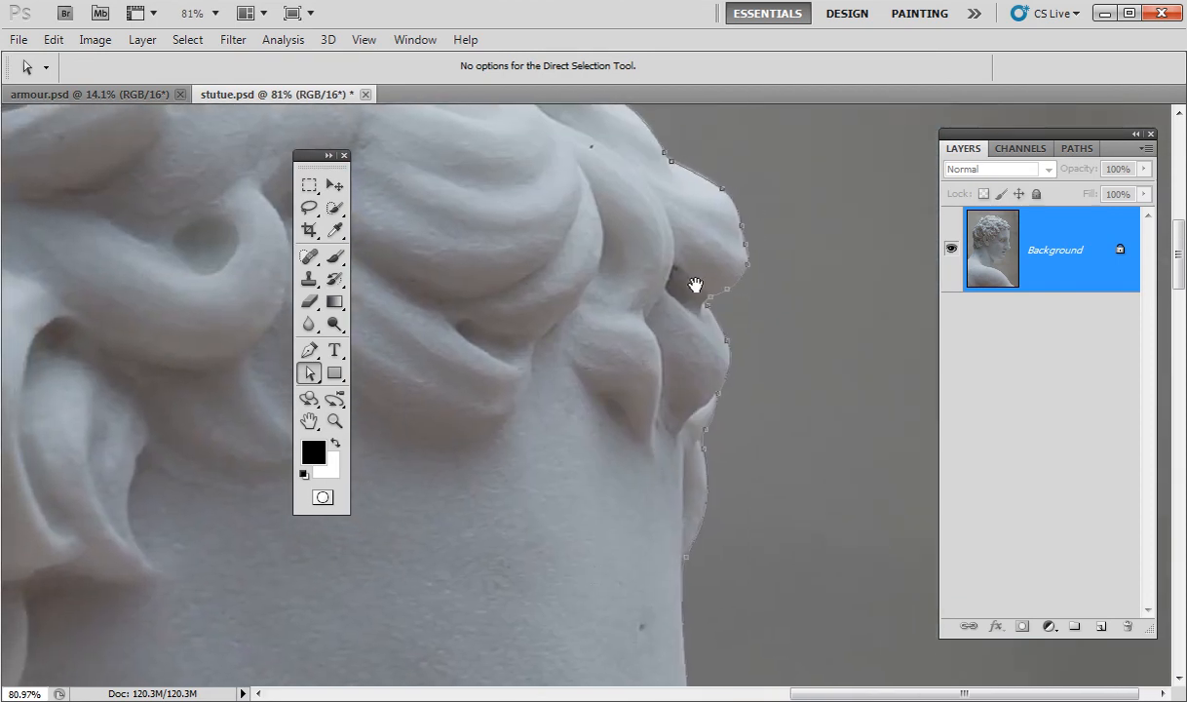
left_click(671, 161)
left_click_drag(641, 247, 820, 456)
left_click_drag(695, 300, 745, 291)
Nudge the anchors across the top of the curls so the path hugs the hair edge.
left_click_drag(663, 230, 729, 271)
left_click(708, 267)
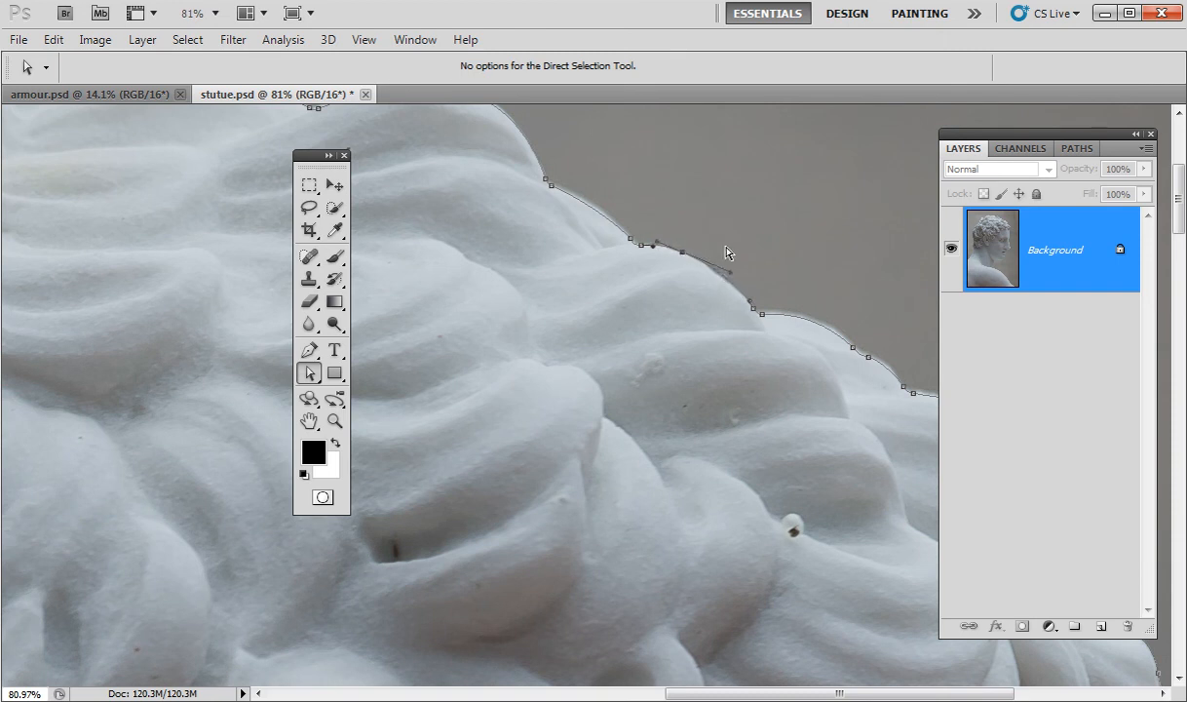
left_click(557, 189)
left_click_drag(569, 185, 738, 322)
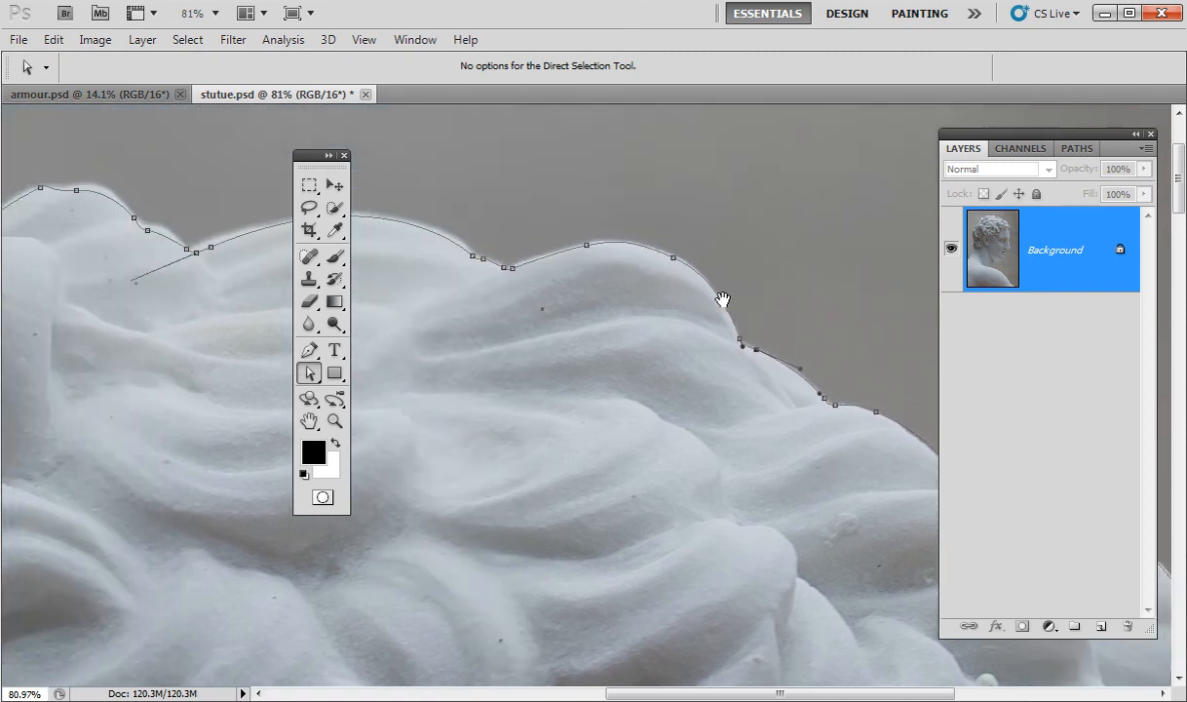
mouse_move(574, 289)
left_mouse_down()
mouse_move(584, 287)
mouse_move(559, 290)
left_mouse_up()
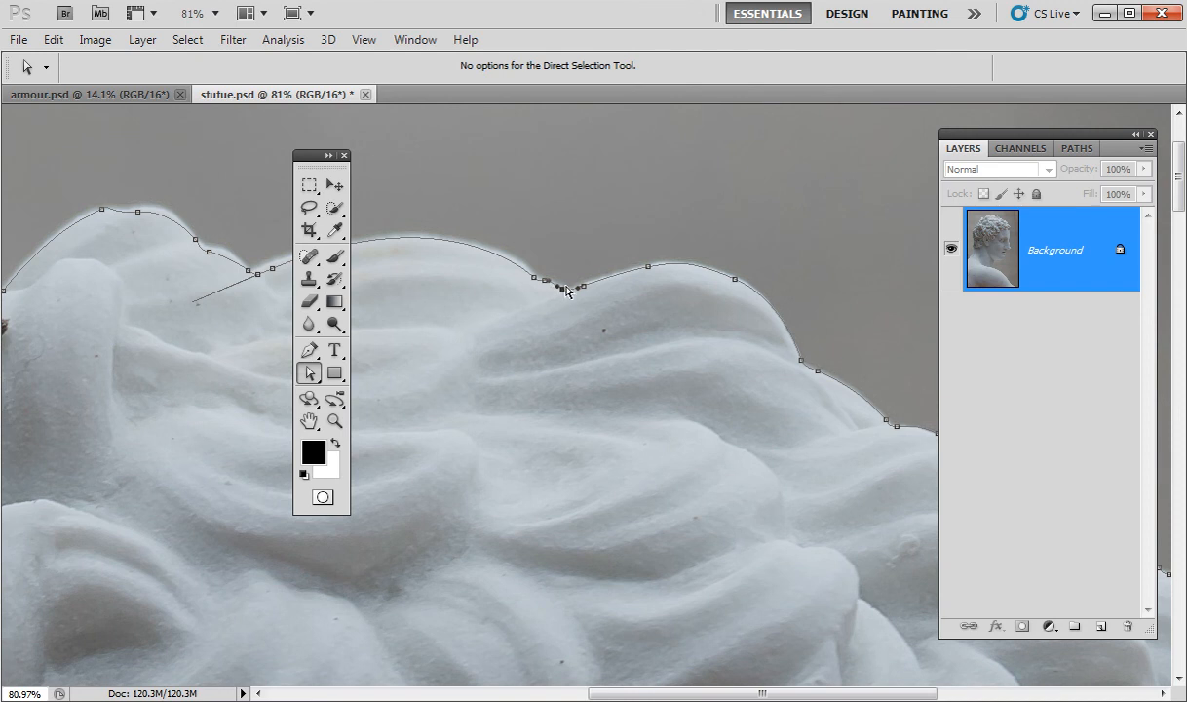
left_click_drag(468, 401, 771, 424)
left_click_drag(519, 271, 526, 269)
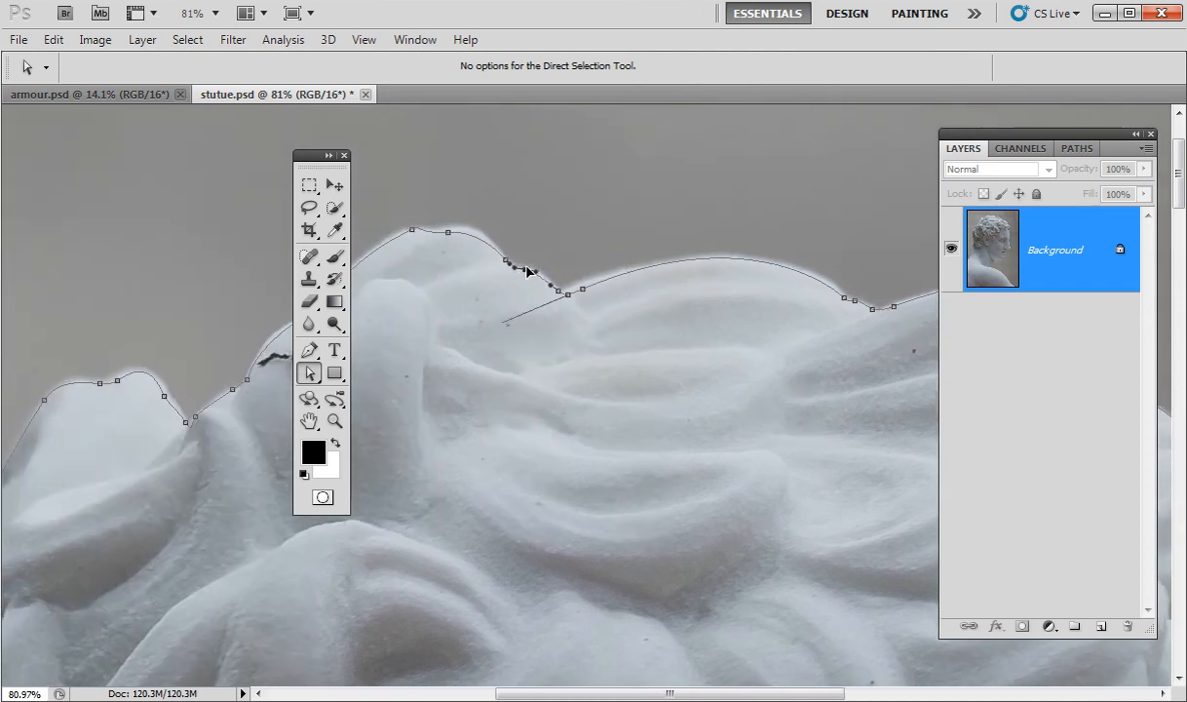
mouse_move(448, 233)
left_mouse_down()
mouse_move(416, 238)
mouse_move(449, 227)
left_mouse_up()
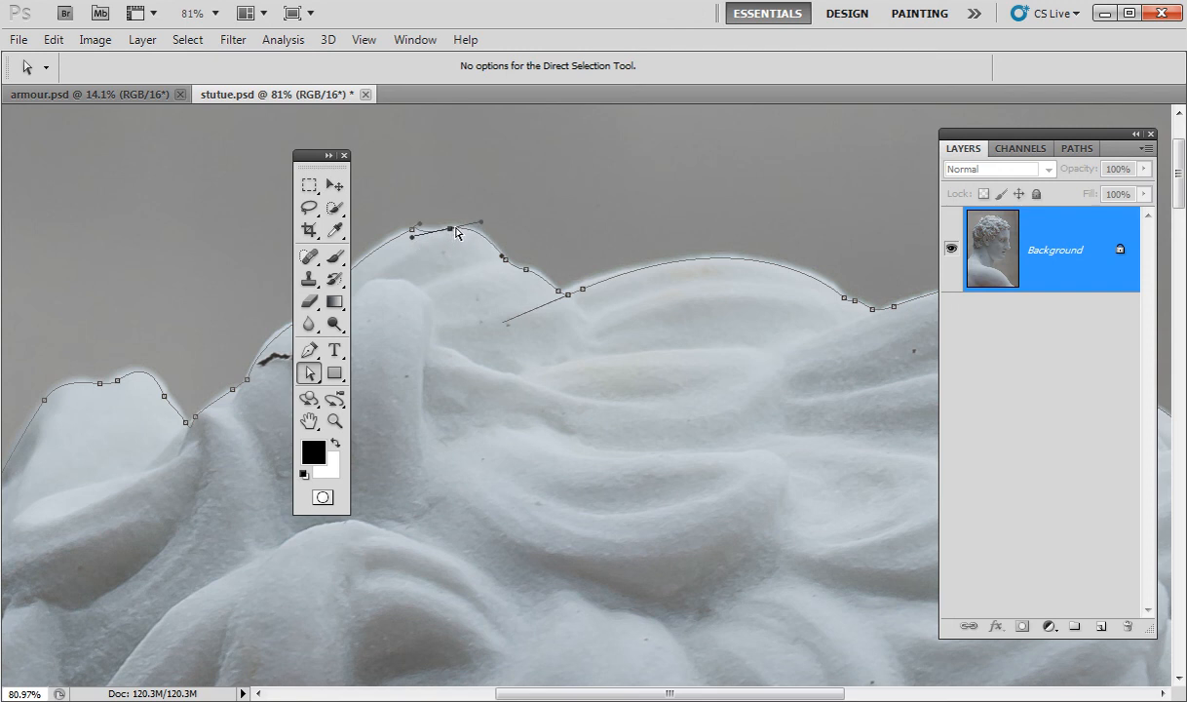
key("ctrl+0")
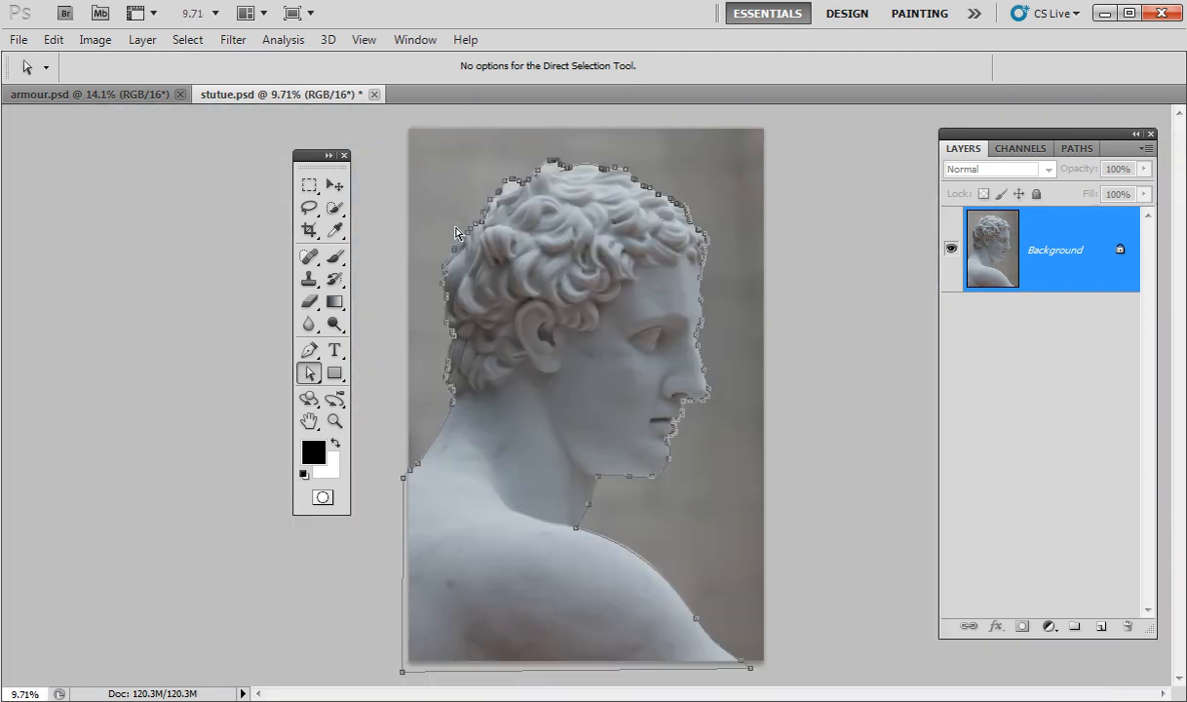
Save the statue's work path as Path 1 and save stutue.psd.
left_click(1077, 148)
double_click(1076, 239)
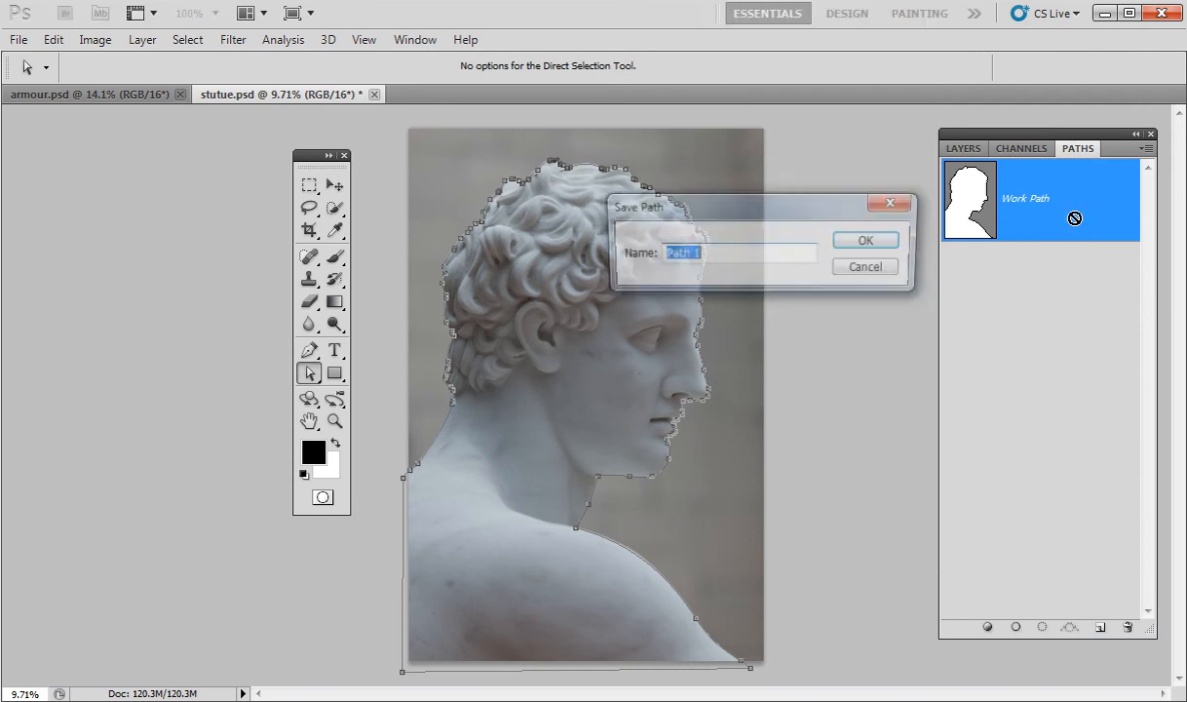
left_click(864, 242)
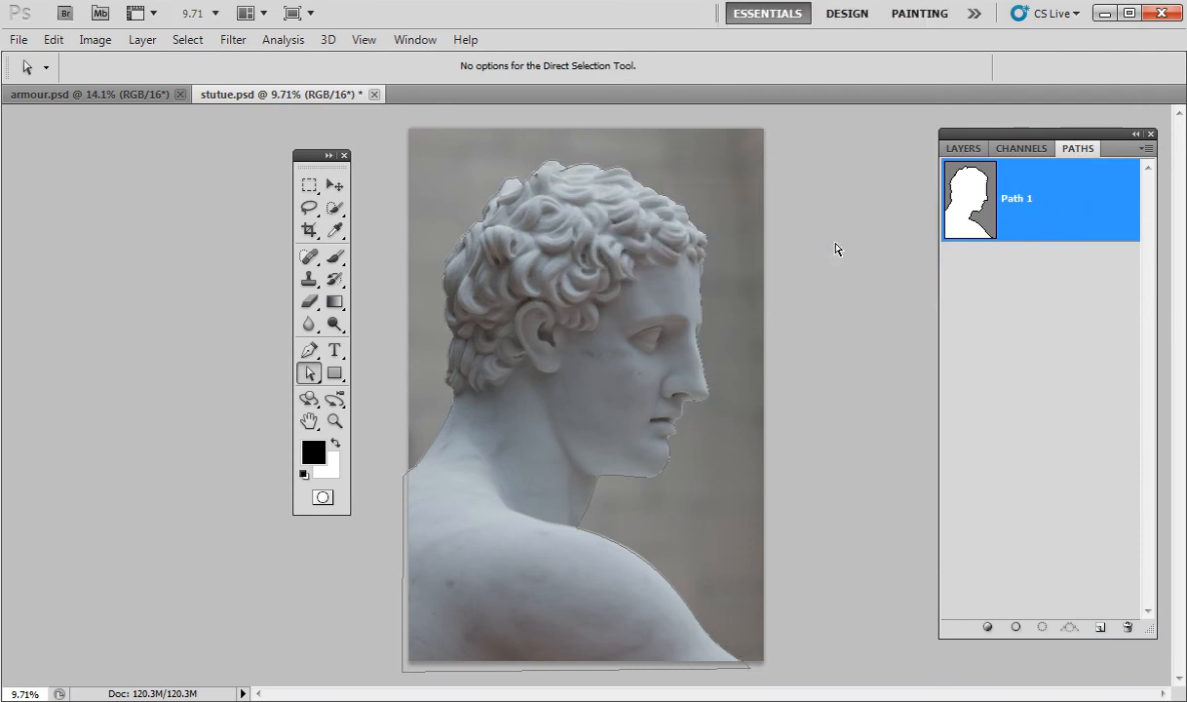
key("ctrl+s")
Load Path 1 as a selection and feather it by 1 pixel.
left_click(971, 207, "ctrl")
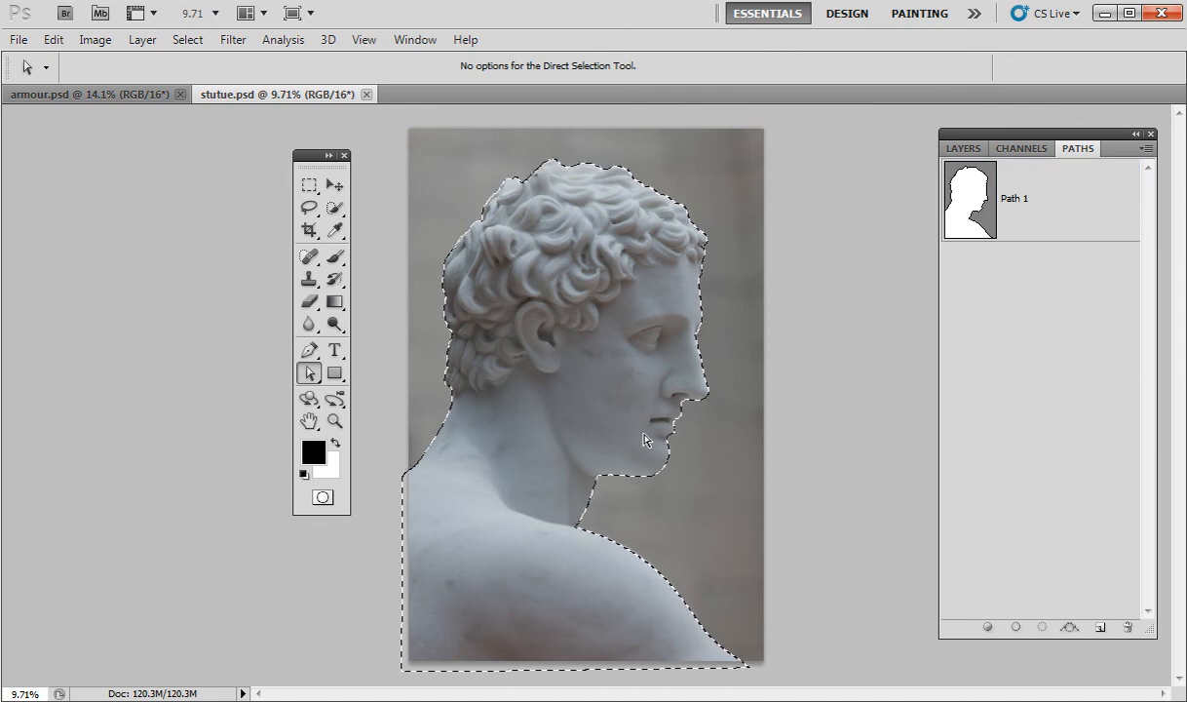
left_click(967, 151)
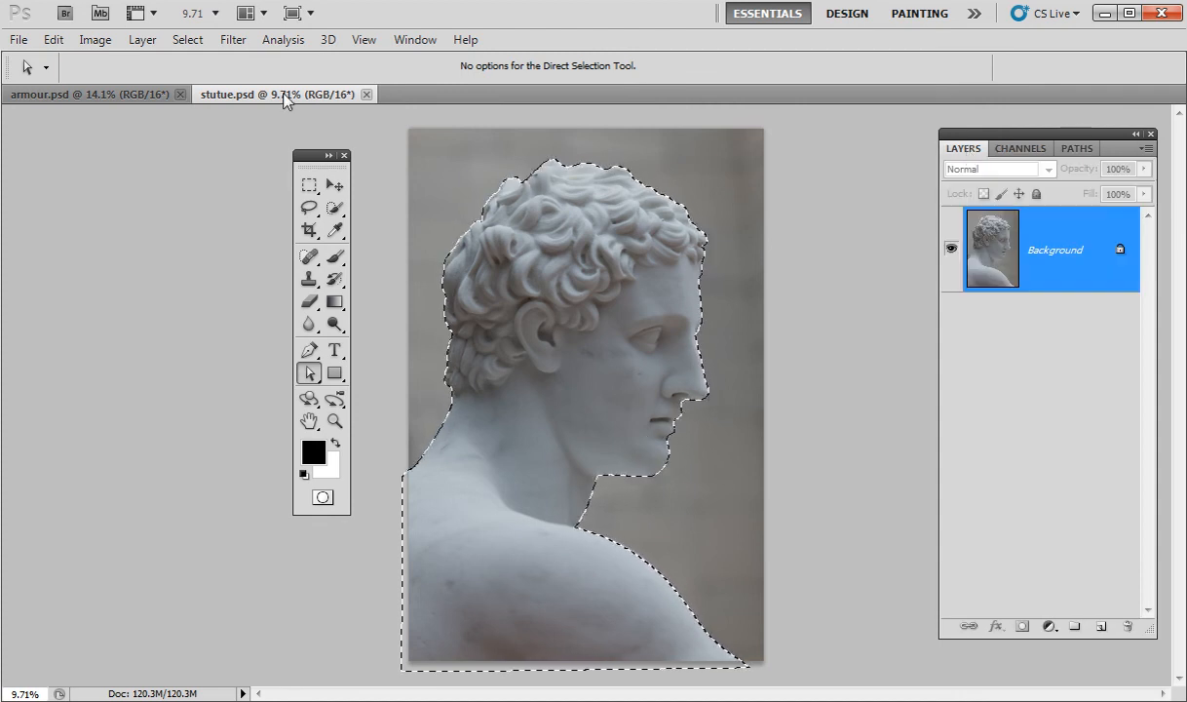
left_click(193, 43)
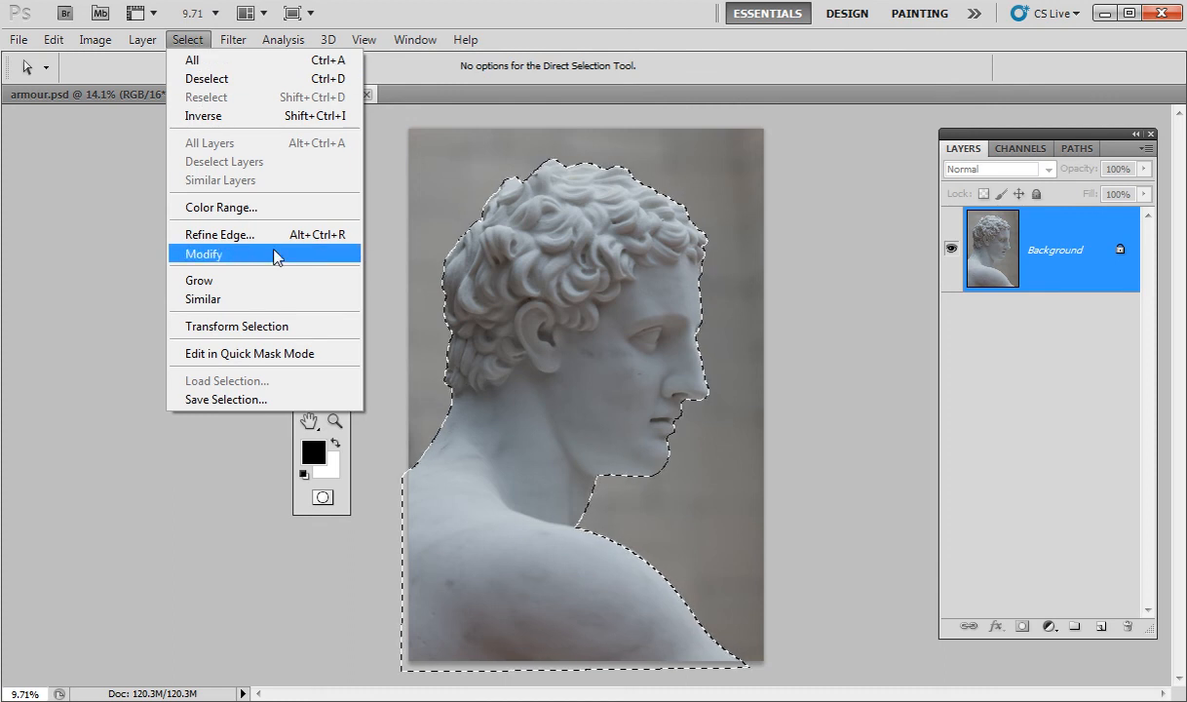
mouse_move(327, 267)
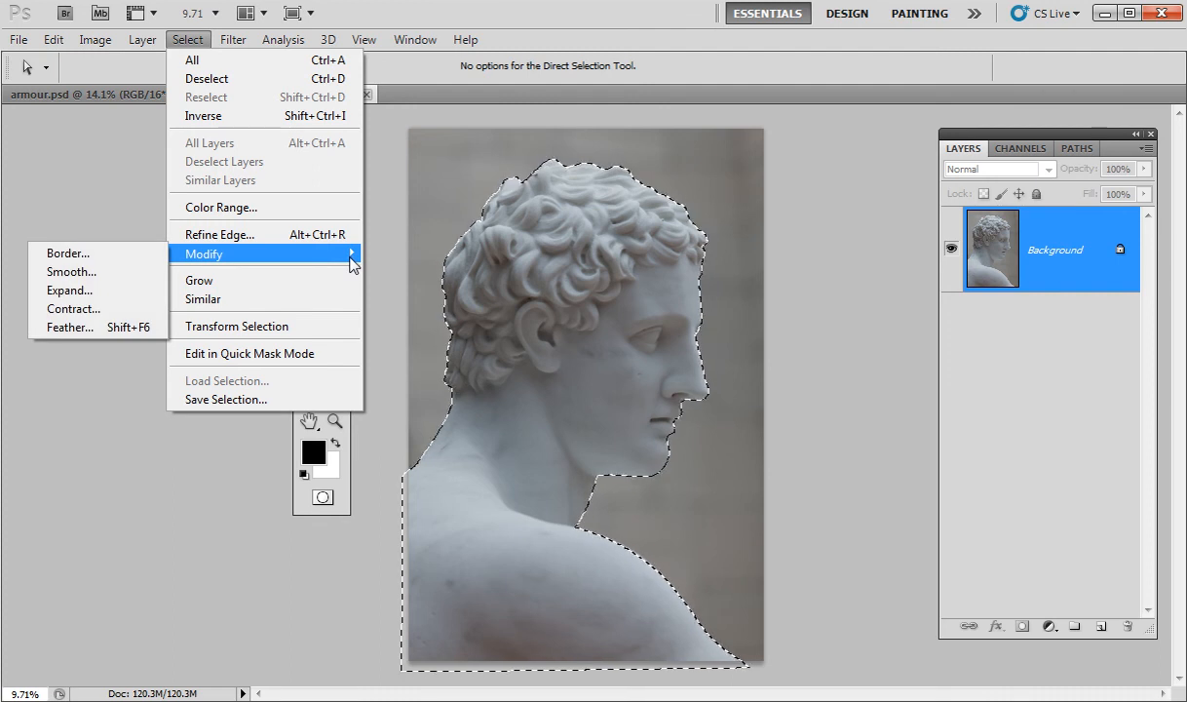
left_click(102, 327)
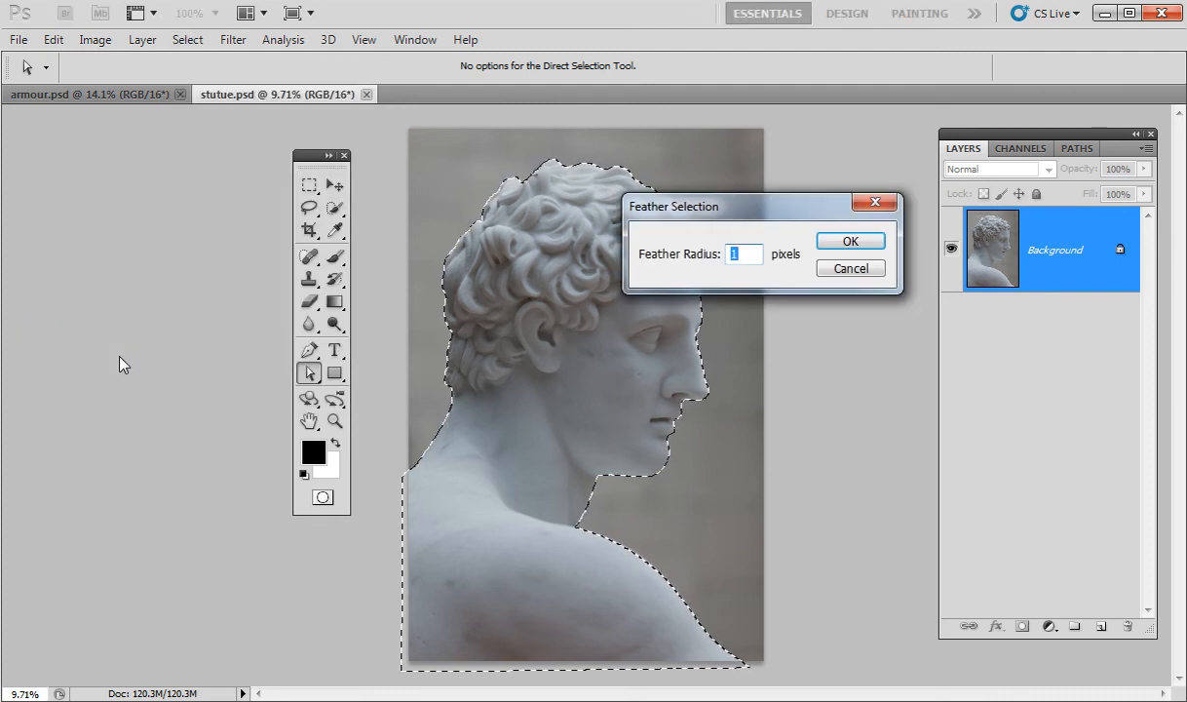
left_click(842, 243)
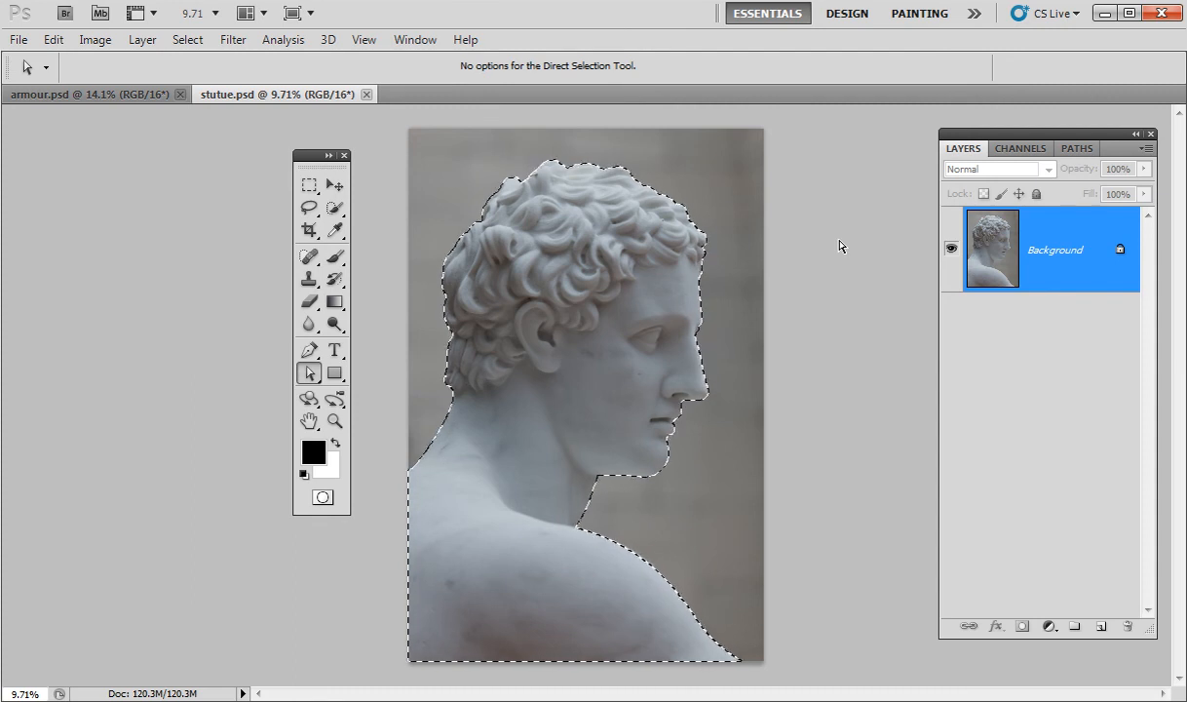
Copy the statue to Layer 1, verify the cut-out, and add empty Layer 2 above Background.
key("ctrl+j")
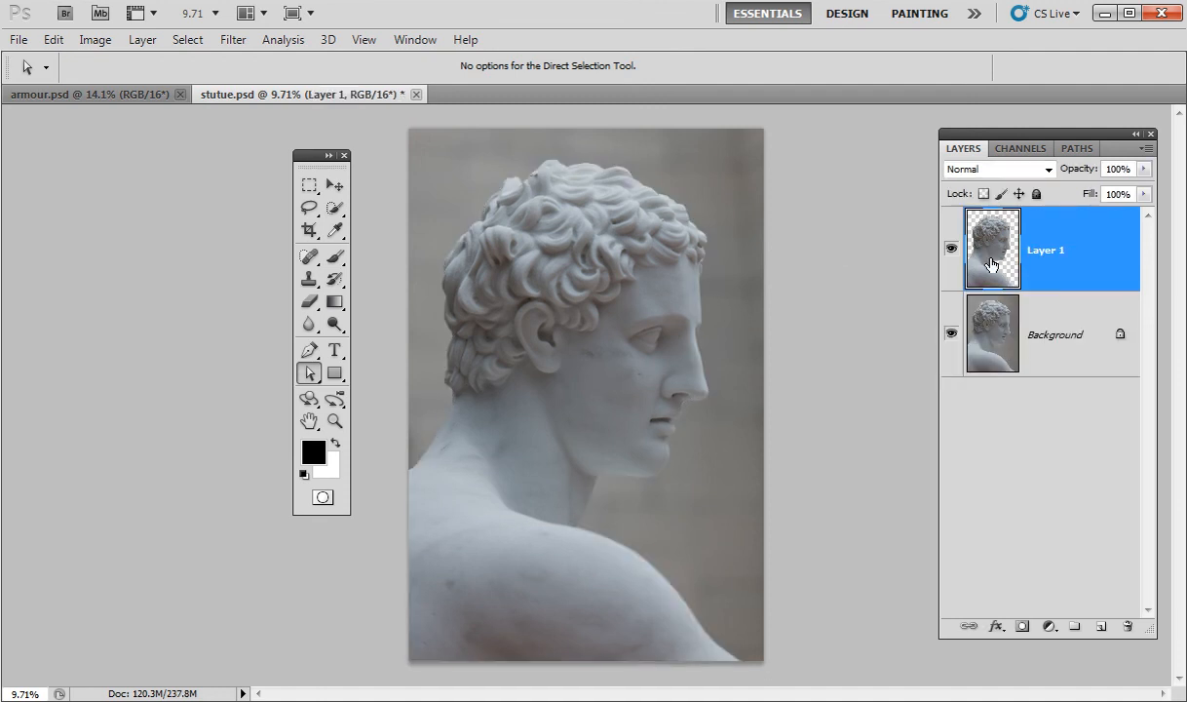
left_click(950, 334)
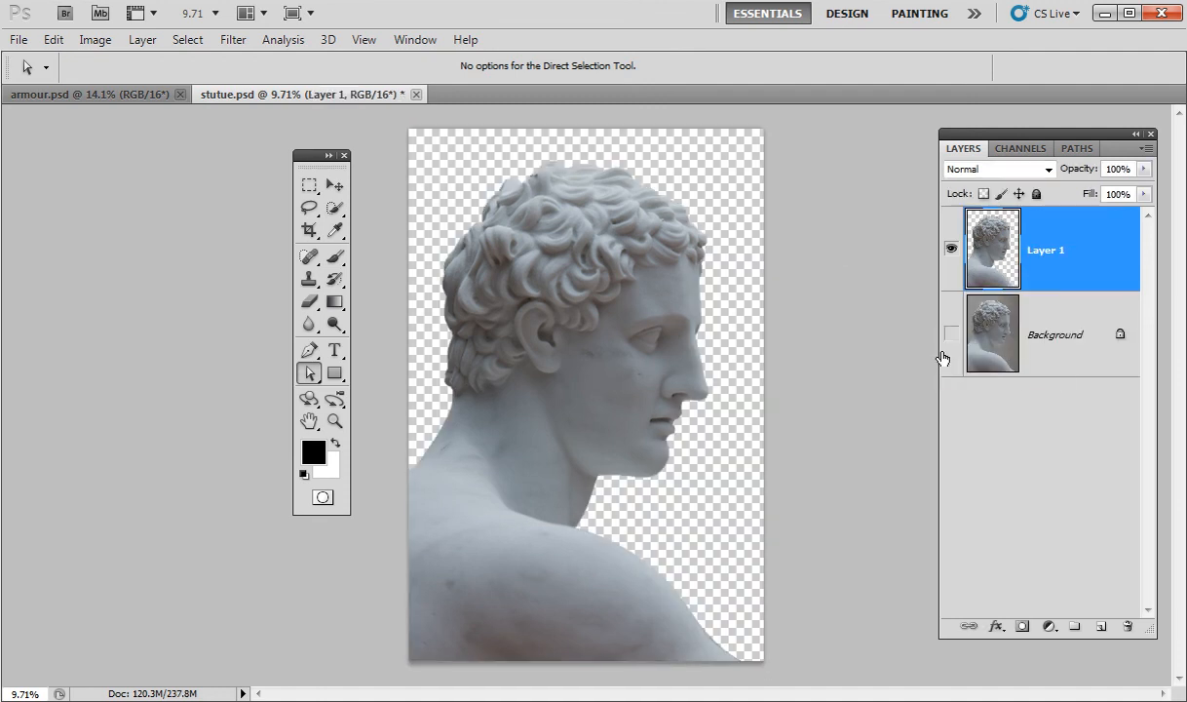
left_click(950, 333)
left_click(1042, 351)
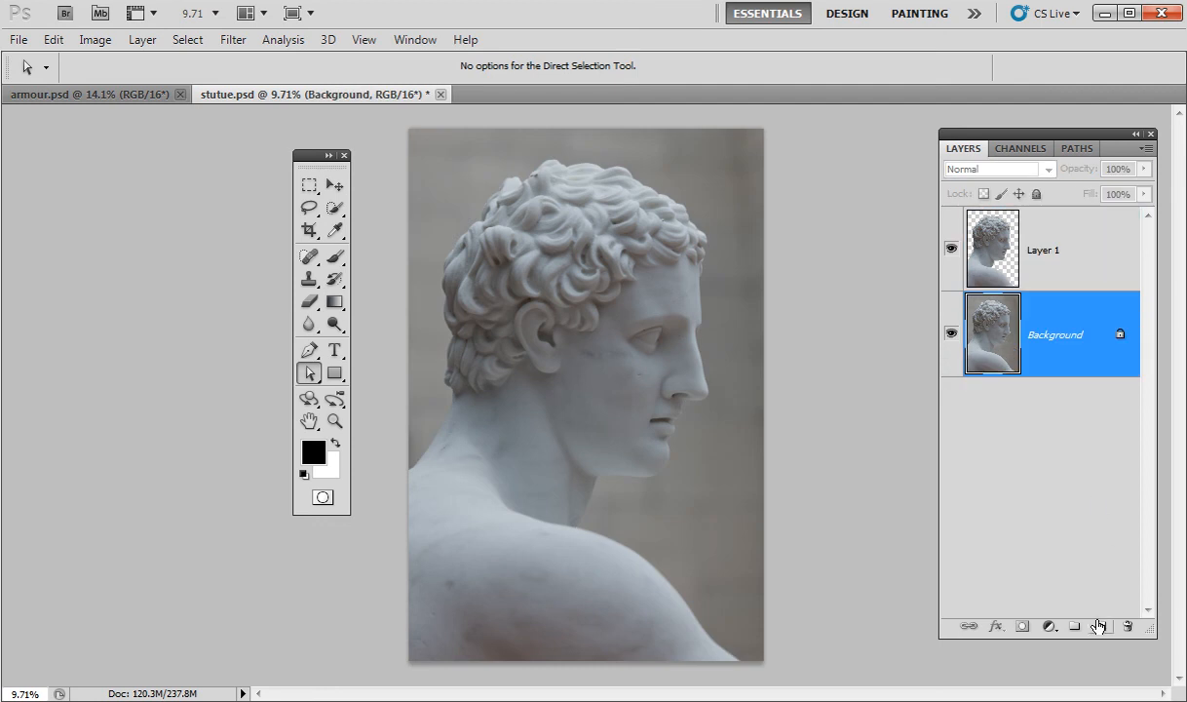
left_click(1099, 627)
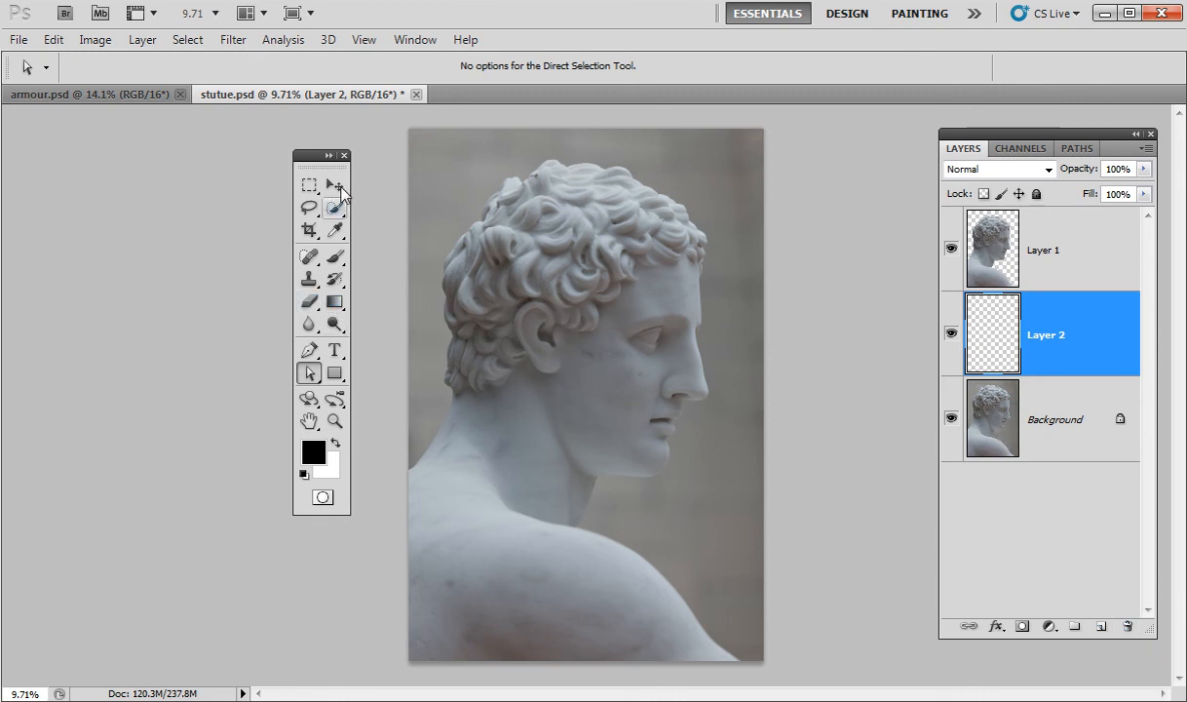
Set up a radial Gradient Tool with a light grey foreground and black background.
left_click(334, 302)
left_click(425, 302)
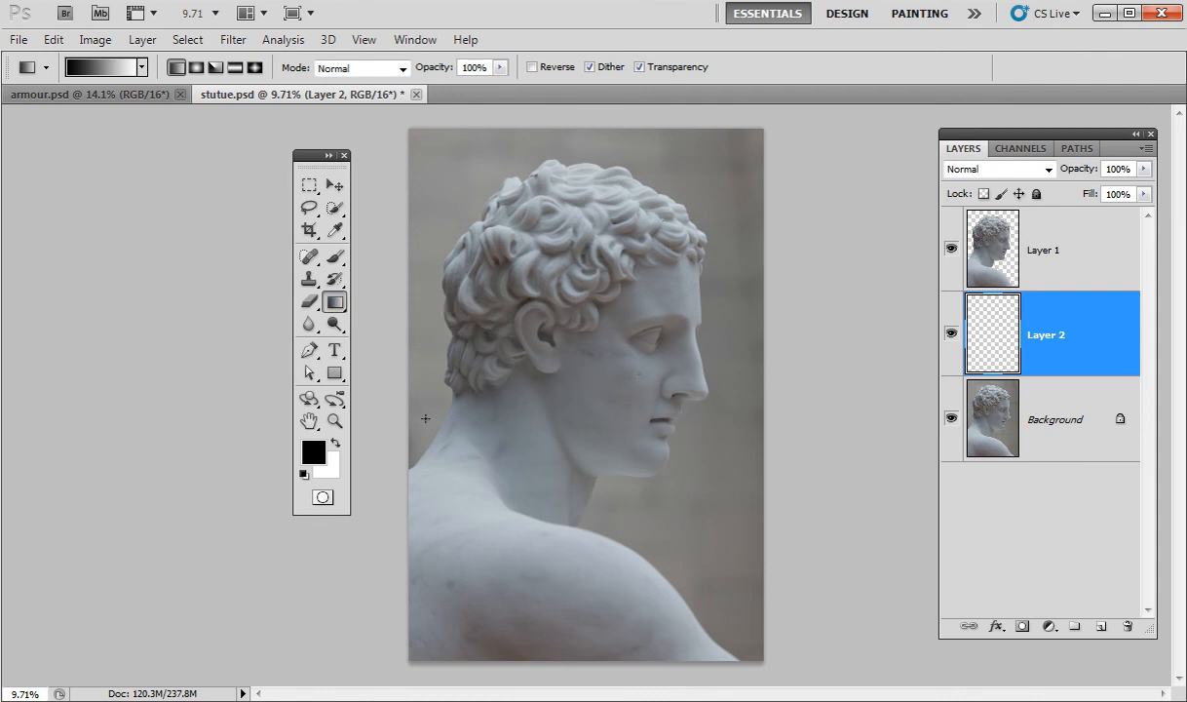
left_click(196, 70)
left_click(334, 442)
left_click(312, 451)
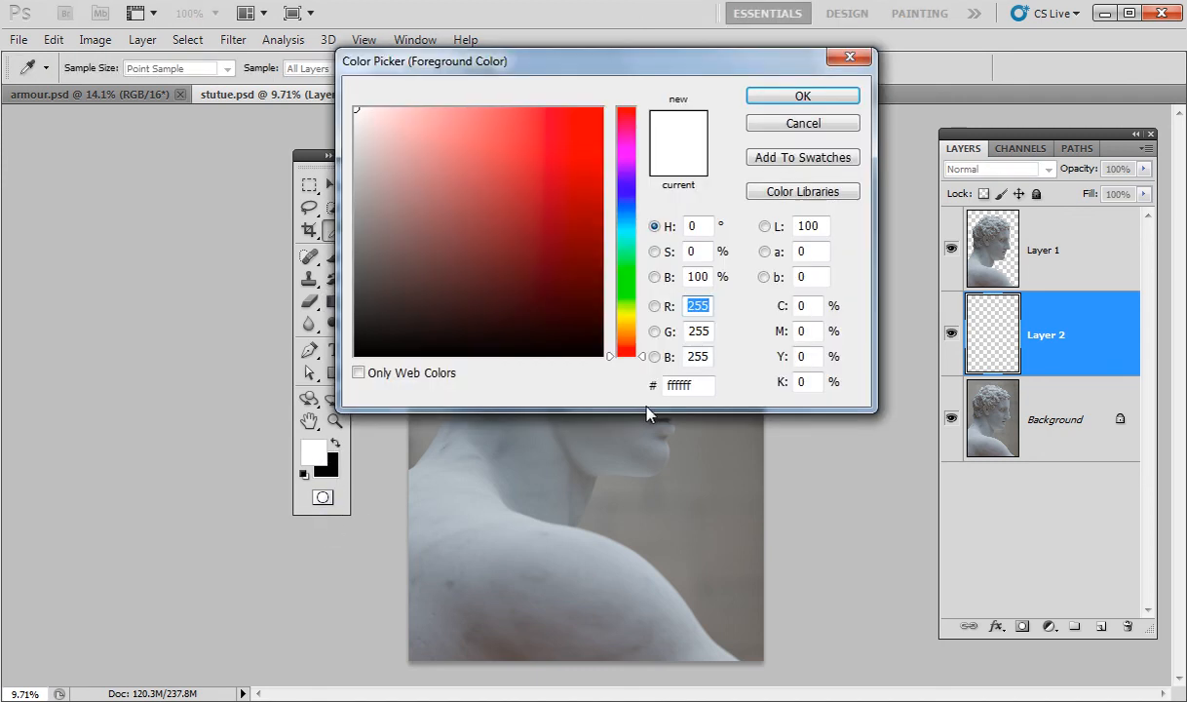
left_click_drag(366, 177, 346, 163)
left_click(801, 97)
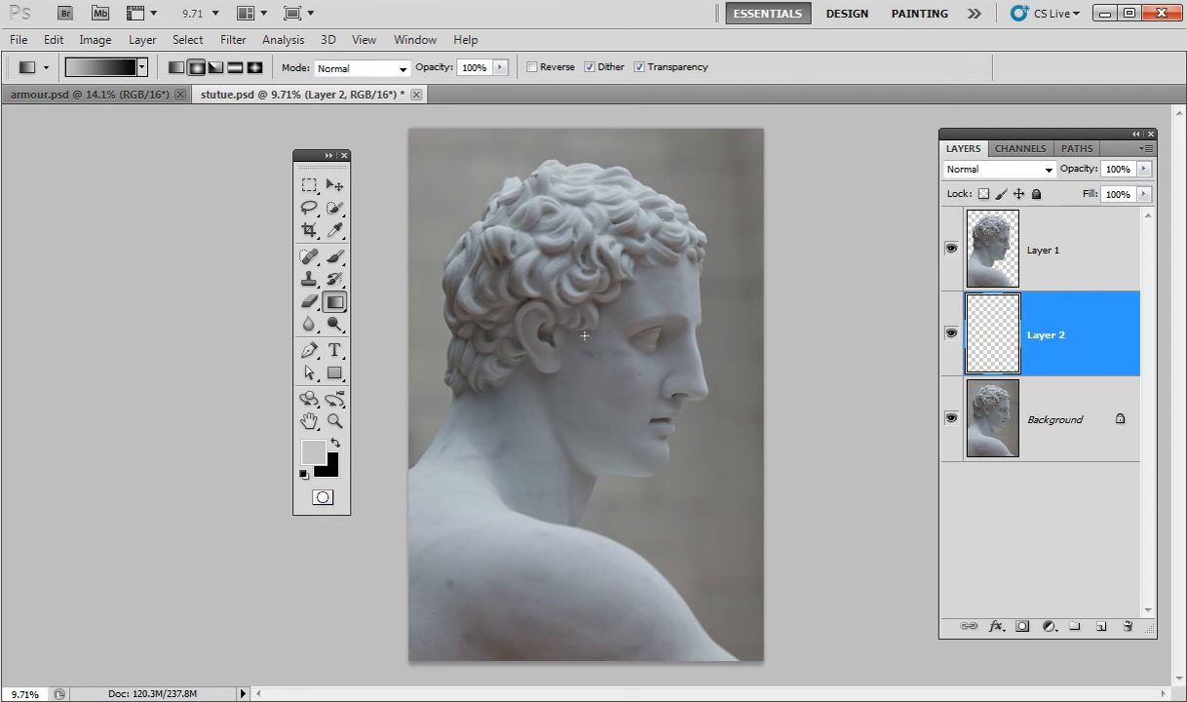
Draw the radial gradient on Layer 2 from the statue's ear to the top-right corner.
left_click_drag(575, 339, 824, 127)
left_click_drag(824, 126, 824, 126)
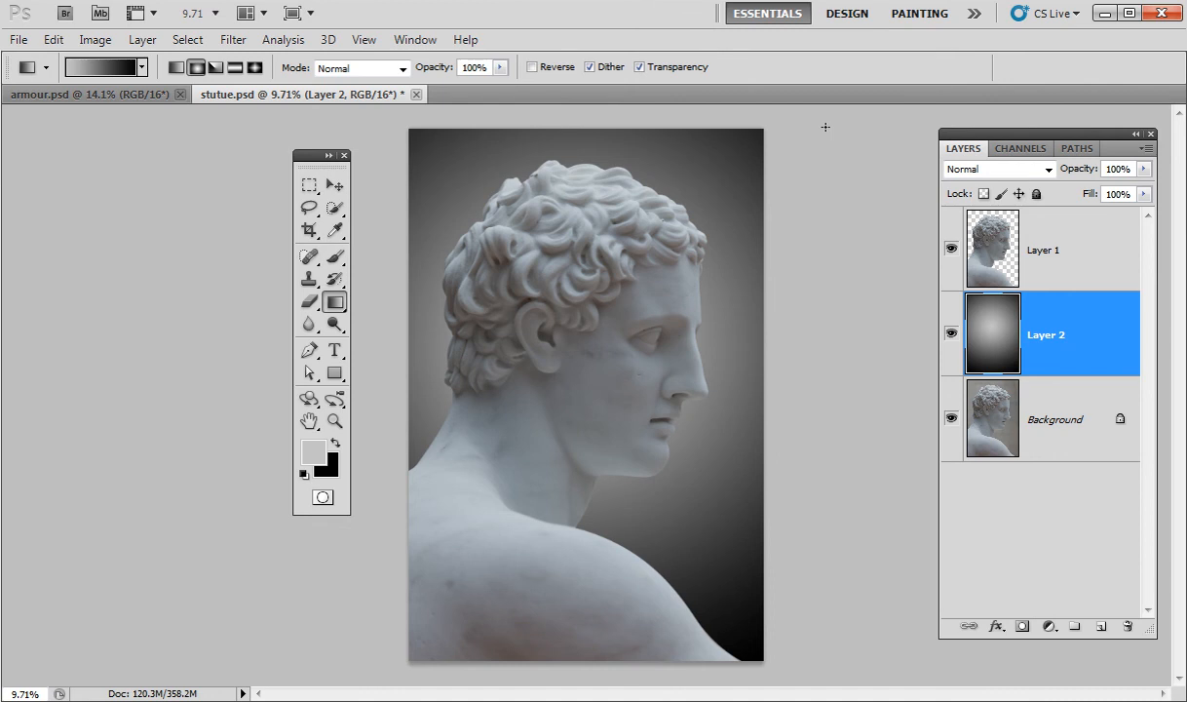
left_click(995, 259)
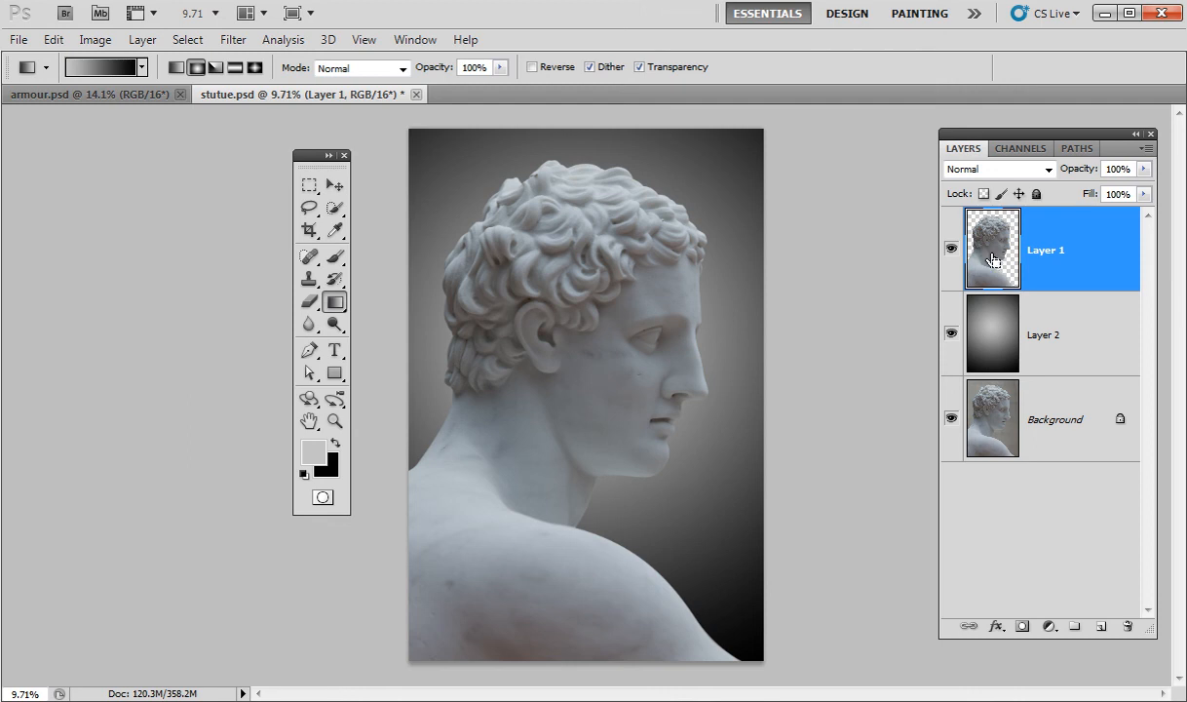
Apply Levels to the statue with white input 235 and midtones lifted to about 1.29.
key("ctrl+l")
left_click_drag(1057, 53, 194, 79)
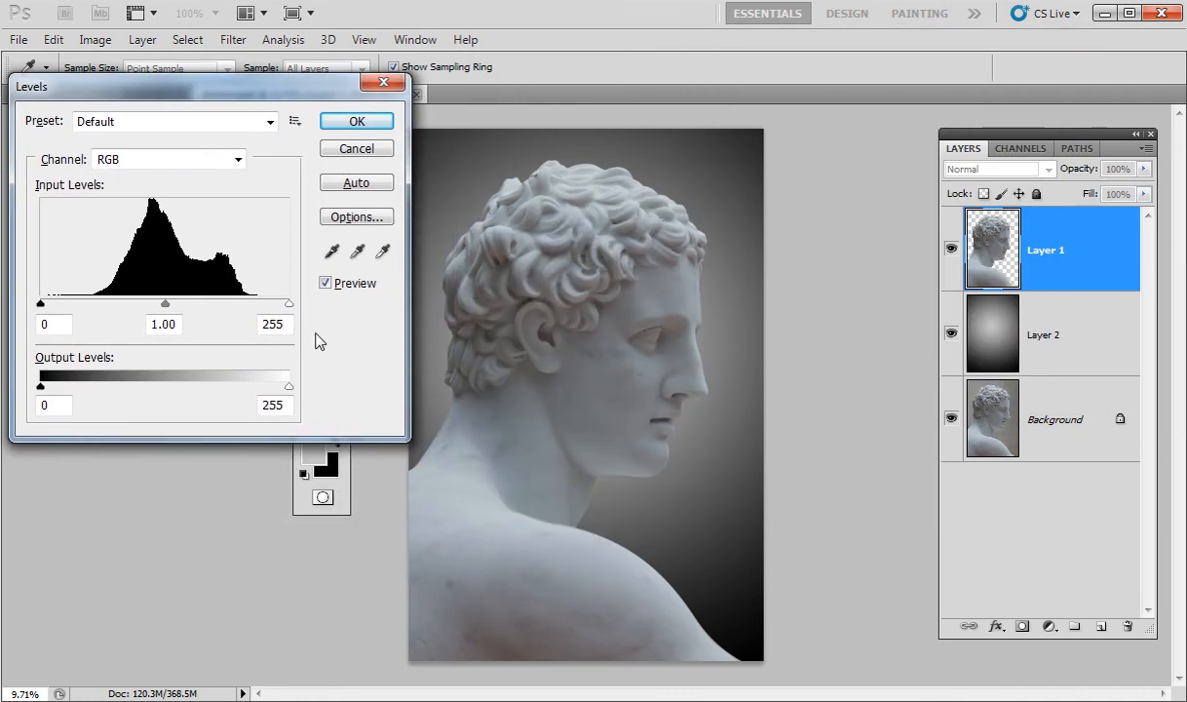
mouse_move(289, 304)
left_mouse_down()
mouse_move(255, 308)
mouse_move(285, 309)
mouse_move(270, 307)
left_mouse_up()
left_click_drag(153, 304, 136, 310)
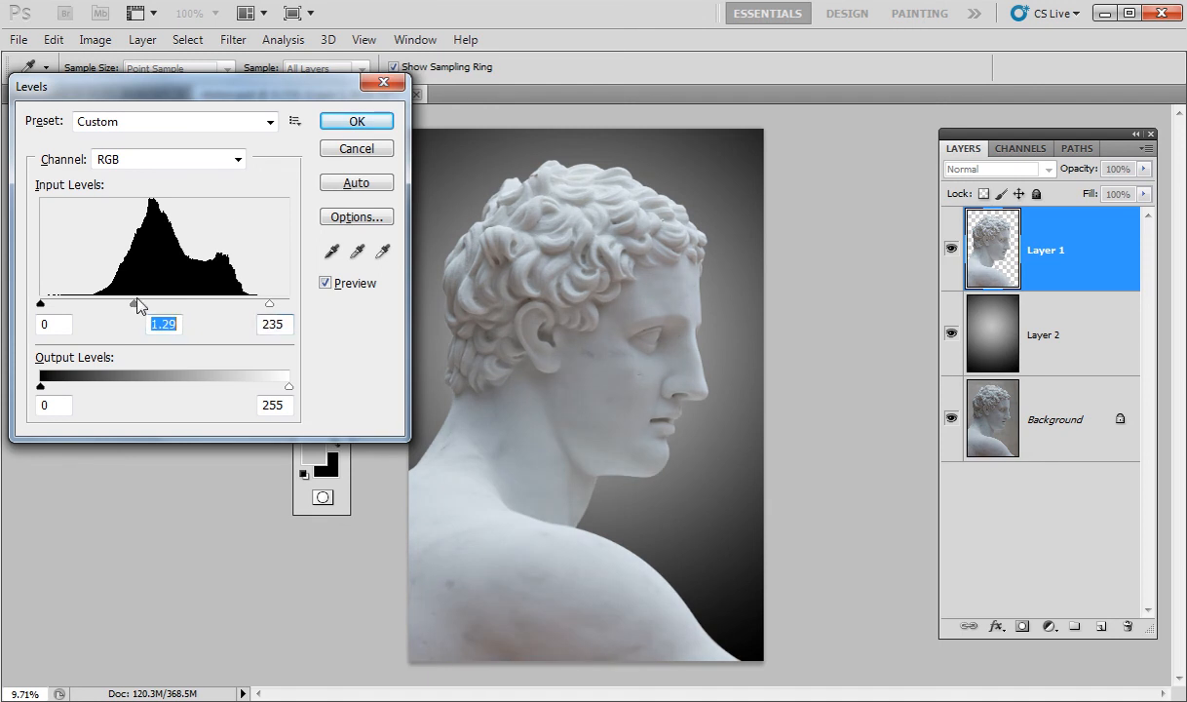
left_click(353, 128)
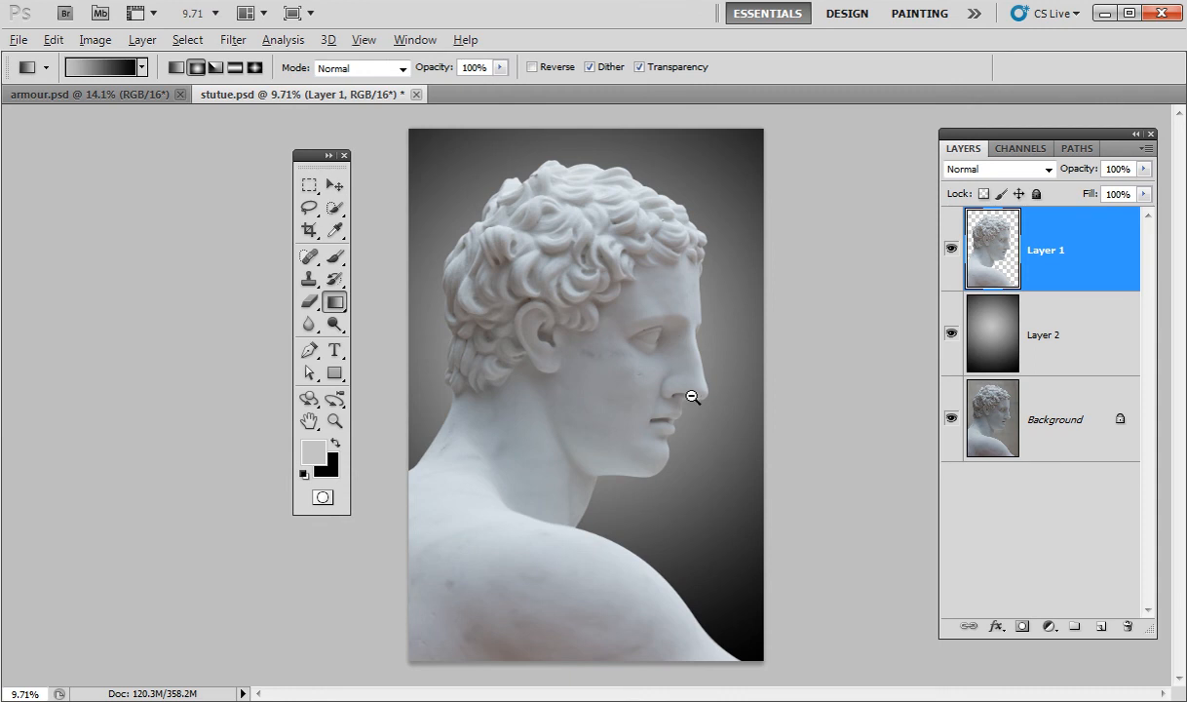
left_click_drag(662, 372, 808, 361)
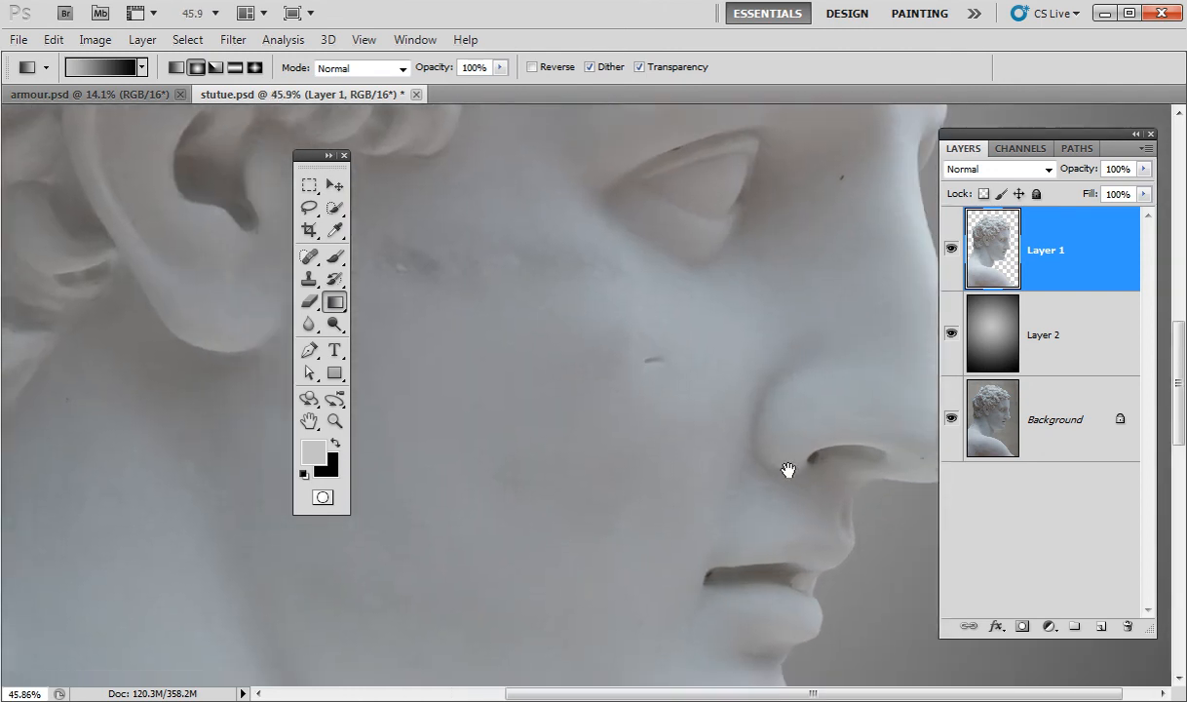
left_click_drag(826, 497, 527, 498)
left_click_drag(743, 115, 684, 647)
left_click_drag(664, 325, 994, 655)
left_click_drag(447, 460, 635, 467)
left_click_drag(875, 481, 886, 117)
left_click_drag(698, 585, 635, 115)
left_click_drag(624, 663, 623, 282)
left_click_drag(645, 476, 195, 372)
left_click_drag(543, 382, 543, 645)
left_click_drag(704, 260, 704, 662)
left_click_drag(689, 609, 657, 548)
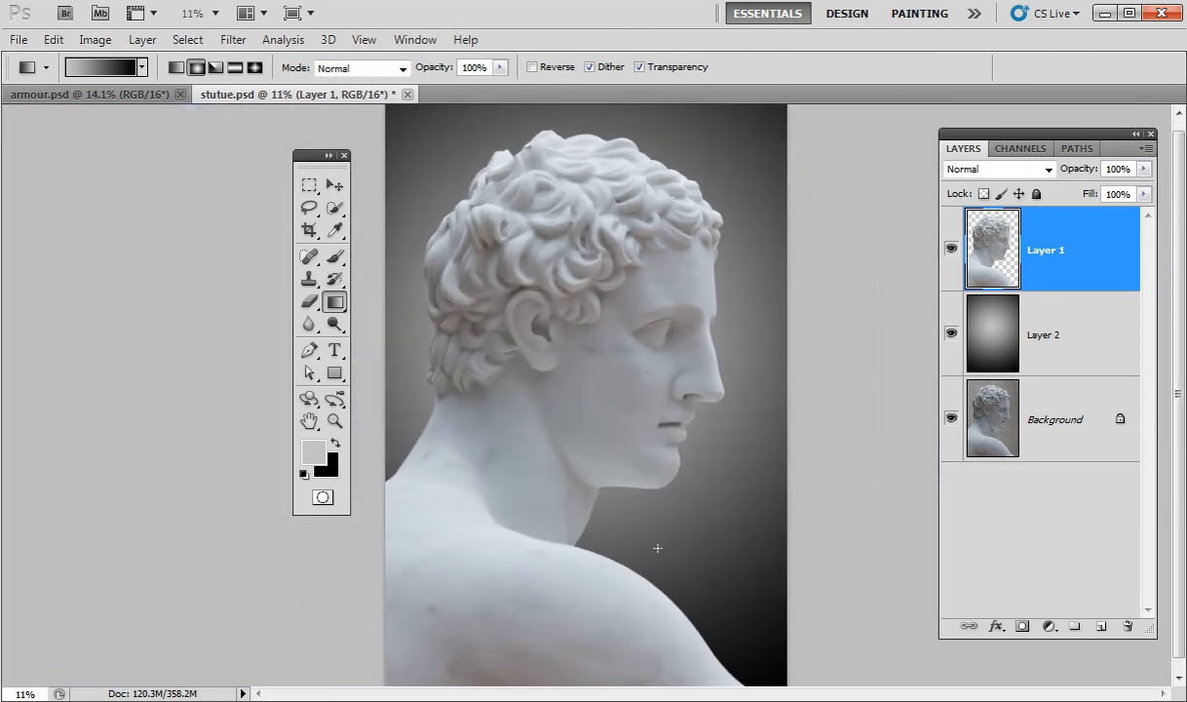